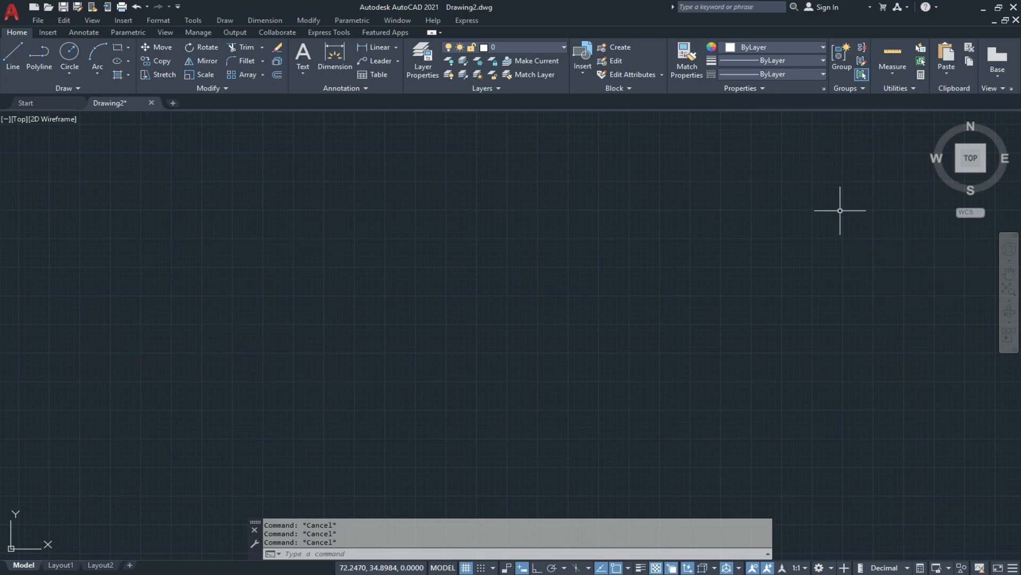
Step: Configure the drawing units to Architectural length with a precision of 0'-0 1/4"
text(UN)
key(Return)
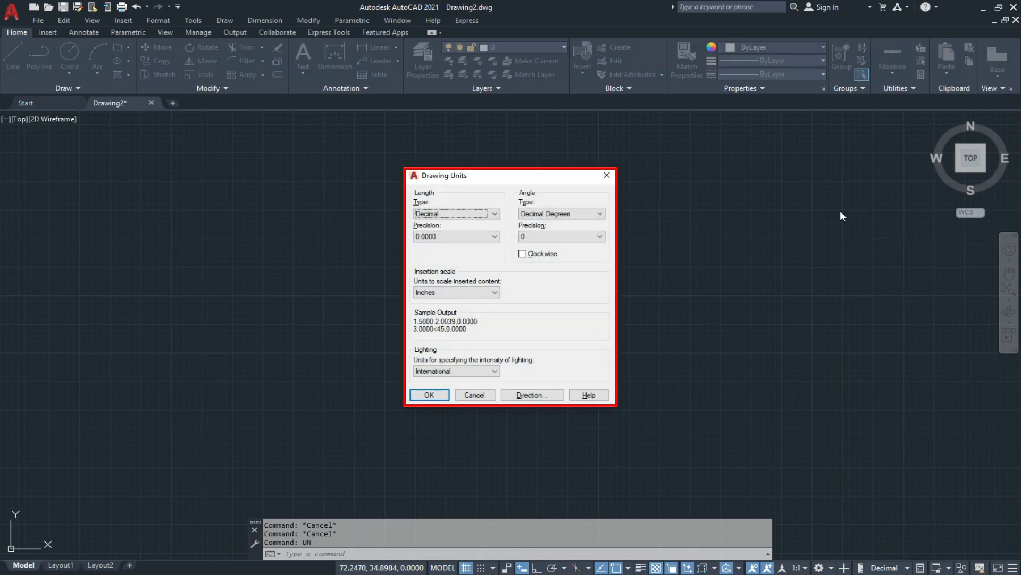
click(494, 214)
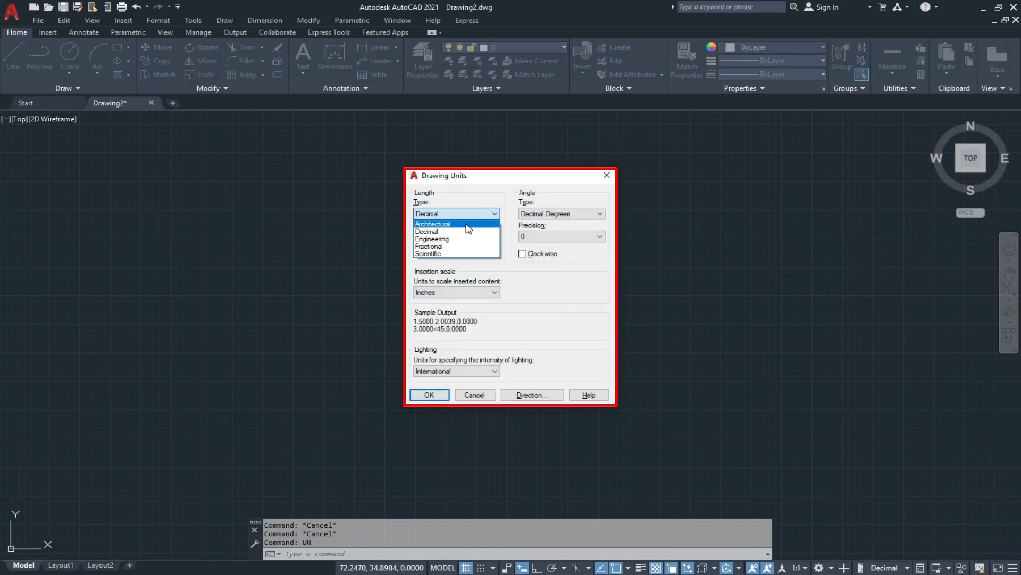
click(468, 223)
click(469, 238)
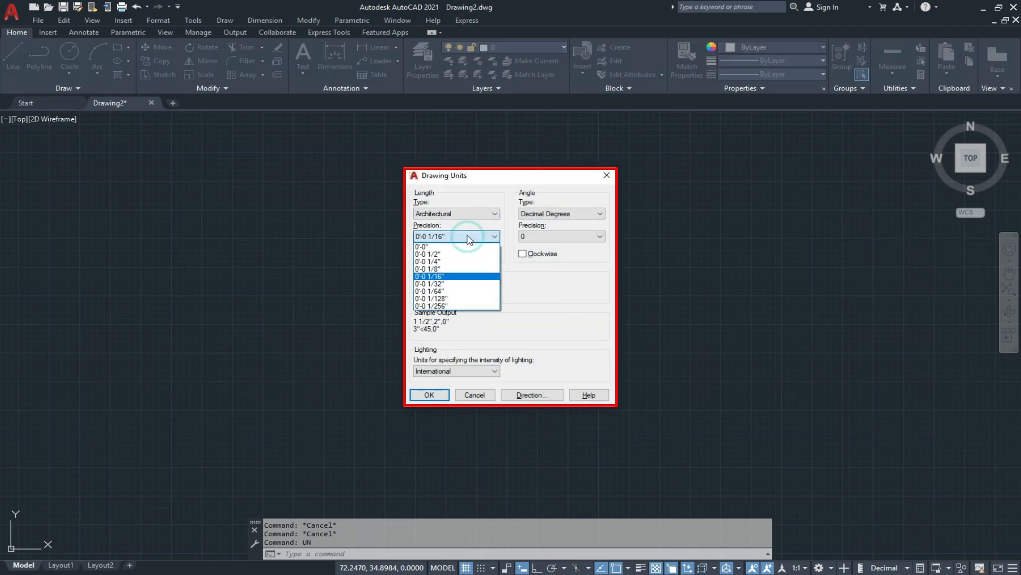
click(456, 261)
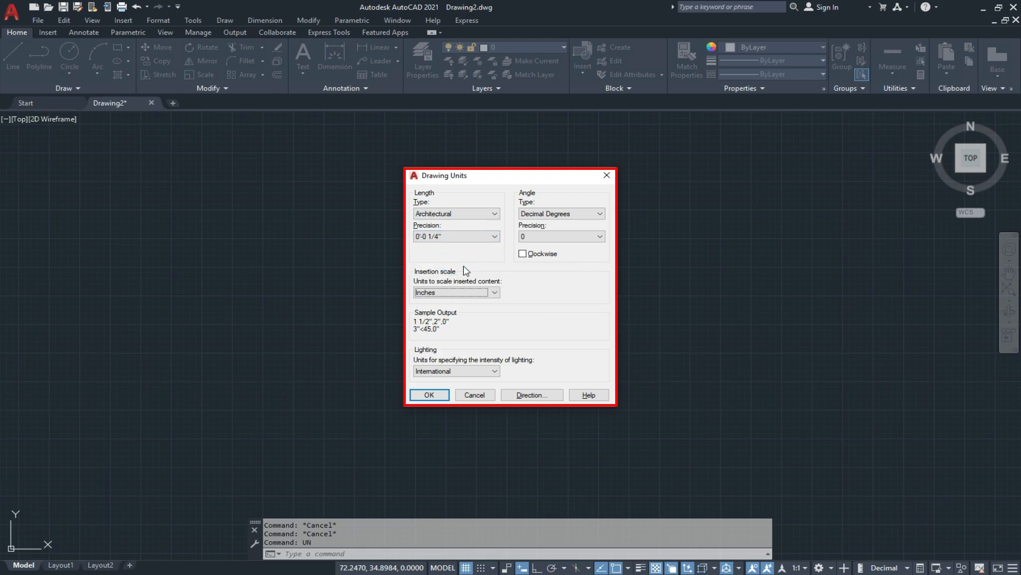
click(430, 395)
key(Escape)
key(Escape)
Step: Modify the Standard dimension style's primary units to Architectural format with 0'-0 1/4" precision
text(d)
key(BackSpace)
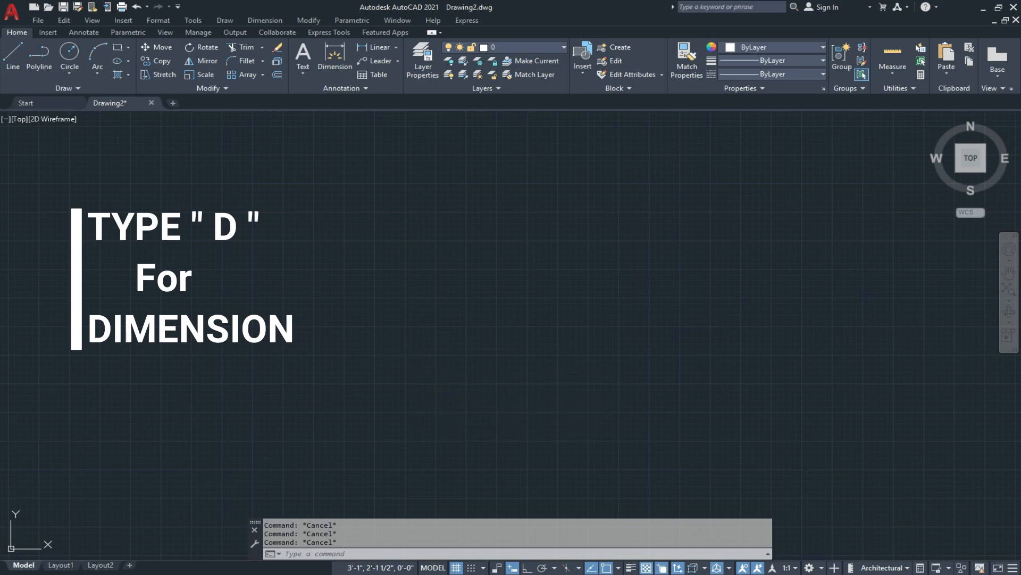
text(d)
key(Return)
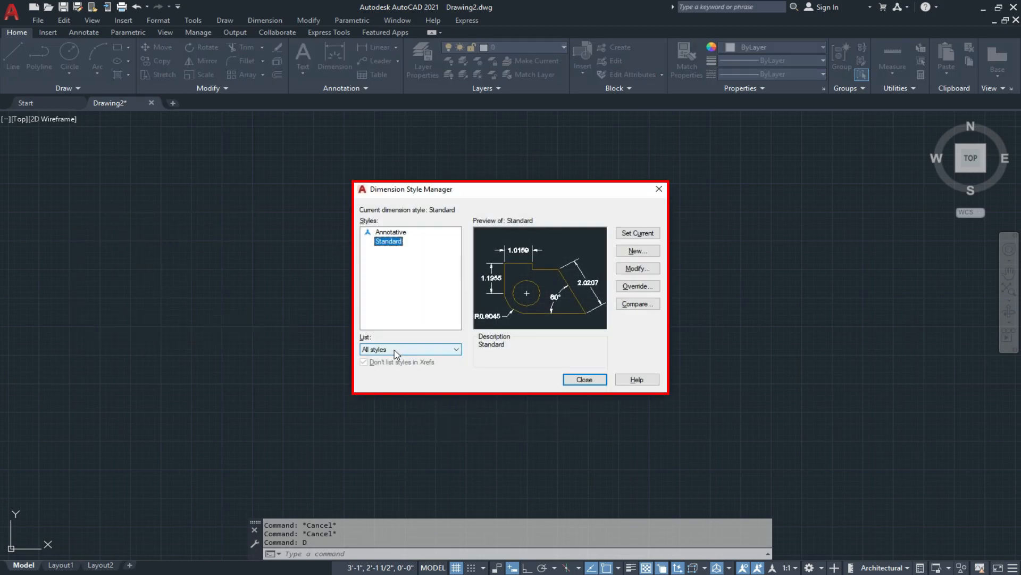
click(635, 269)
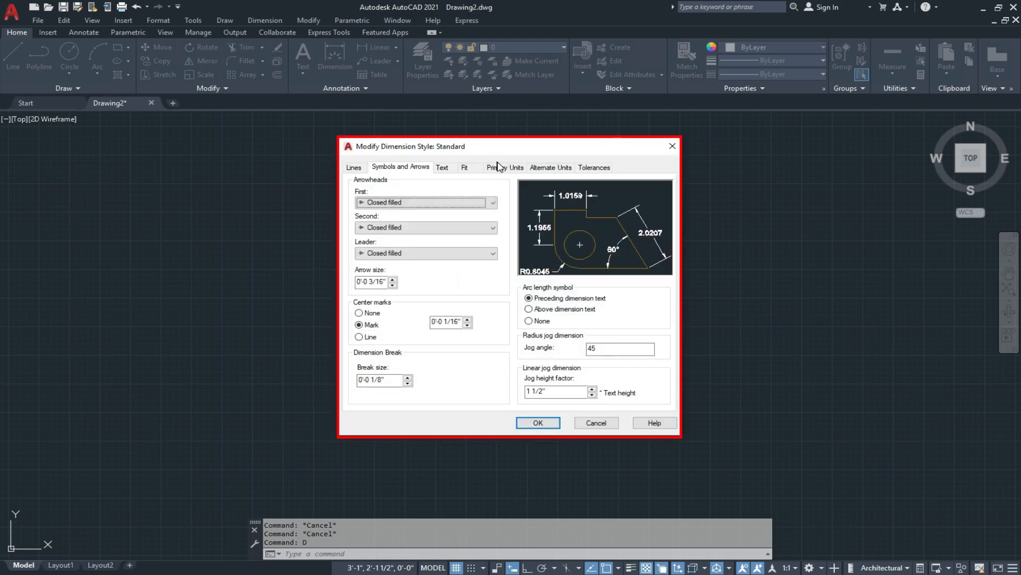
click(504, 168)
click(503, 191)
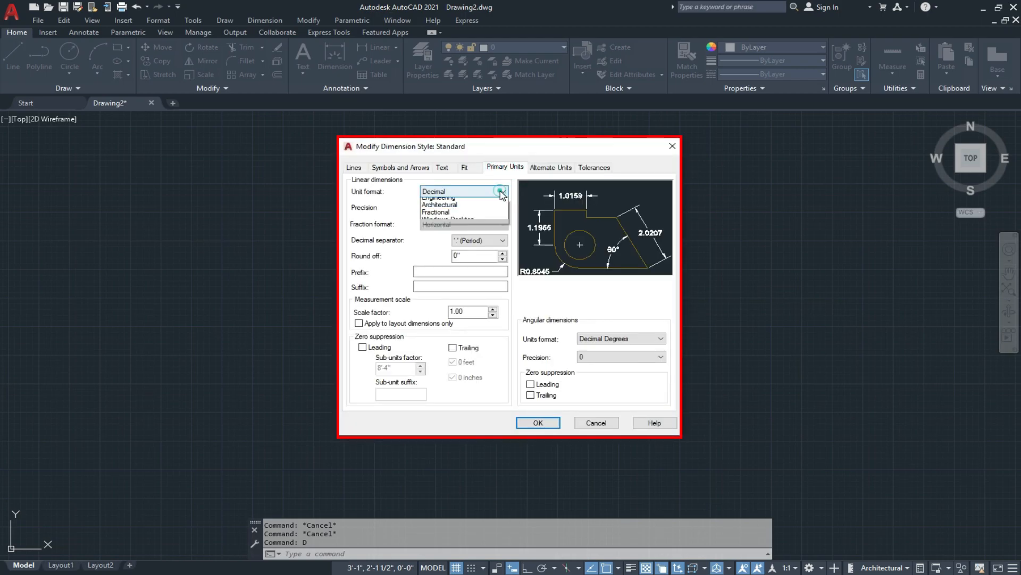
click(435, 224)
click(452, 207)
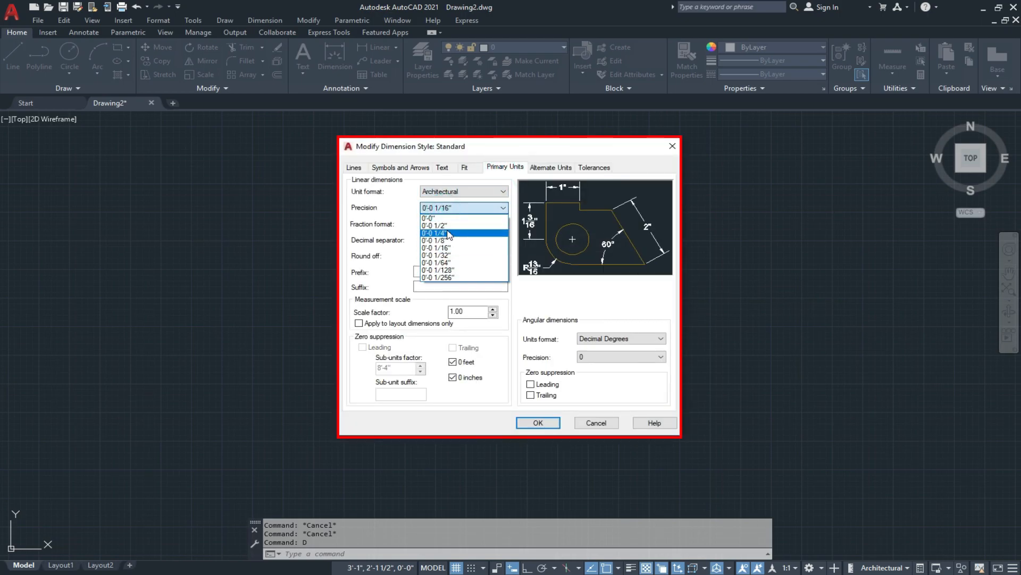
click(448, 234)
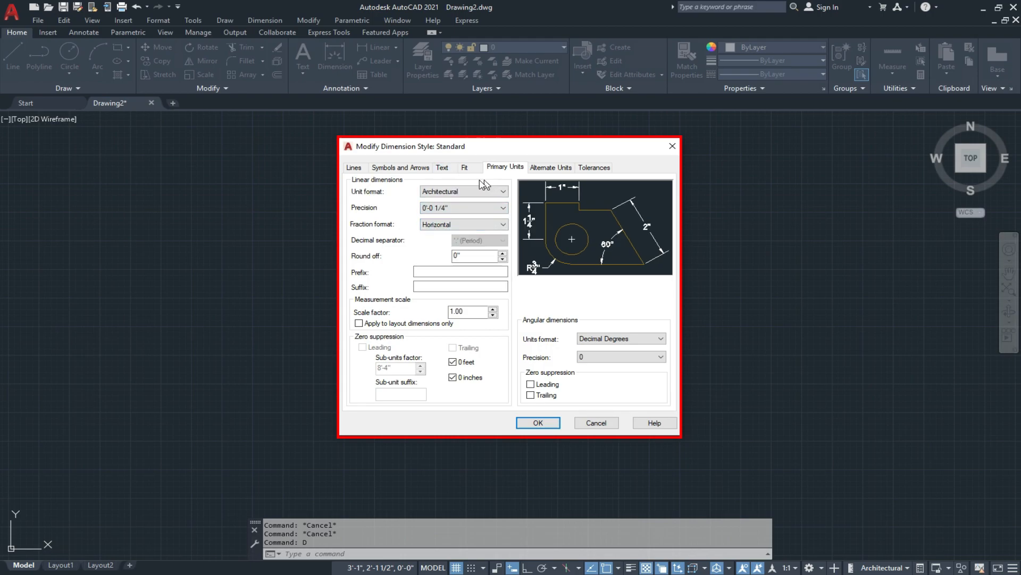
Step: Set the Standard text style's height to 8 and the dimension text alignment to ISO standard
click(443, 168)
click(501, 197)
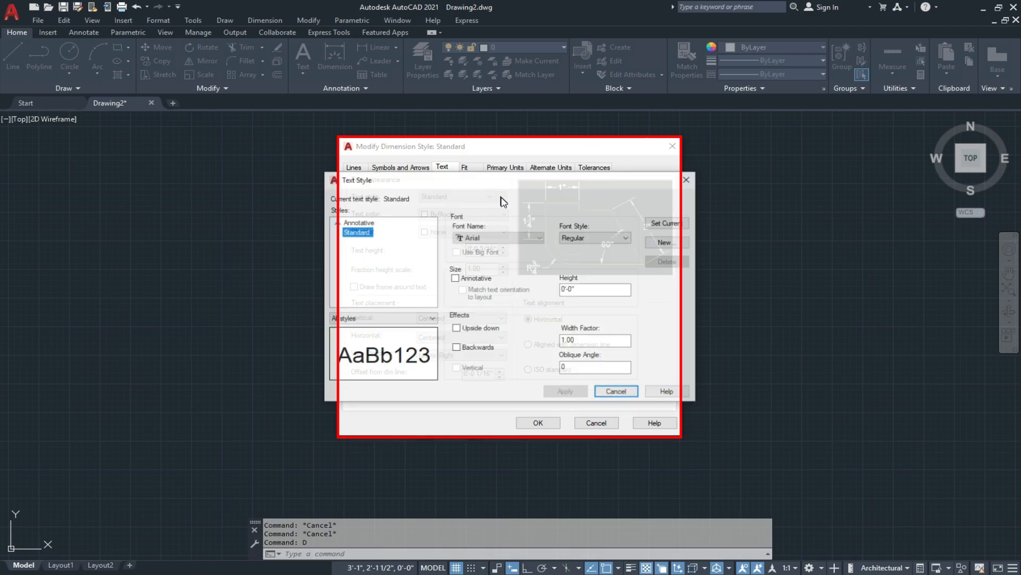
double_click(586, 288)
text(8)
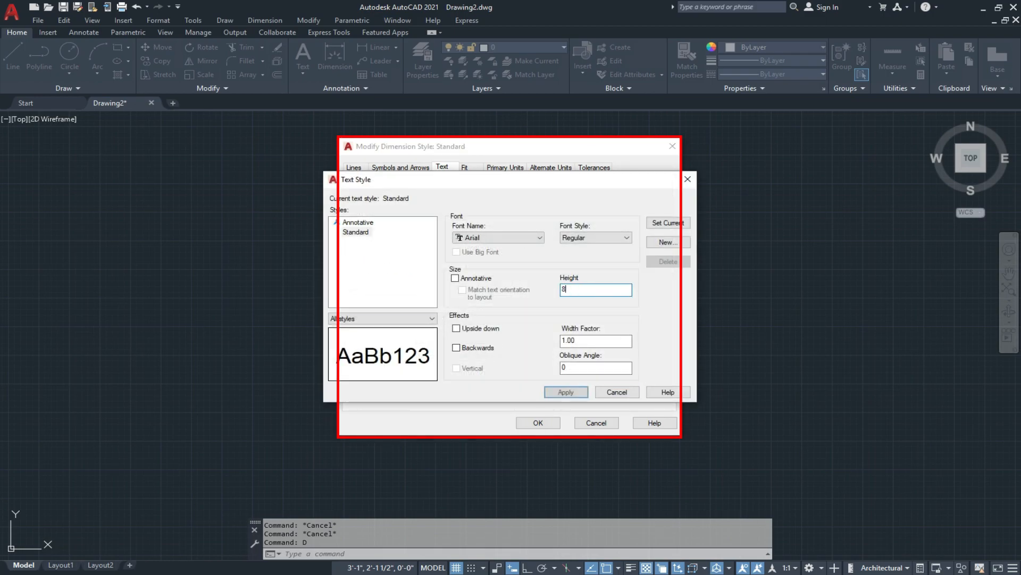
click(617, 392)
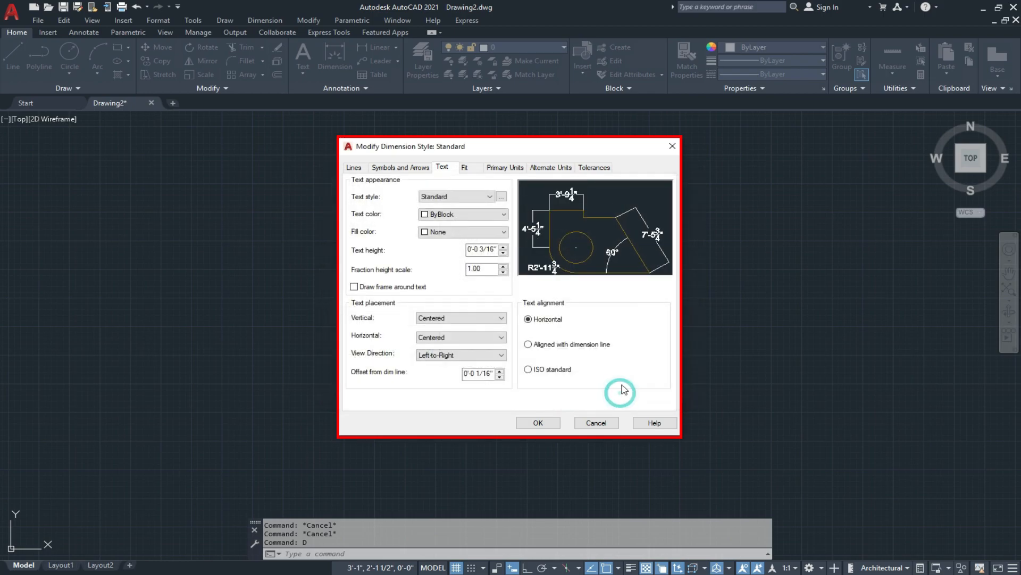
click(529, 370)
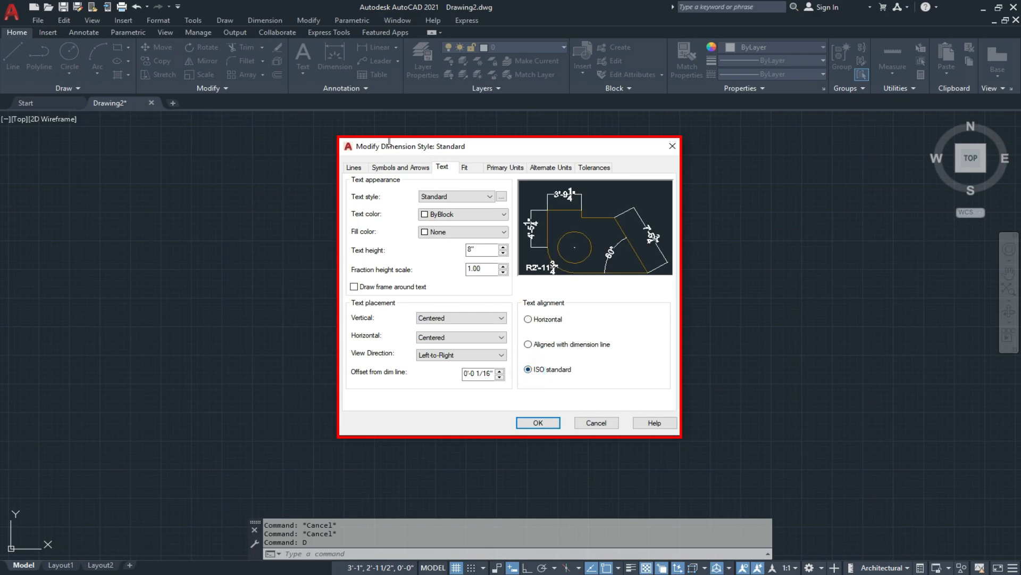
Step: Set the dimension arrow size to 8, save the Standard style and make it the current dimension style
click(401, 168)
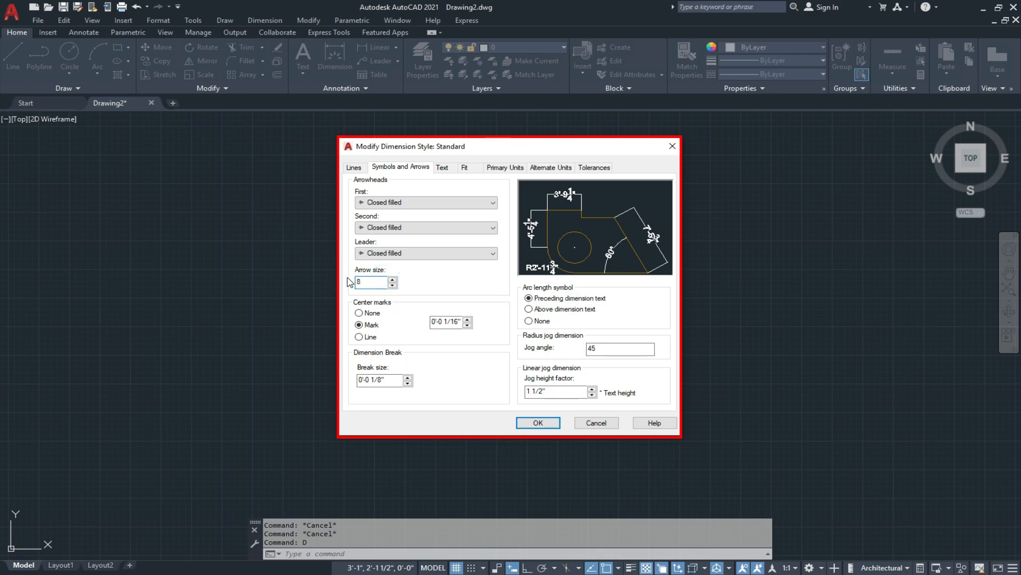
click(539, 423)
click(637, 233)
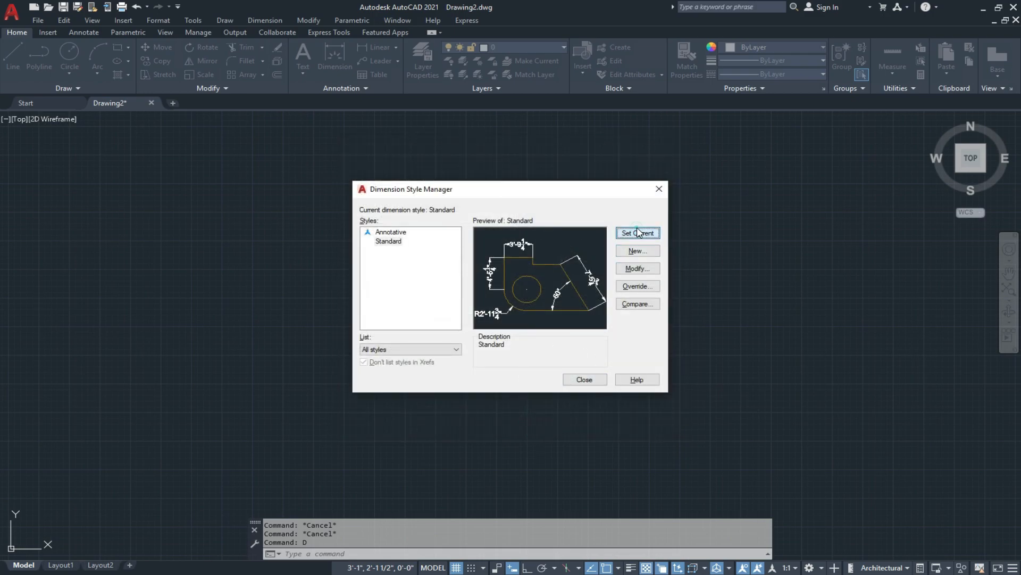
click(585, 380)
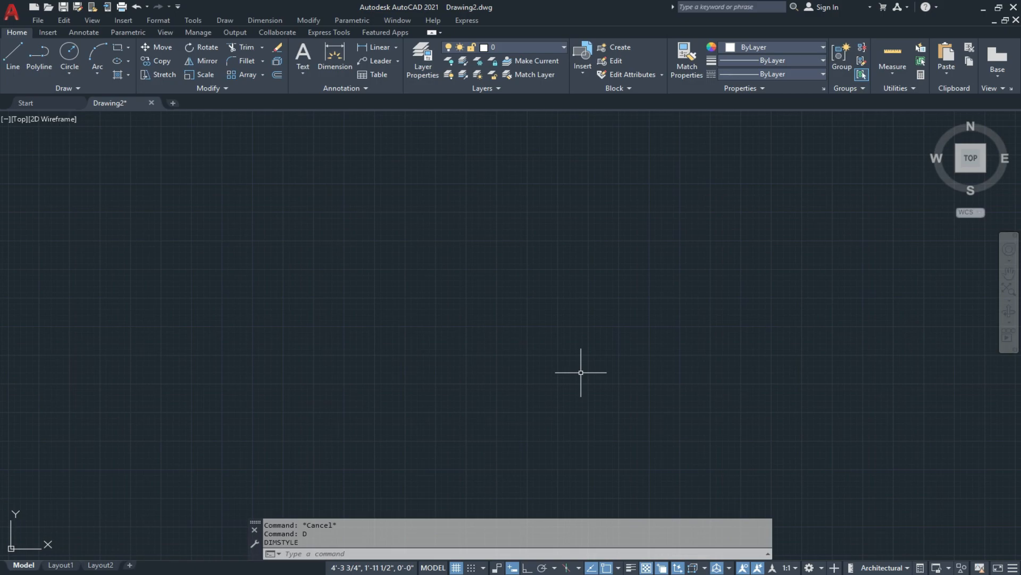
Step: Draw a horizontal line 45' long towards the right with Ortho on
key(Return)
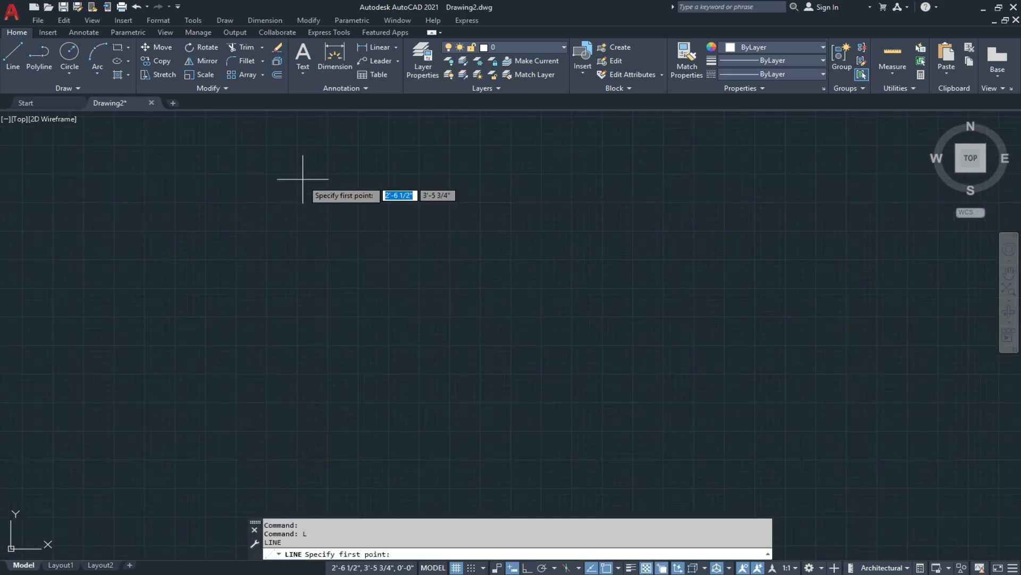
click(251, 157)
middle_drag(396, 175, 373, 306)
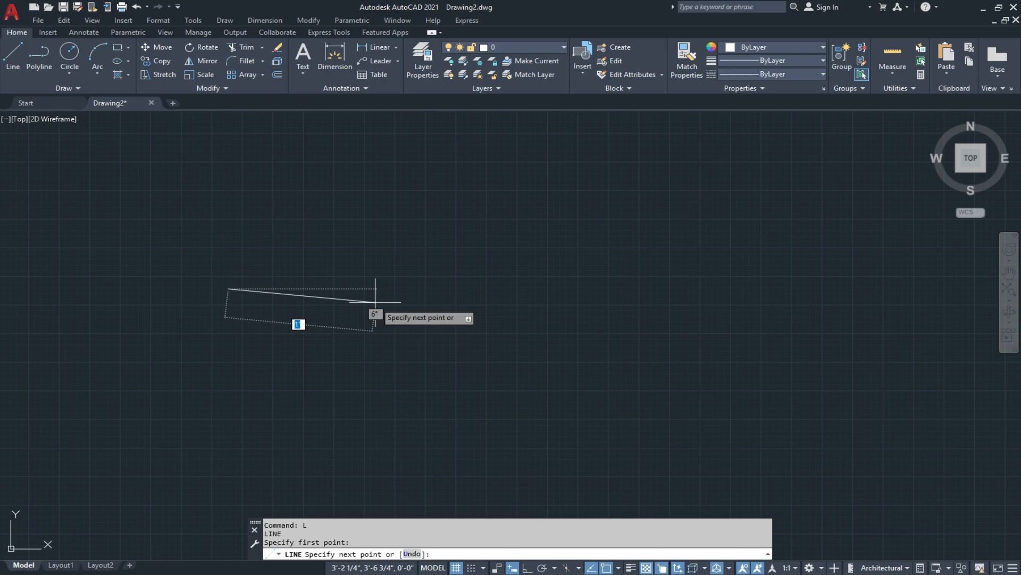
key(F8)
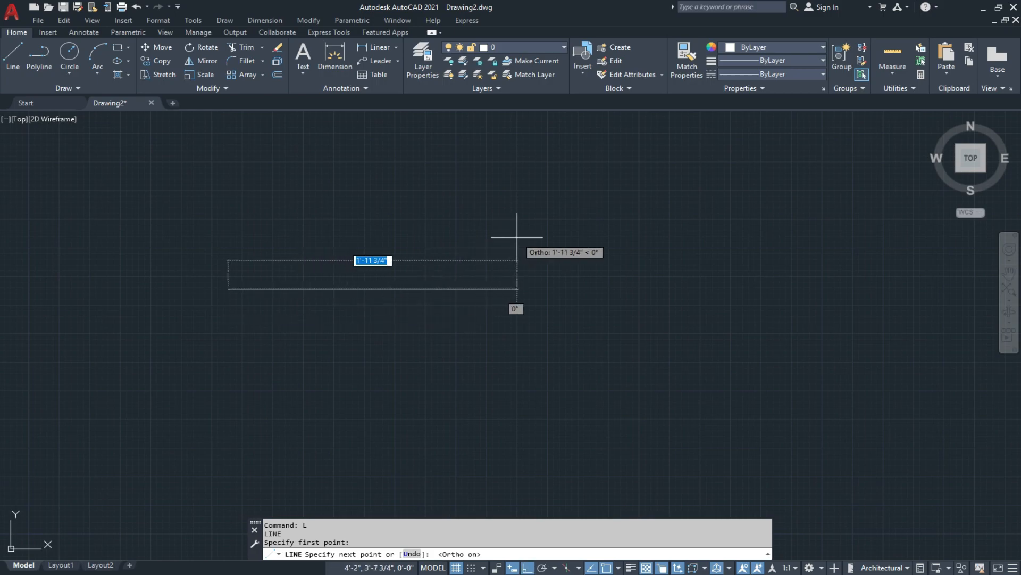
text(45')
key(Return)
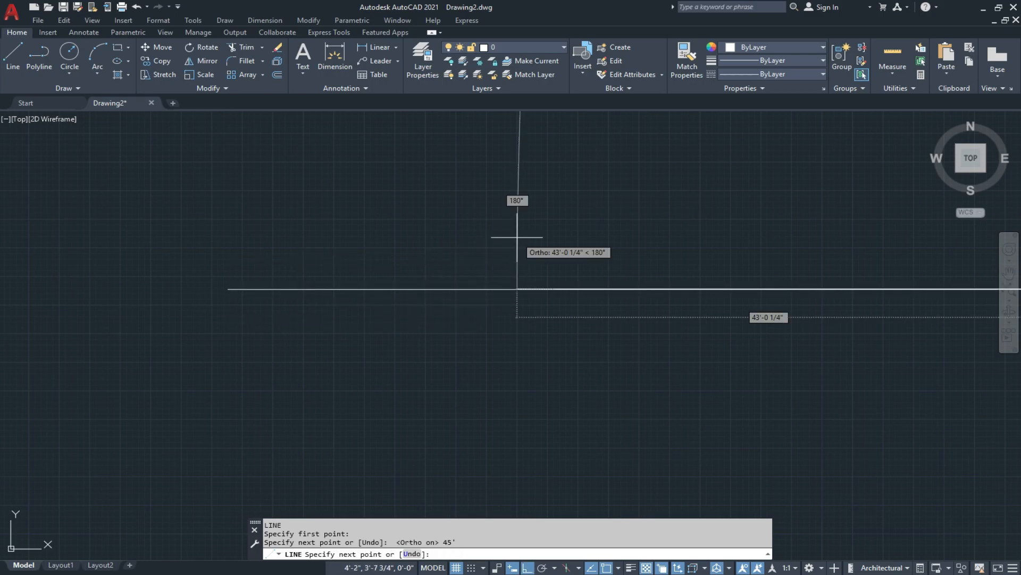
key(Escape)
Step: Move the 45' line freely up and to the right, away from the drawing origin, with Ortho off
scroll(490, 255, down, 6)
click(376, 360)
click(349, 417)
text(M)
key(Return)
click(363, 422)
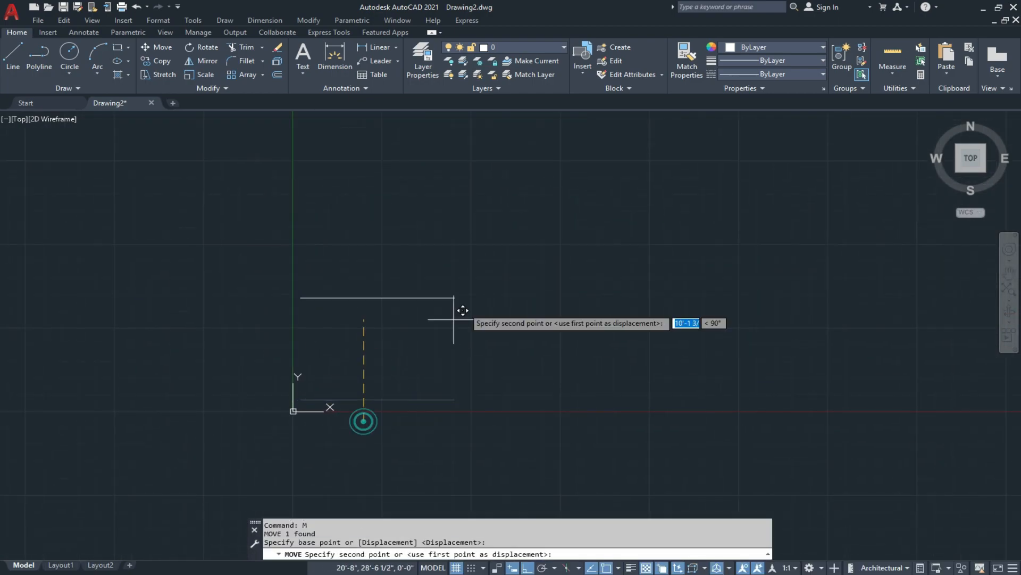
key(F8)
click(606, 145)
middle_drag(606, 145, 398, 371)
scroll(449, 387, up, 4)
scroll(394, 356, up, 2)
key(Escape)
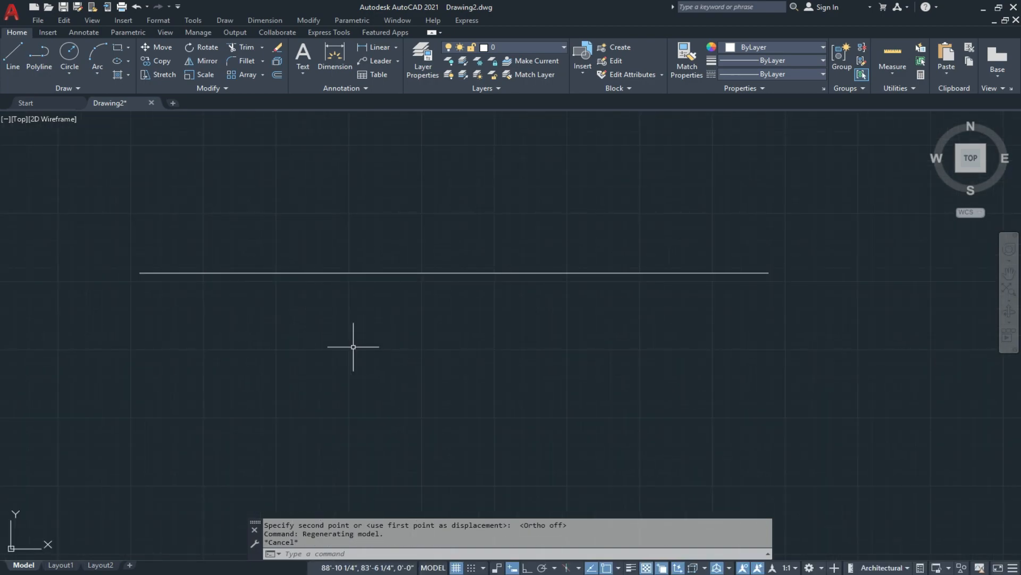
text(l)
key(Return)
key(Escape)
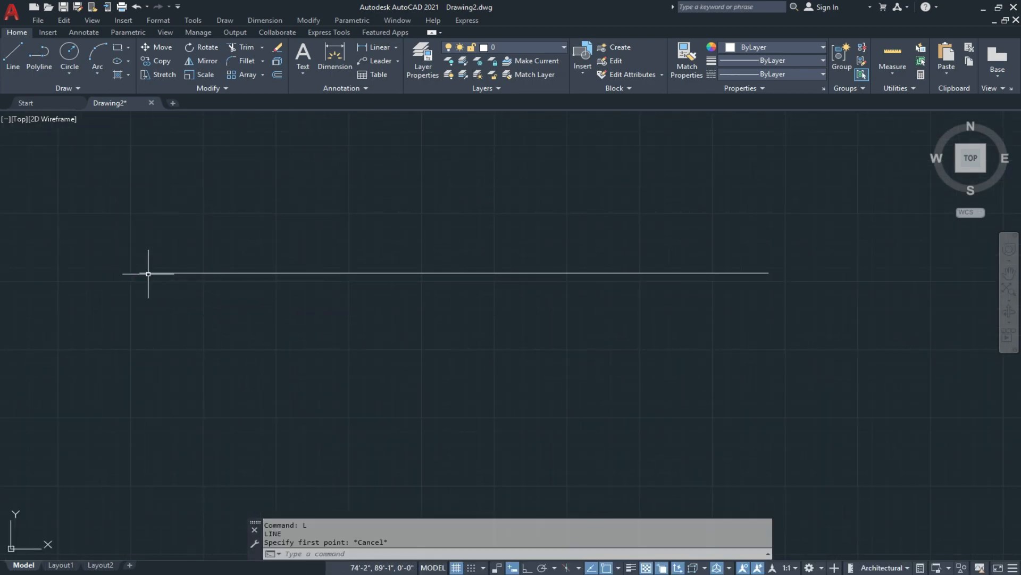
Step: Offset the horizontal line 9" downward to form the top wall
text(o)
key(Return)
text(9)
key(Return)
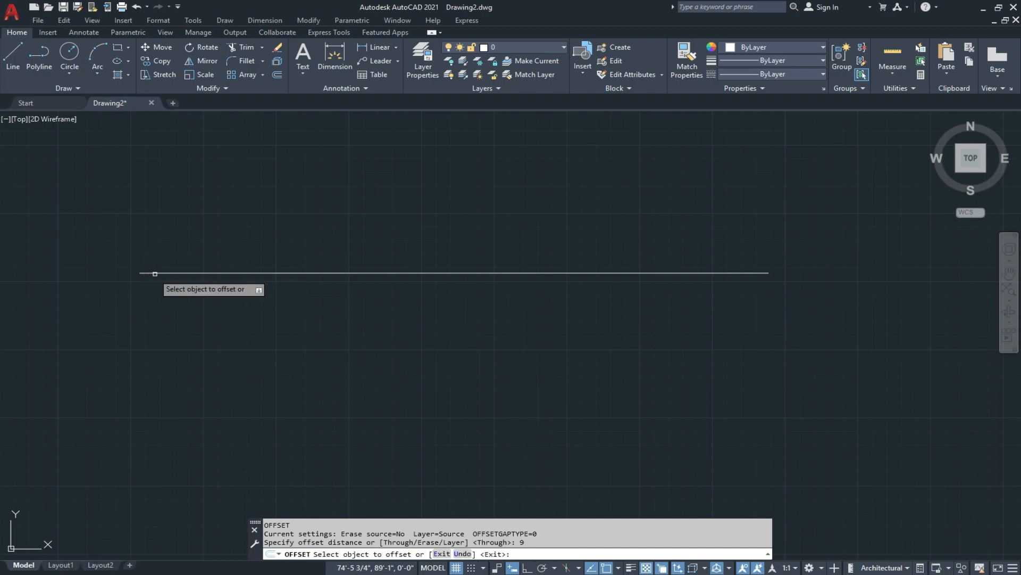
click(166, 272)
click(168, 320)
key(Escape)
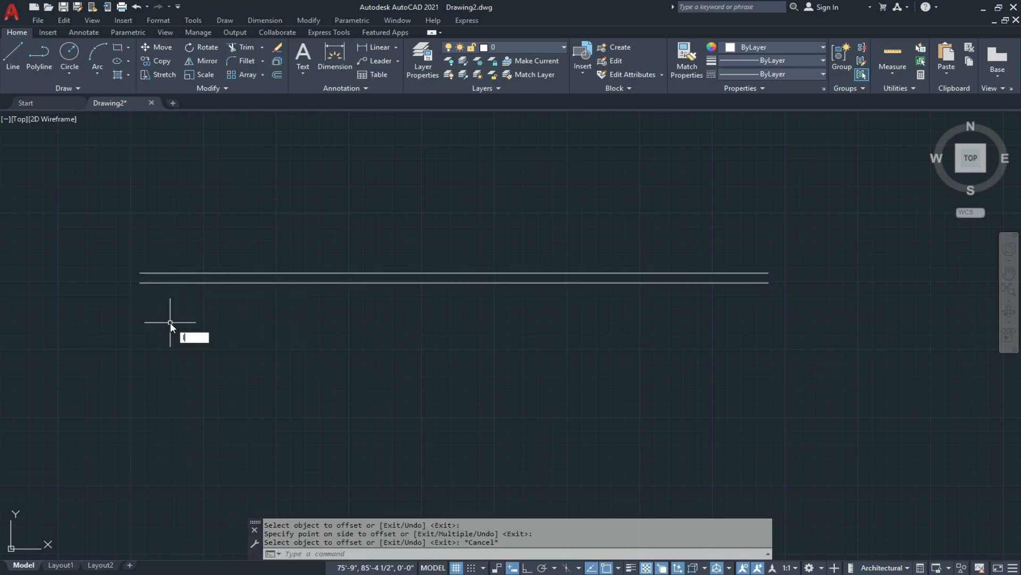
Step: Draw a vertical line 14'9" long straight down from the left end of the upper horizontal line
text(l)
key(Return)
click(139, 273)
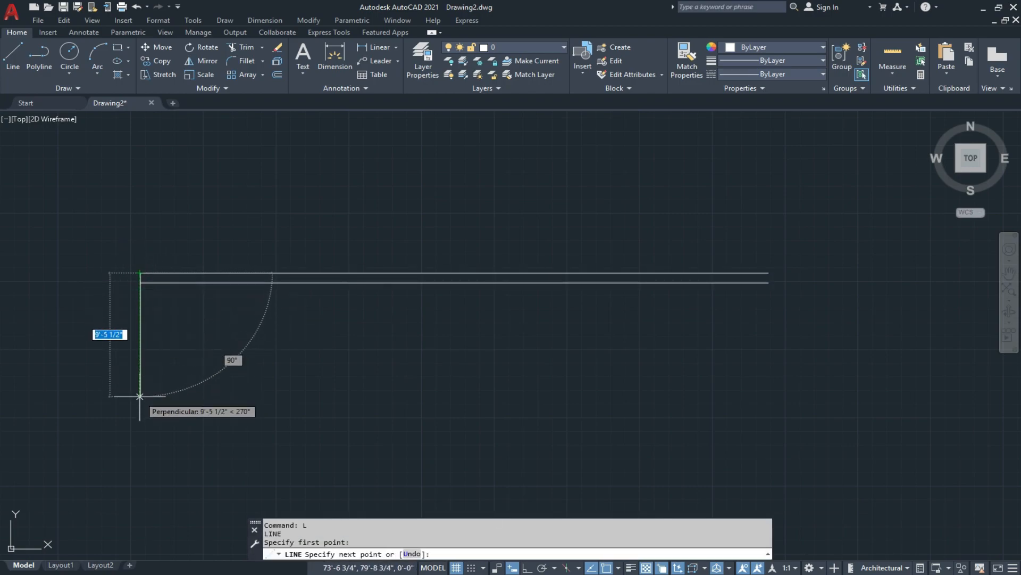
key(BackSpace)
text(14)
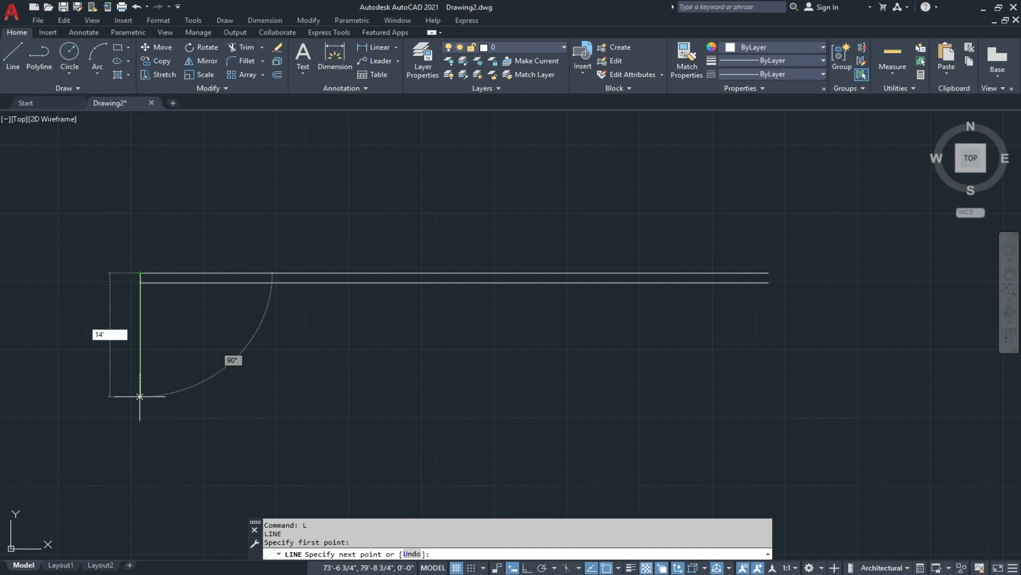
key(Return)
key(Escape)
Step: Offset the vertical line 9" to the right to form the left wall
scroll(168, 396, down, 3)
scroll(218, 343, up, 4)
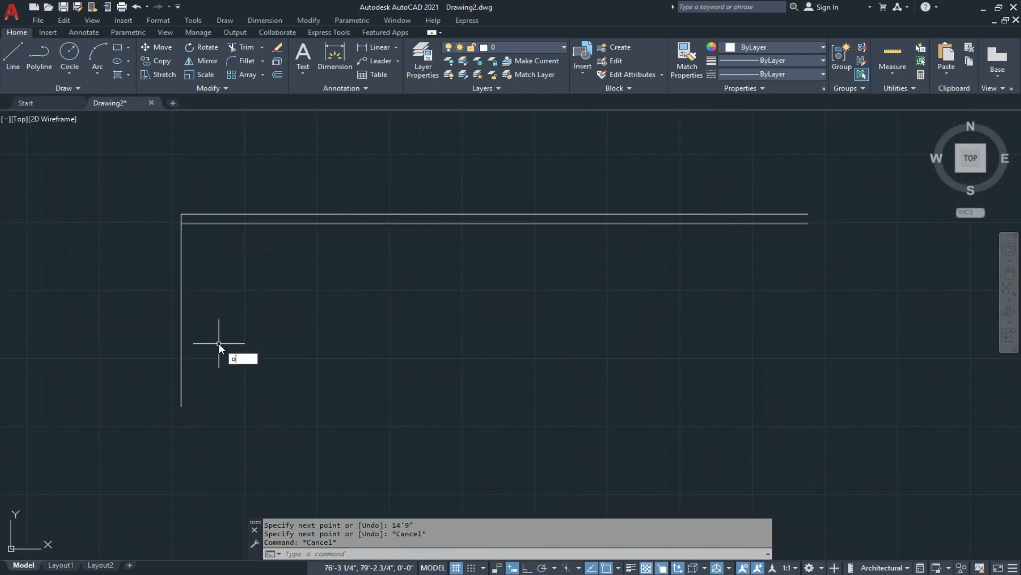
text(o)
key(Return)
text(9)
key(Return)
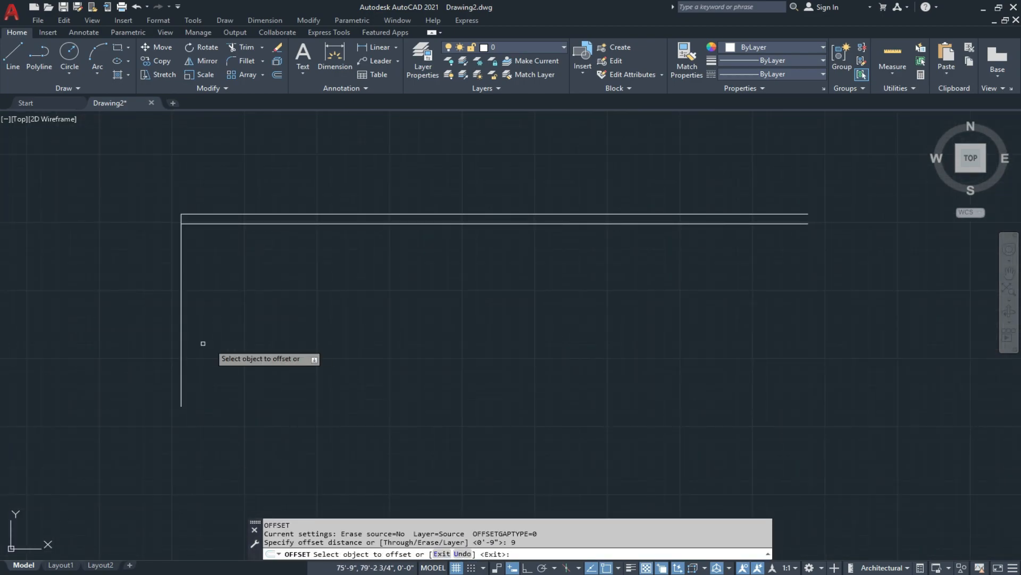
click(181, 327)
click(266, 335)
middle_drag(275, 333, 267, 356)
key(Escape)
key(Escape)
Step: Copy both left wall lines to the right end of the top wall, from top corner to top corner
click(205, 273)
click(132, 283)
text(co)
key(Return)
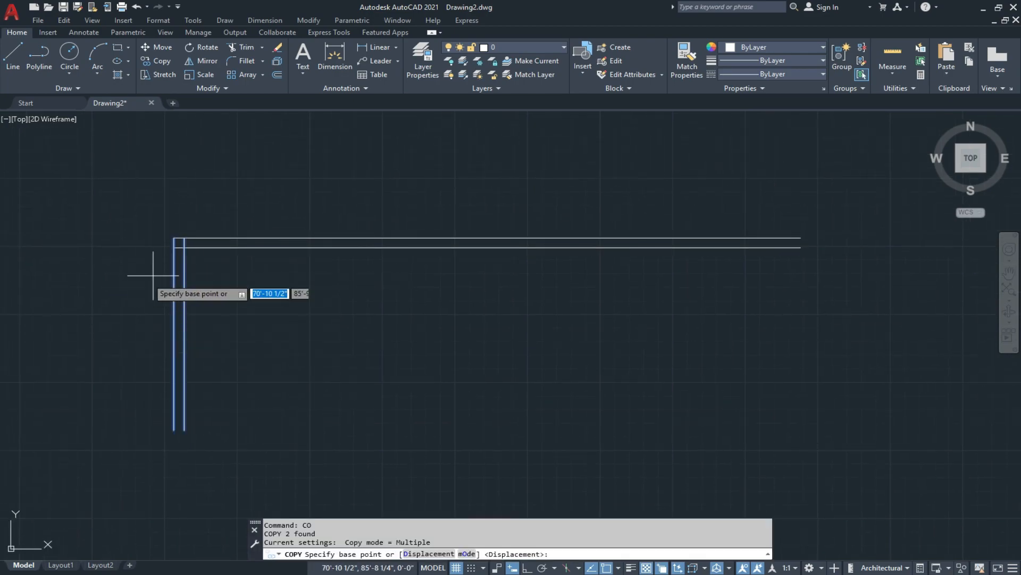
click(182, 238)
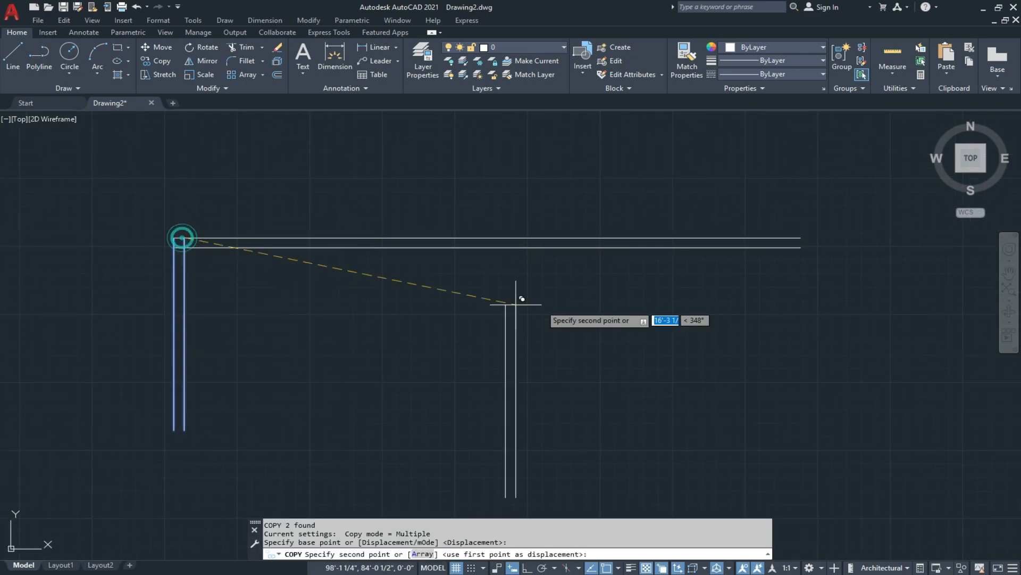
click(799, 238)
key(Escape)
middle_drag(602, 363, 504, 347)
key(Escape)
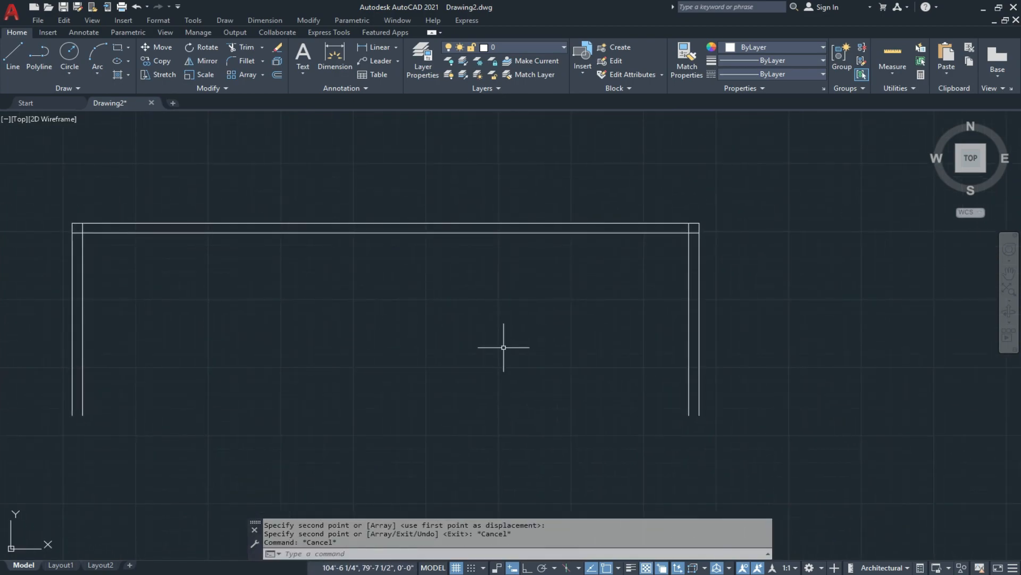
text(l)
key(Return)
key(Escape)
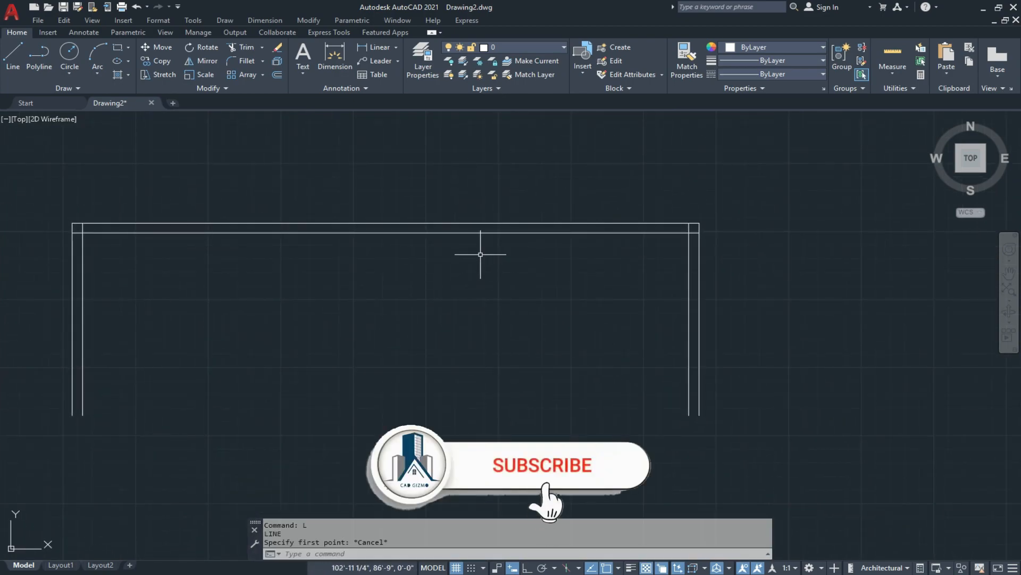
Step: Copy both top wall lines downward, from the left wall's top outer corner to its bottom end
click(485, 205)
click(365, 317)
middle_drag(270, 351, 360, 341)
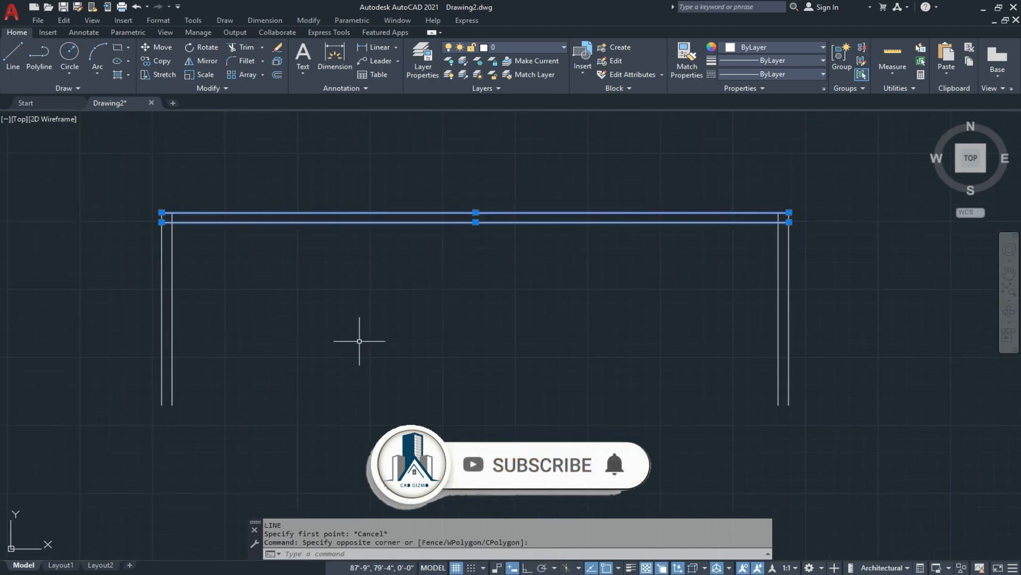
text(co)
key(Return)
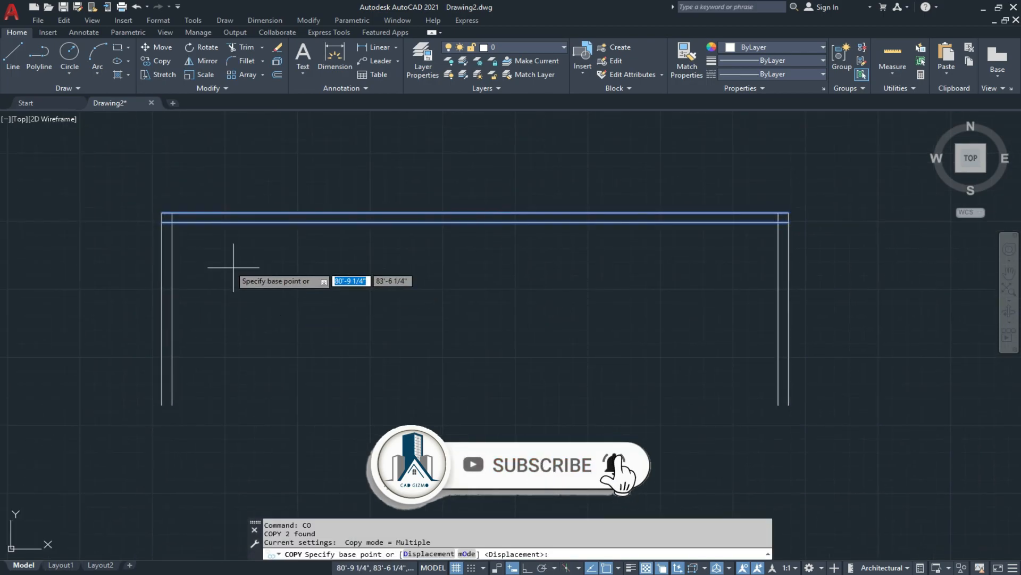
click(162, 212)
click(161, 405)
key(Escape)
middle_drag(244, 438, 367, 363)
mouse_move(319, 399)
middle_down()
mouse_move(317, 386)
mouse_move(327, 393)
middle_up()
key(Escape)
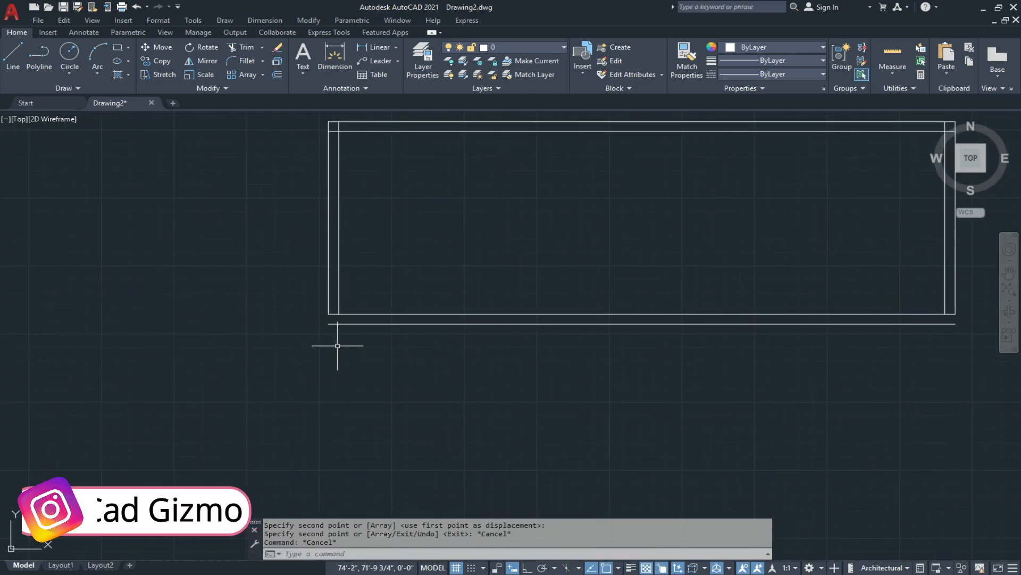
scroll(337, 346, up, 4)
click(335, 312)
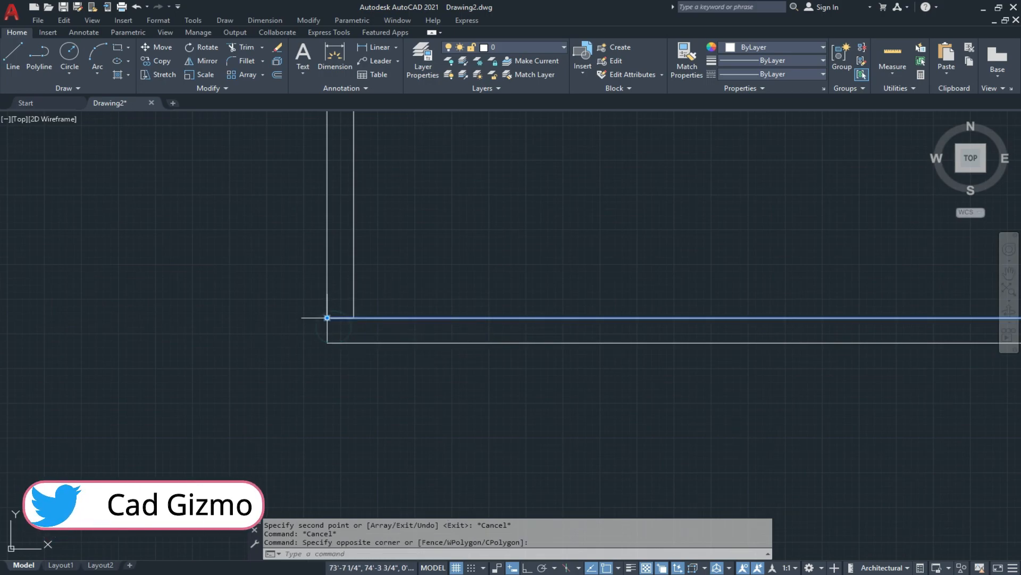
key(Escape)
text(L)
key(Return)
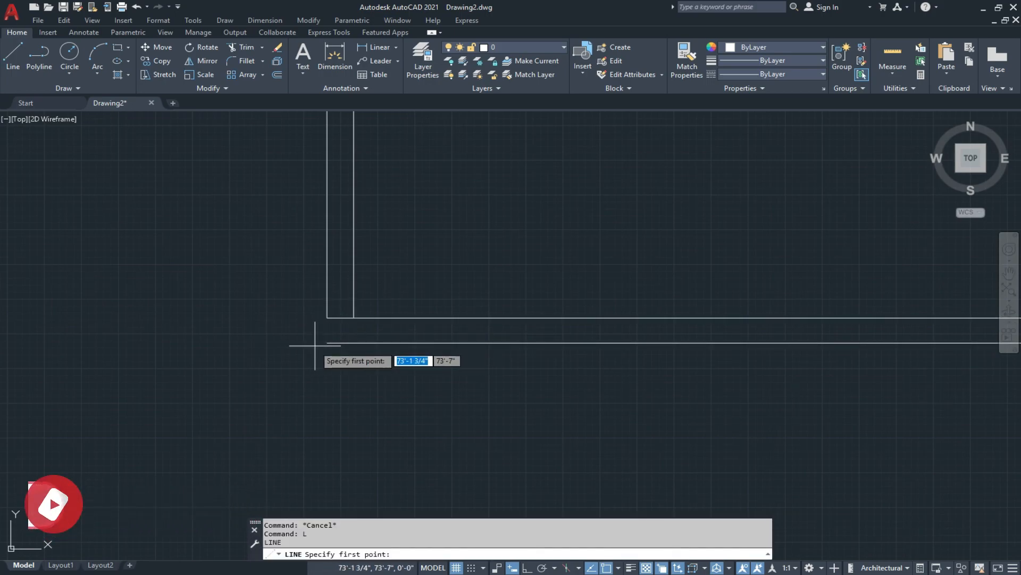
key(Escape)
key(Escape)
Step: Draw a horizontal line 10'9" long to the left from the left wall's bottom outer corner, with Ortho on
text(L)
key(Return)
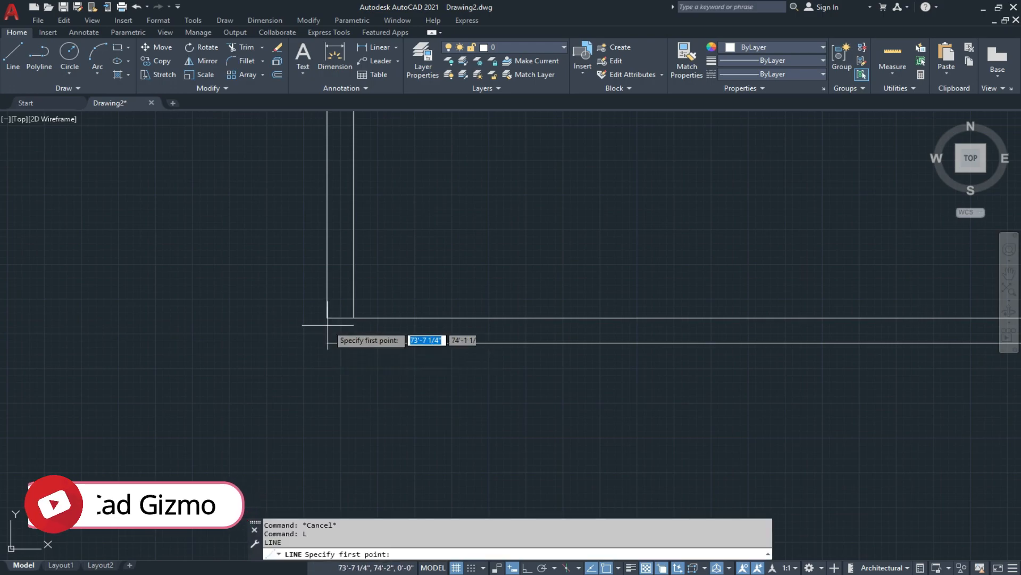
click(327, 318)
key(F8)
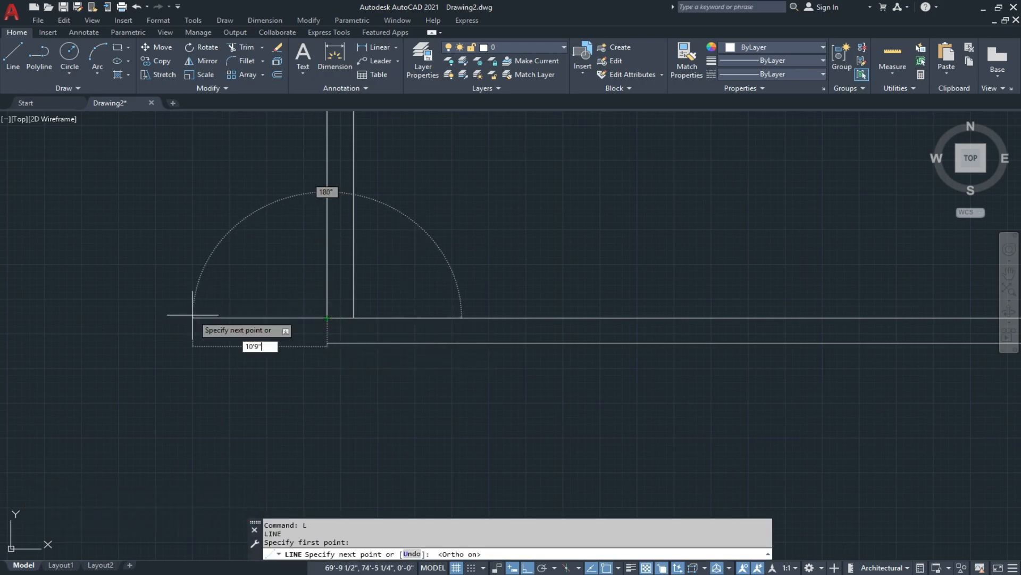
text(10'9")
key(Return)
key(Escape)
Step: Copy the 10'9" line to the right side, from its left endpoint to the right wall's bottom outer corner
scroll(191, 312, down, 3)
mouse_move(228, 333)
middle_down()
mouse_move(221, 389)
mouse_move(232, 371)
middle_up()
click(237, 338)
click(206, 373)
text(c)
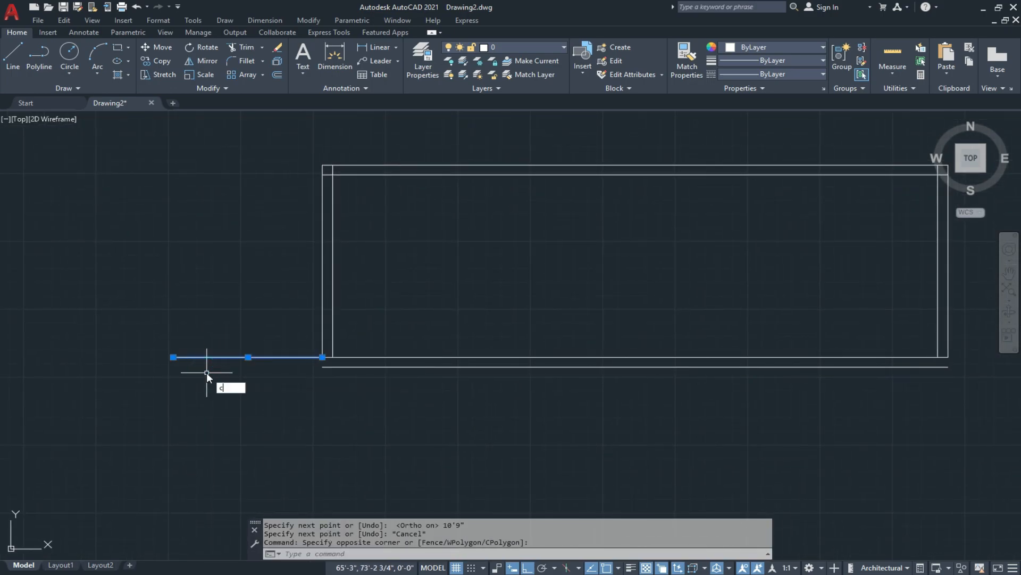
text(o)
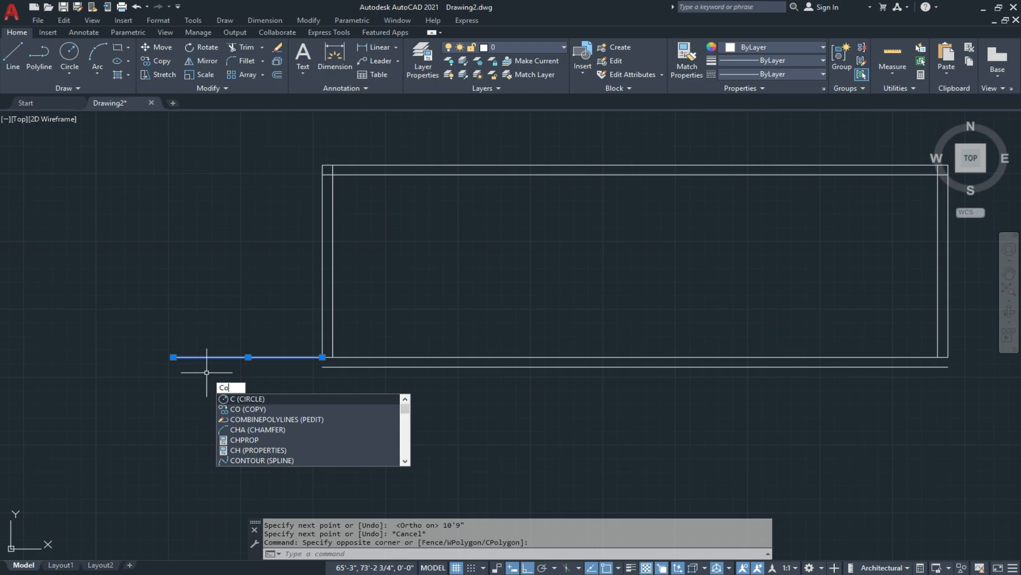
key(Return)
click(173, 357)
middle_drag(173, 357, 150, 382)
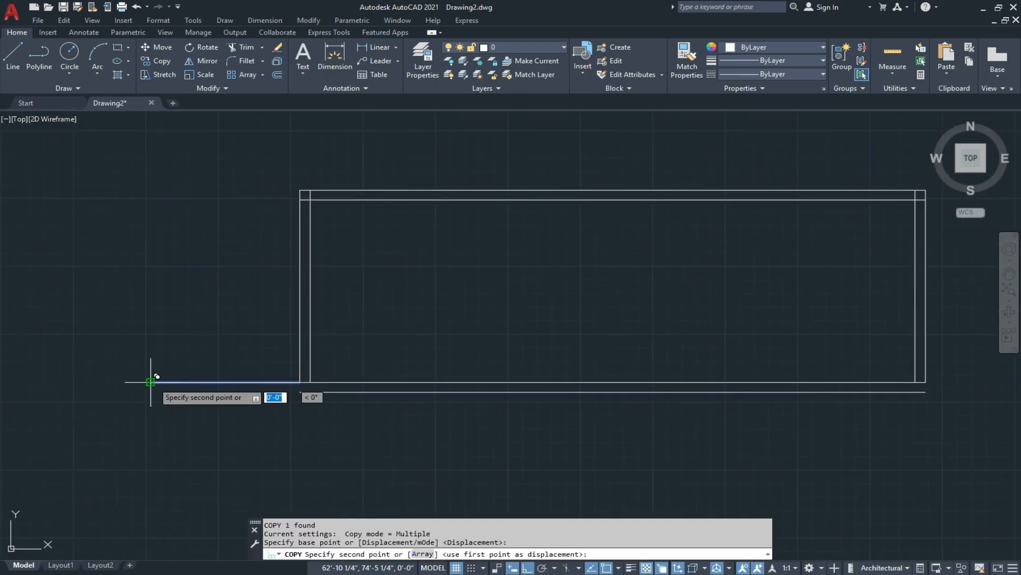
click(918, 382)
key(Escape)
Step: Trim the horizontal line segments that close off the bottom ends of the right and left walls
scroll(896, 394, up, 4)
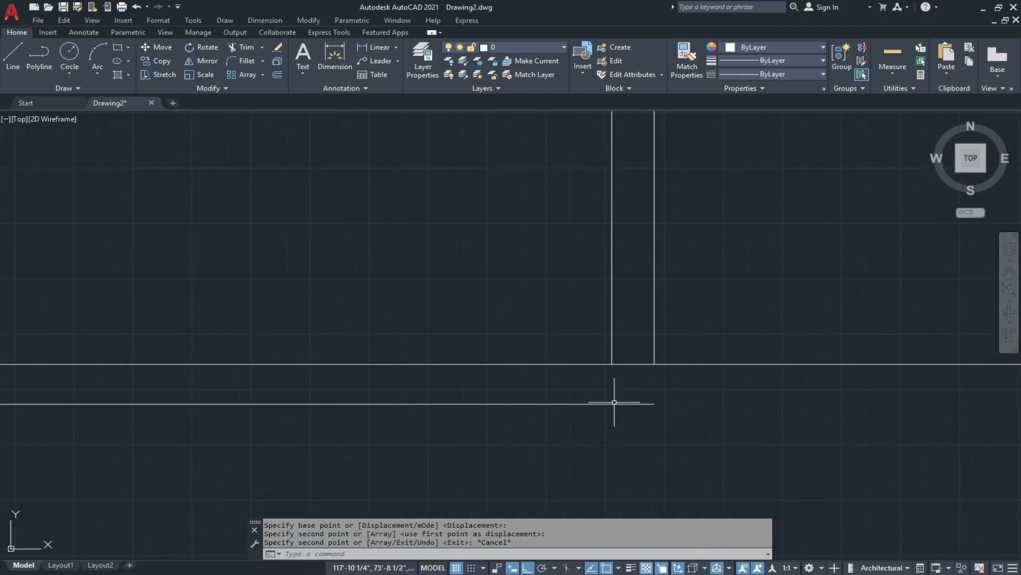
scroll(615, 403, up, 2)
text(tr)
key(Return)
drag(648, 321, 631, 355)
scroll(661, 374, down, 4)
middle_drag(333, 421, 509, 408)
scroll(200, 350, up, 2)
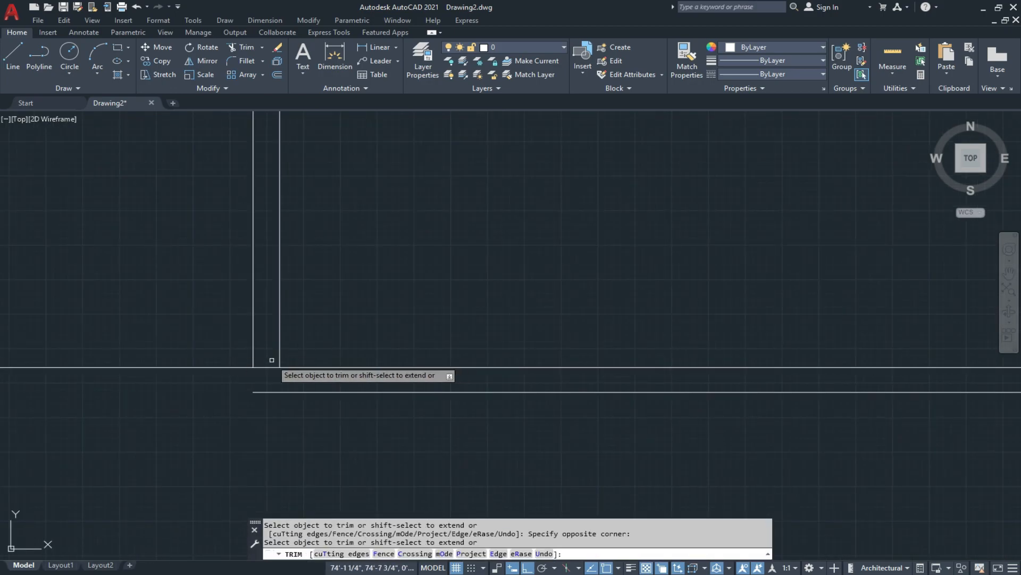
scroll(276, 380, down, 2)
key(Escape)
key(Escape)
key(Escape)
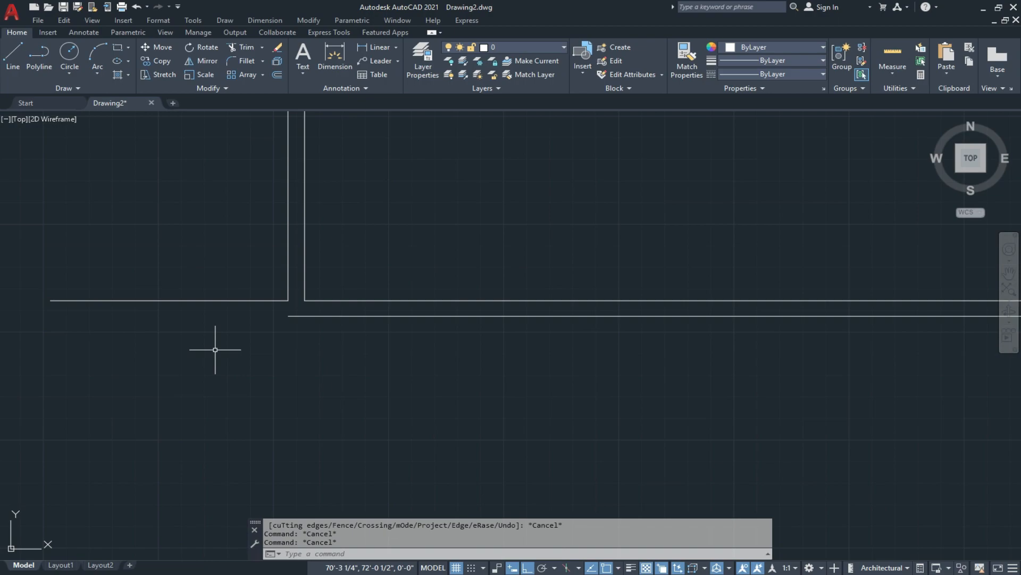
Step: From the left end of the left 10'9" line, draw a line 9'6" down and continue it 10'9" to the right
key(Return)
click(50, 301)
scroll(117, 369, down, 4)
middle_drag(113, 374, 162, 308)
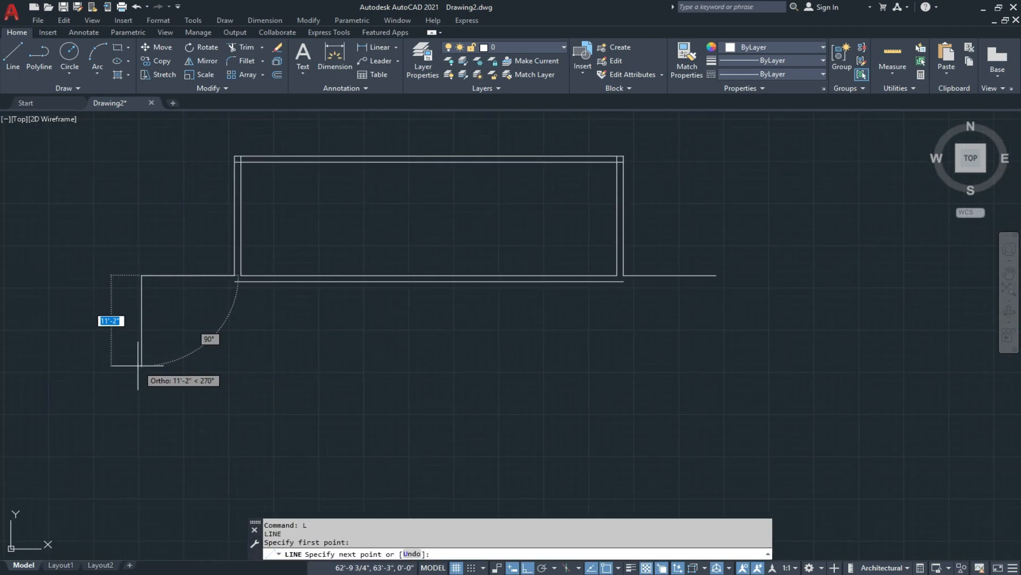
text(9')
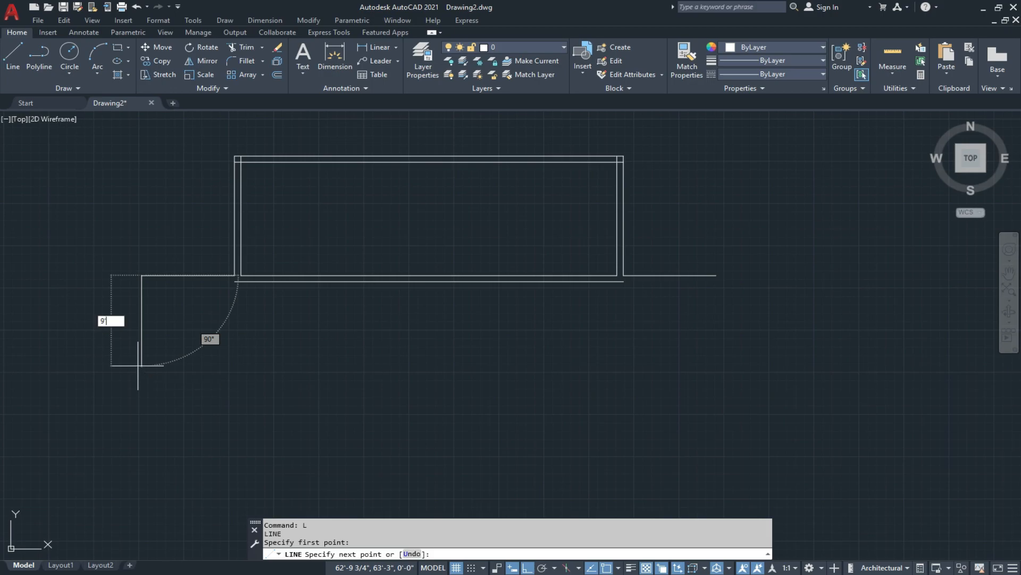
text(6")
key(Return)
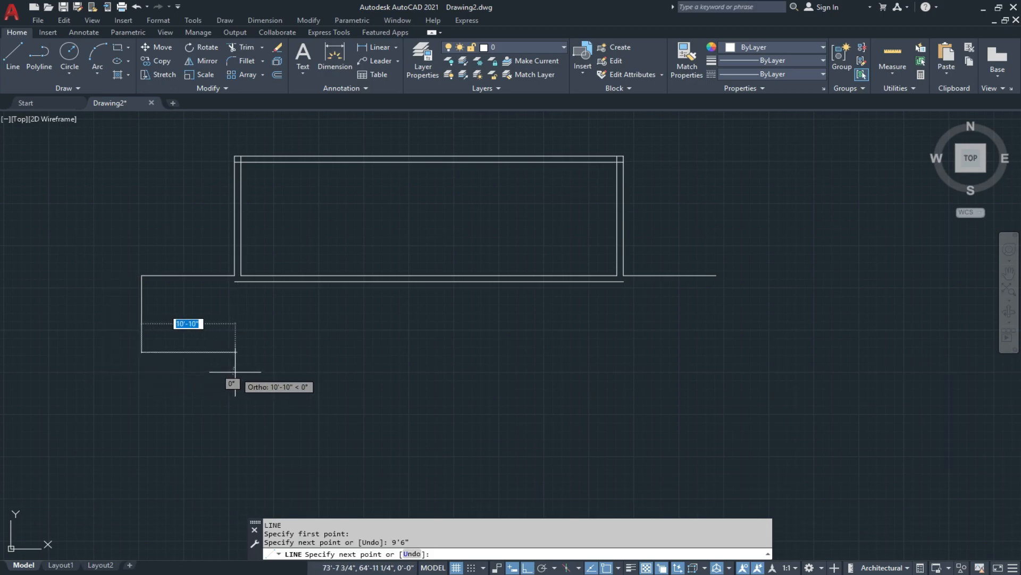
text(10)
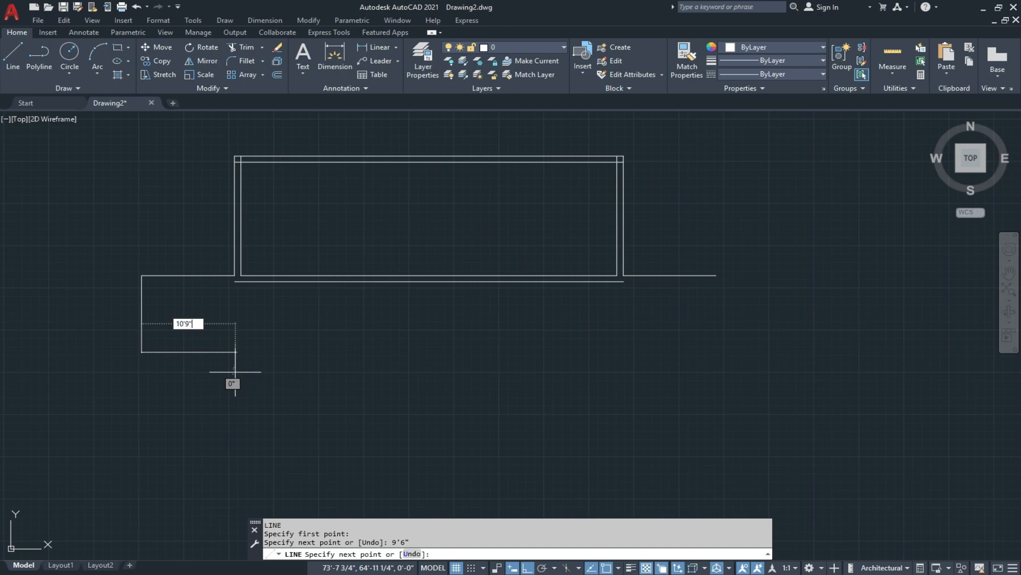
key(Return)
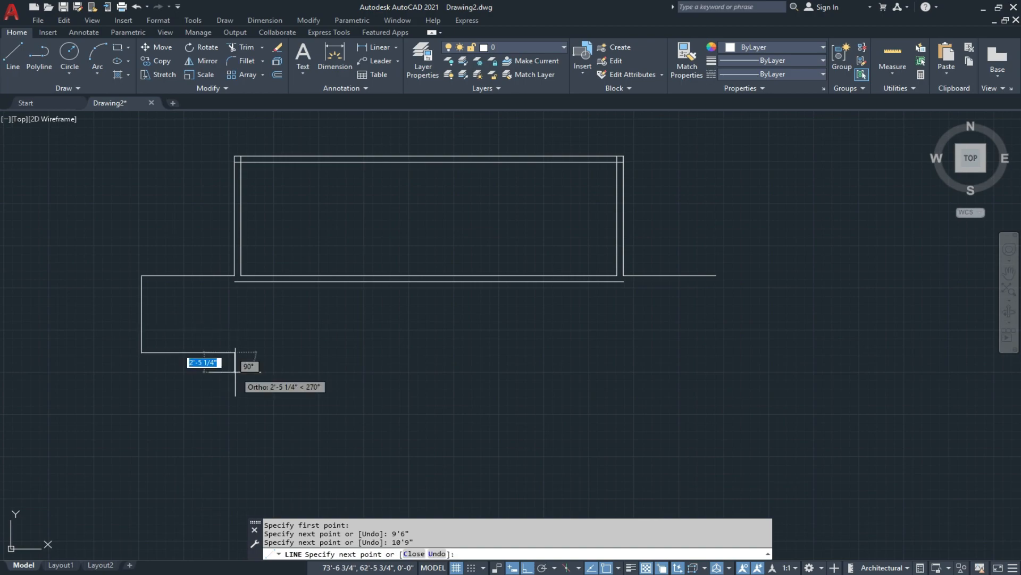
key(Escape)
Step: Offset the lower-left room's outer vertical line and bottom line 9" inward
scroll(149, 322, up, 2)
text(o)
key(Return)
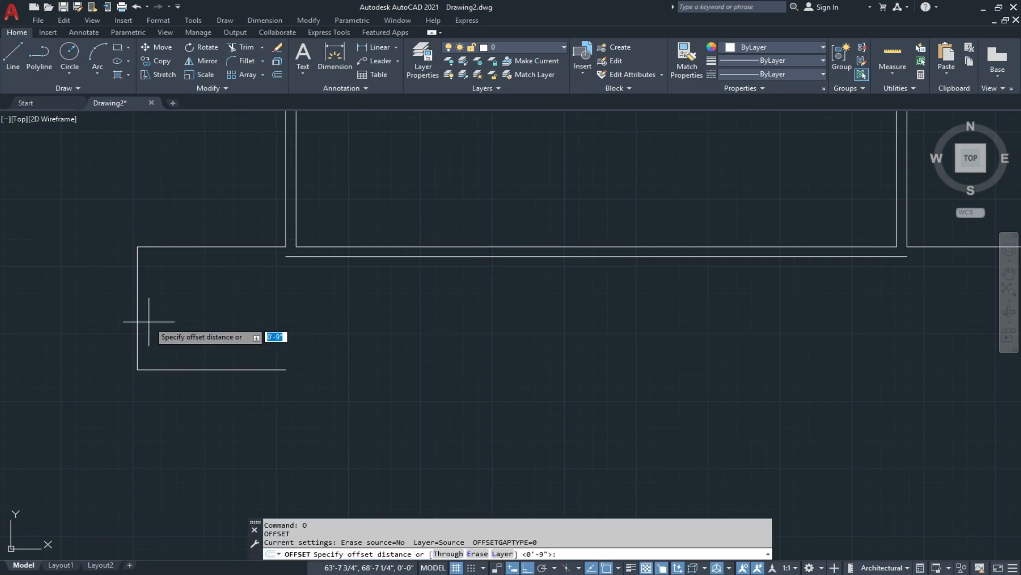
text(9)
key(Return)
click(137, 322)
click(189, 320)
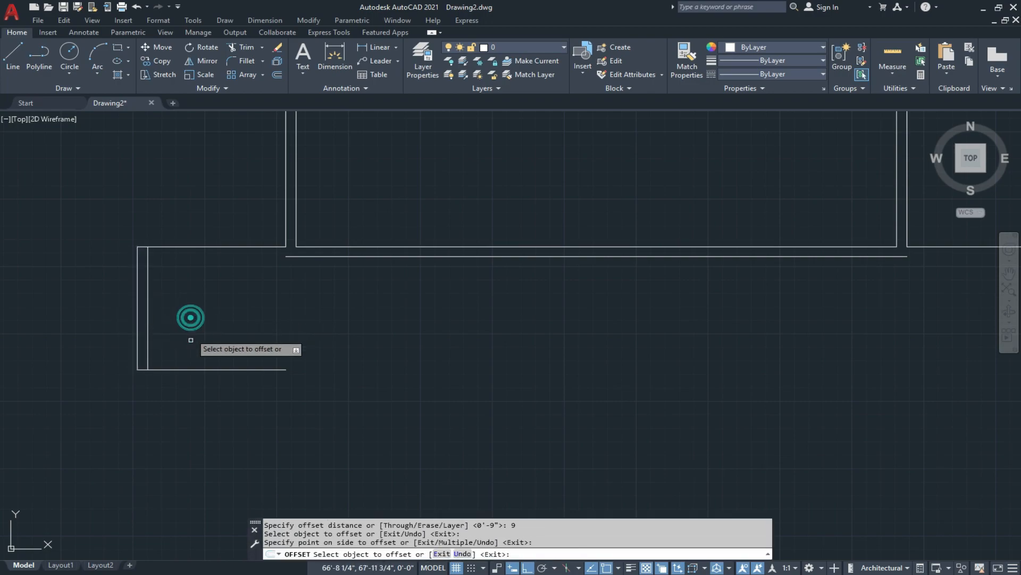
click(194, 367)
click(201, 323)
middle_drag(200, 309, 241, 333)
key(Escape)
Step: Fillet the lower-left room's inner vertical line with the middle wall's lower line and with the inner bottom line, using radius 0
text(f)
key(Return)
click(188, 299)
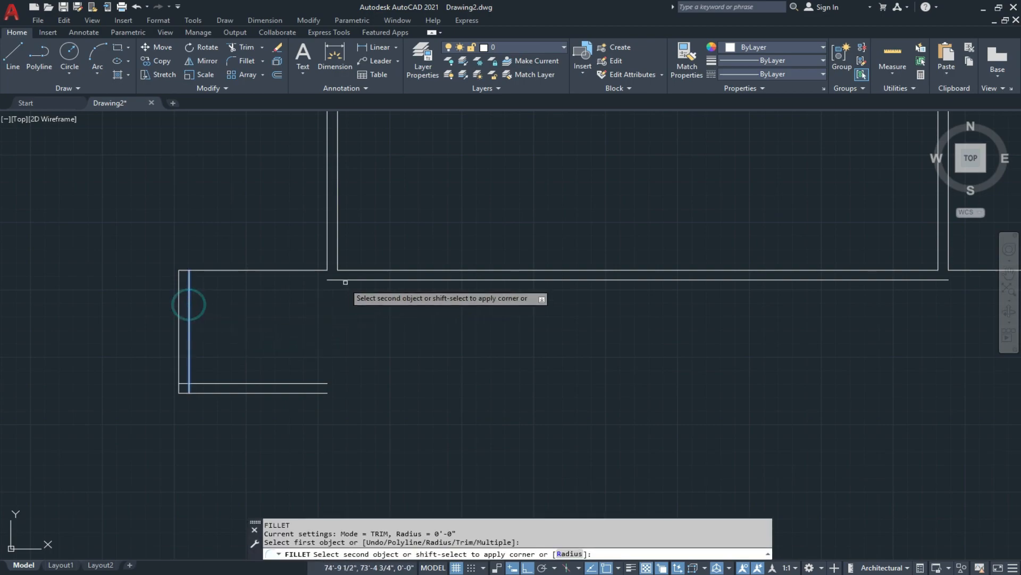
click(346, 279)
key(Return)
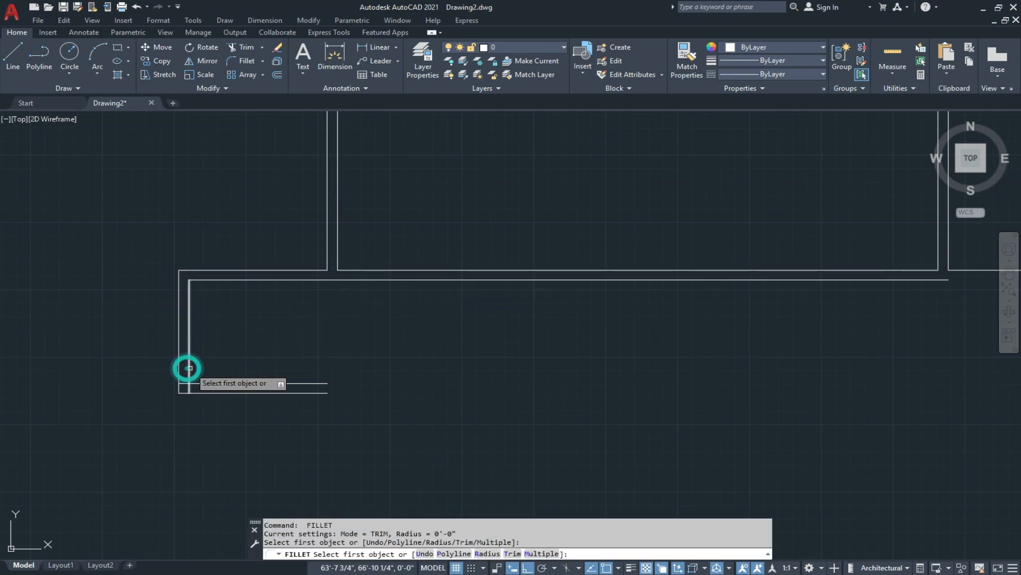
click(190, 367)
click(203, 382)
Step: Fillet the inner wall lines at the upper room's top-left and top-right corners into sharp corners
scroll(261, 380, up, 3)
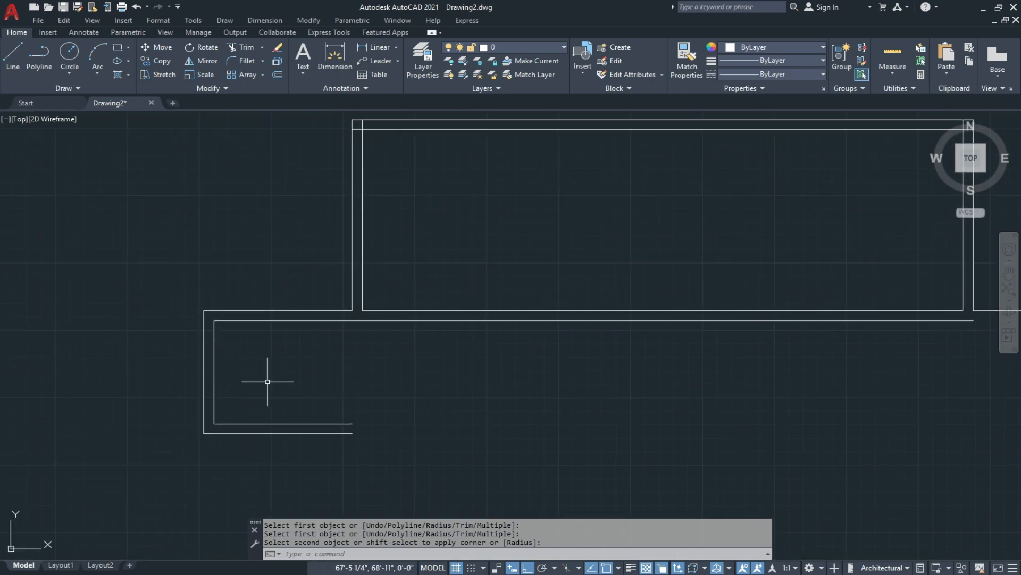
scroll(248, 376, down, 4)
key(space)
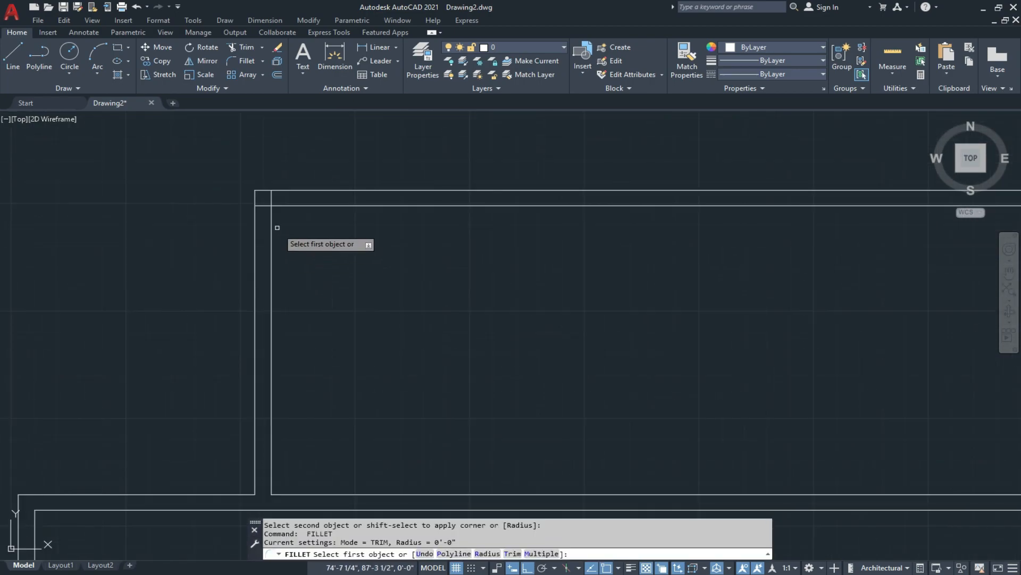
click(272, 218)
scroll(286, 296, down, 3)
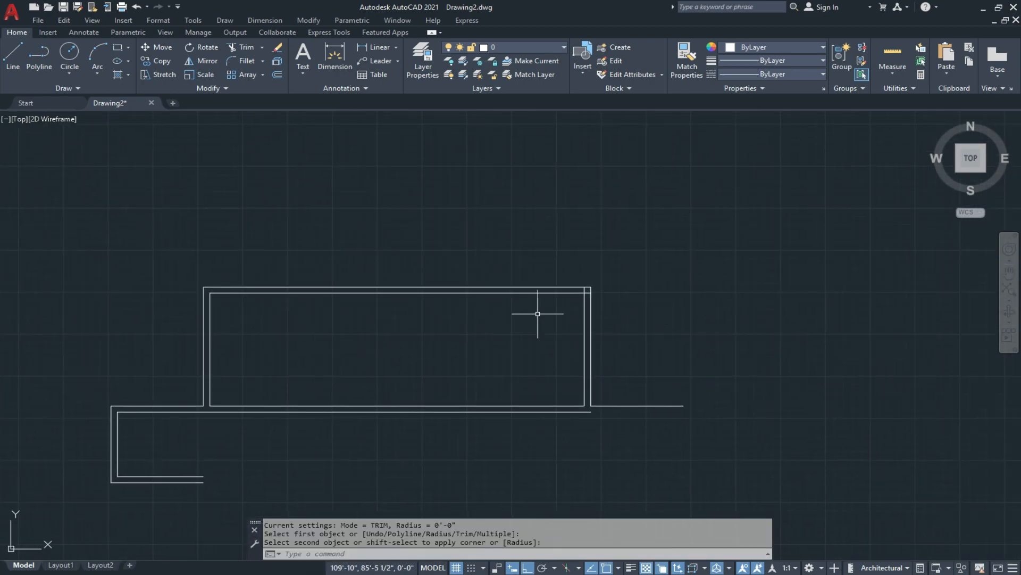
scroll(596, 282, up, 5)
key(space)
click(601, 267)
click(610, 288)
scroll(609, 288, down, 5)
scroll(358, 330, up, 8)
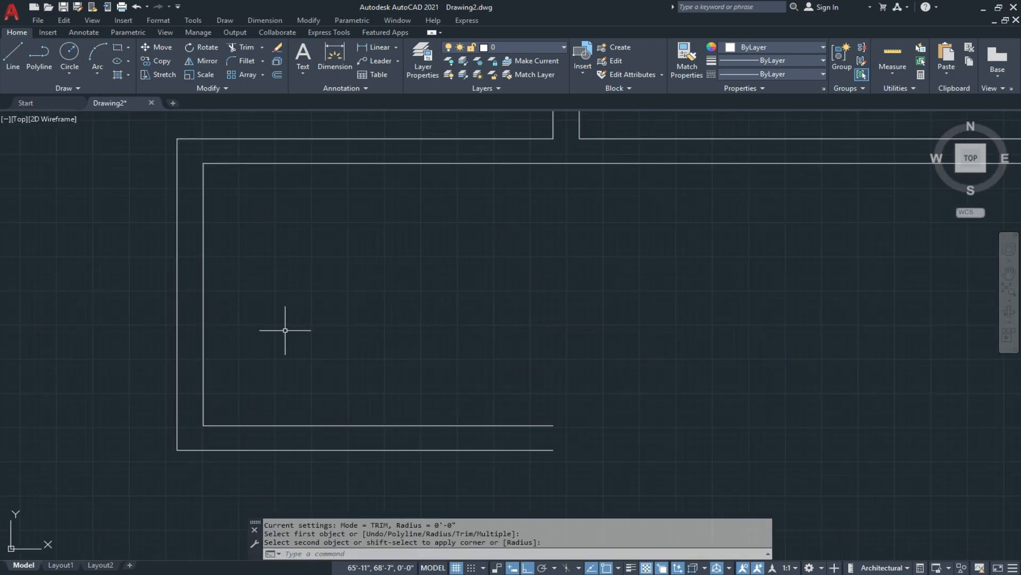
key(Escape)
key(Escape)
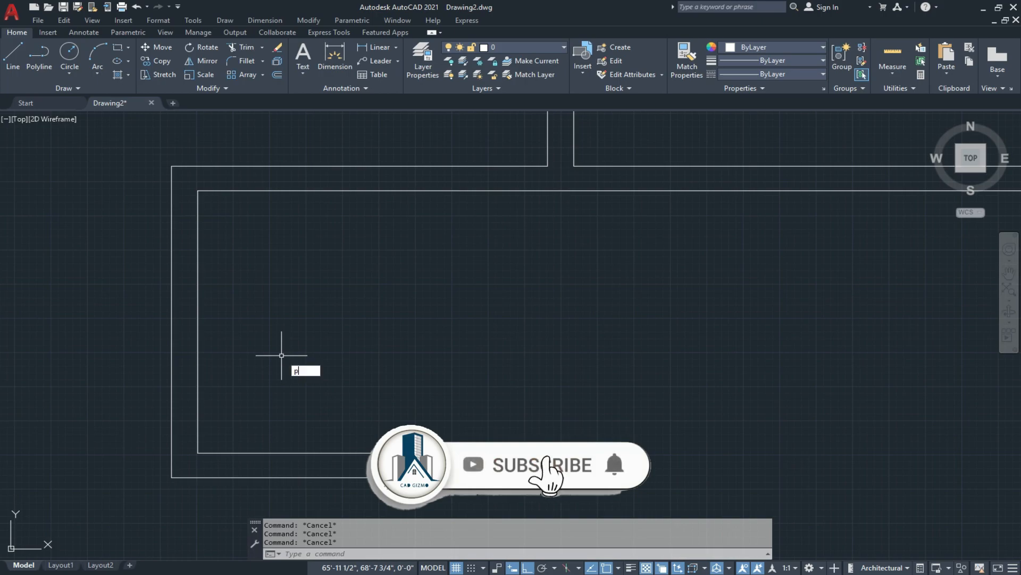
key(space)
key(Escape)
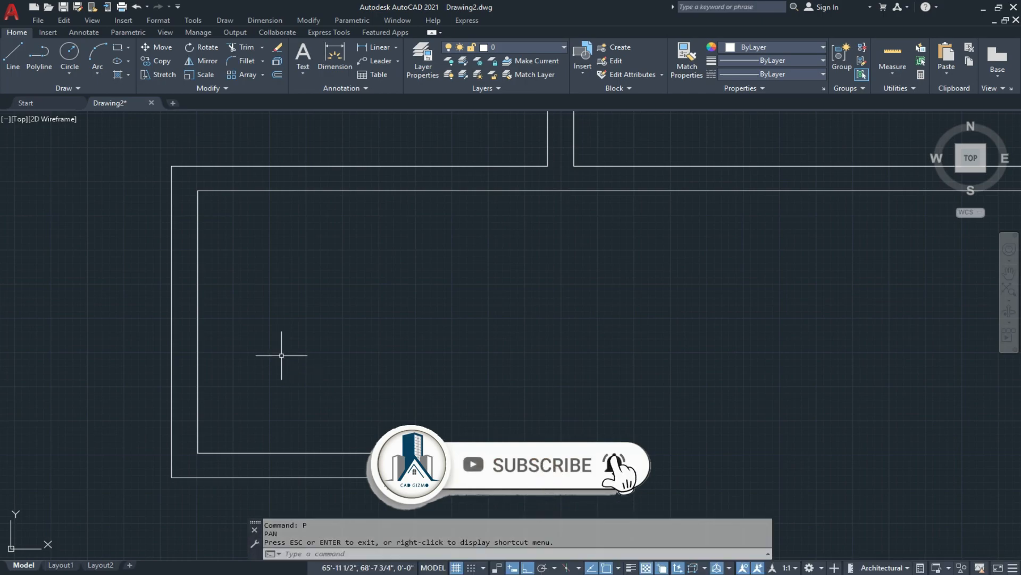
Step: Offset the lower-left room's inner vertical wall line 5' to the right
text(o)
key(space)
text(5')
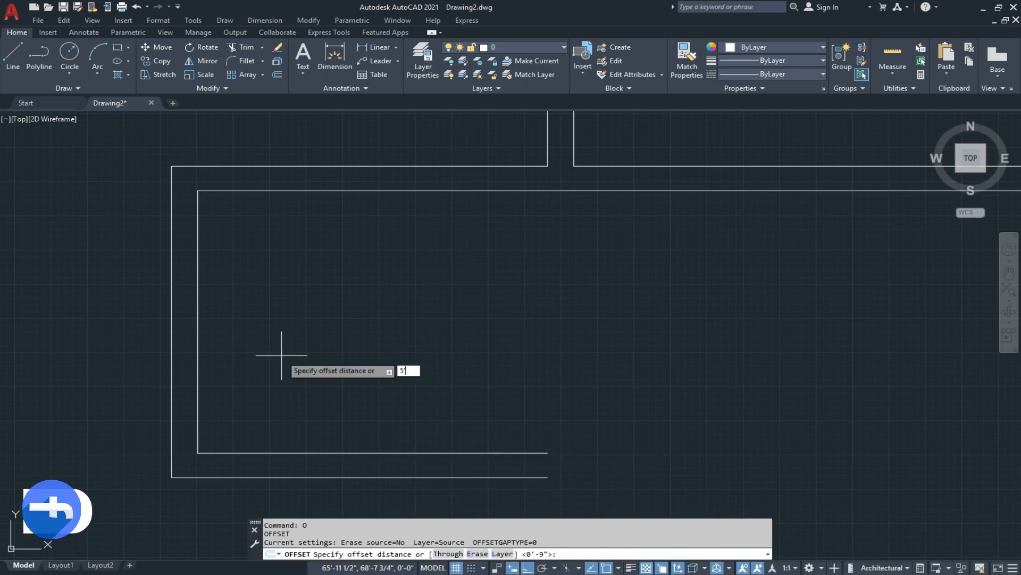
key(Return)
click(198, 331)
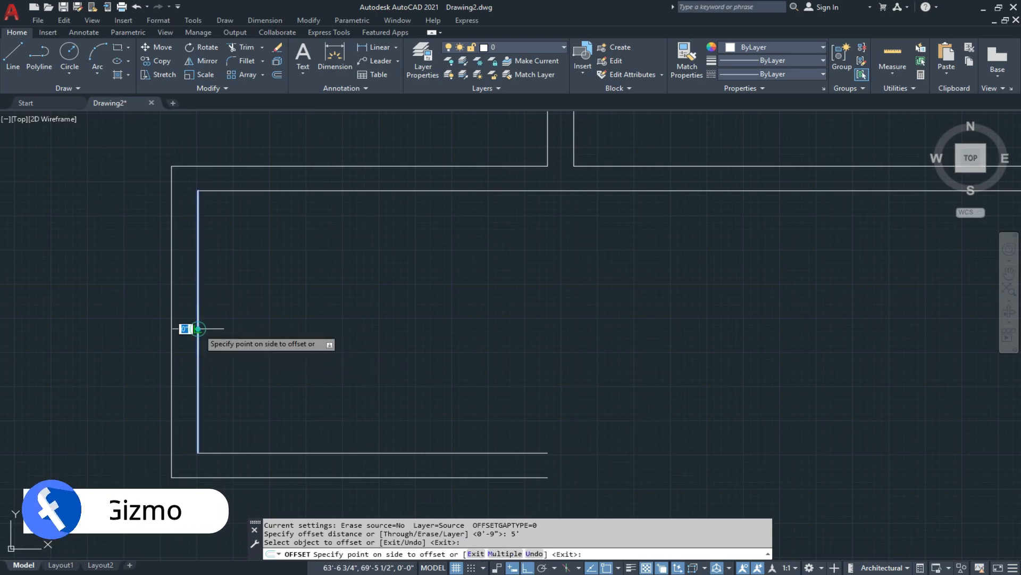
click(305, 342)
middle_drag(326, 339, 322, 369)
key(Escape)
key(Escape)
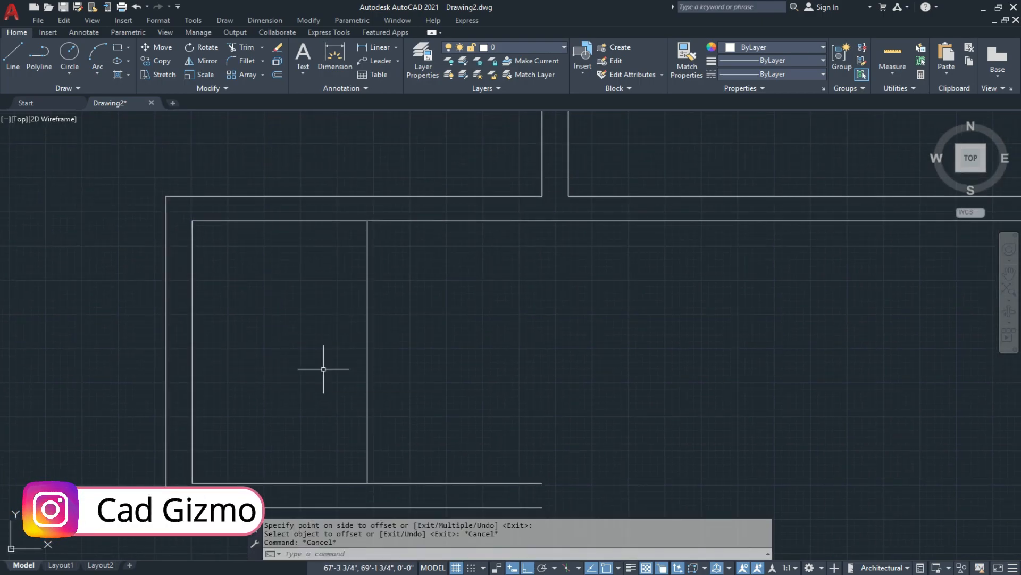
Step: Offset the lower-left room's new partition line 4.5" to the right to give the partition its thickness
text(o)
key(Return)
text(4.5)
key(Return)
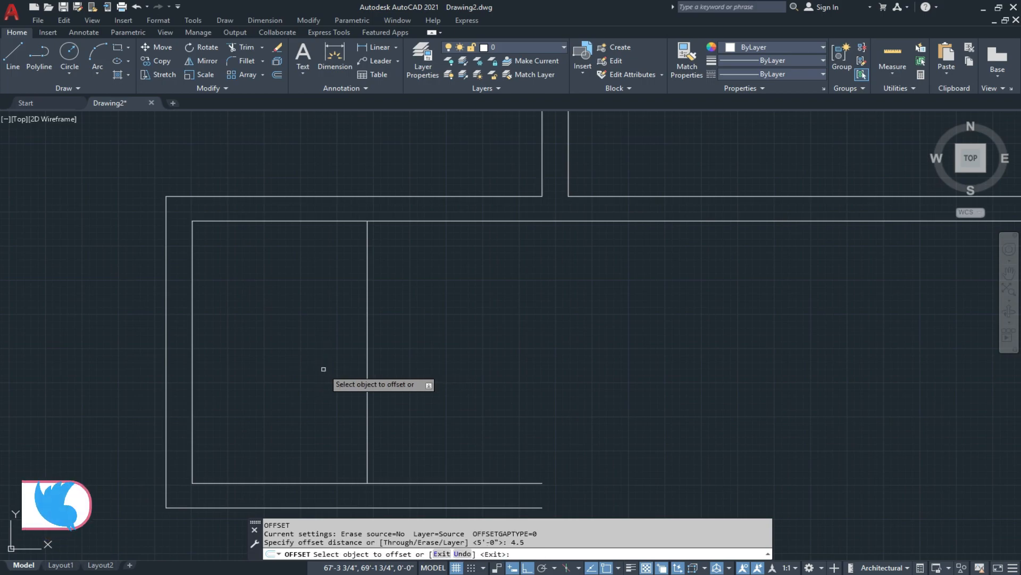
key(Return)
key(Return)
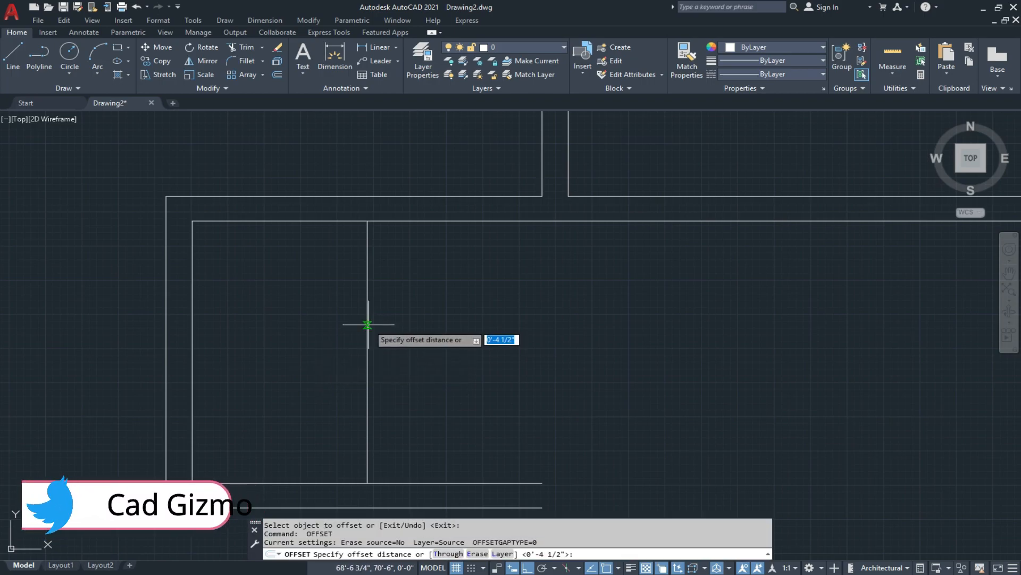
key(Return)
click(366, 324)
click(399, 326)
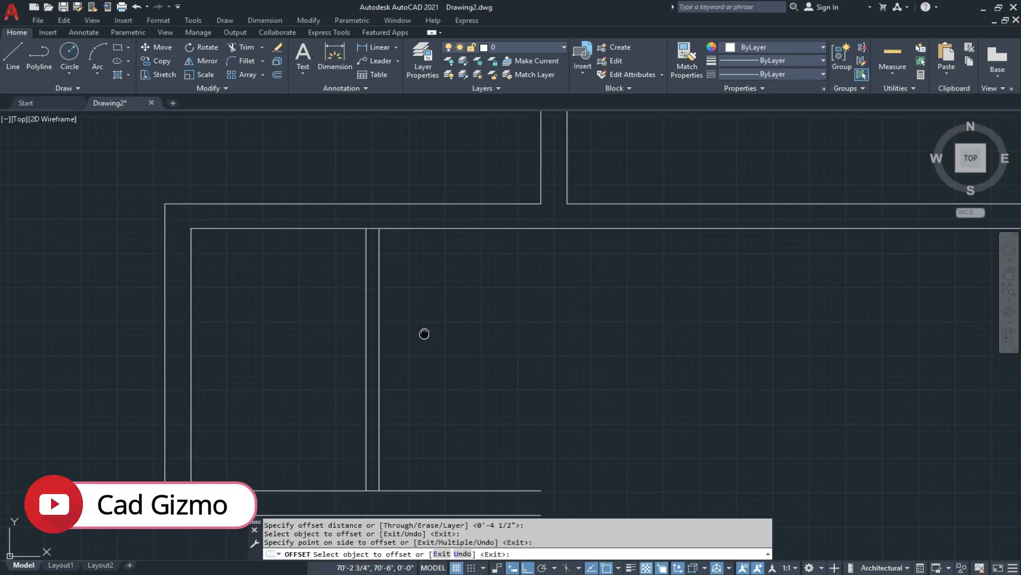
key(Escape)
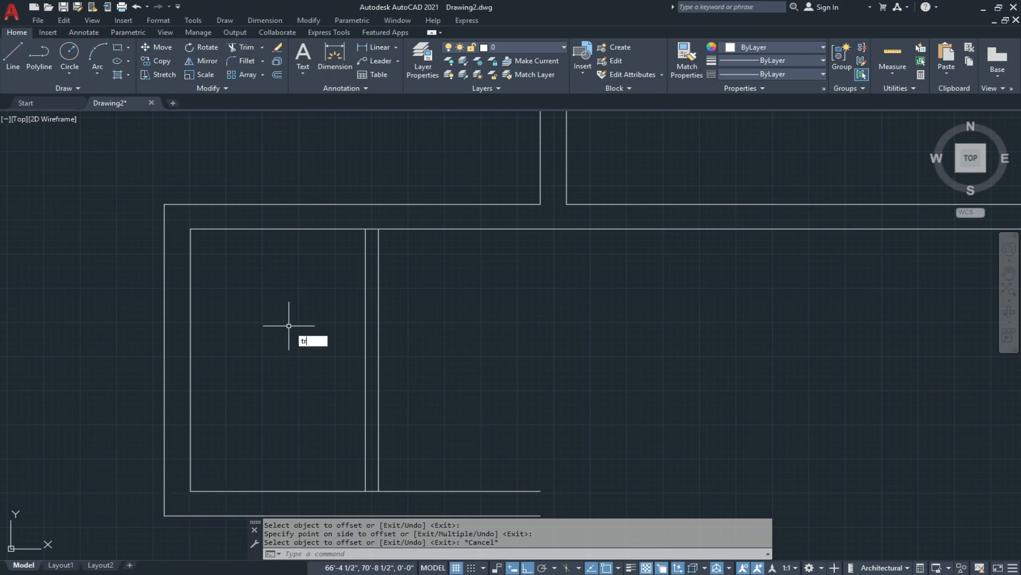
Step: Trim the middle wall's lower line between the two lines of the lower-left room's vertical partition
text(tr)
key(Return)
key(Escape)
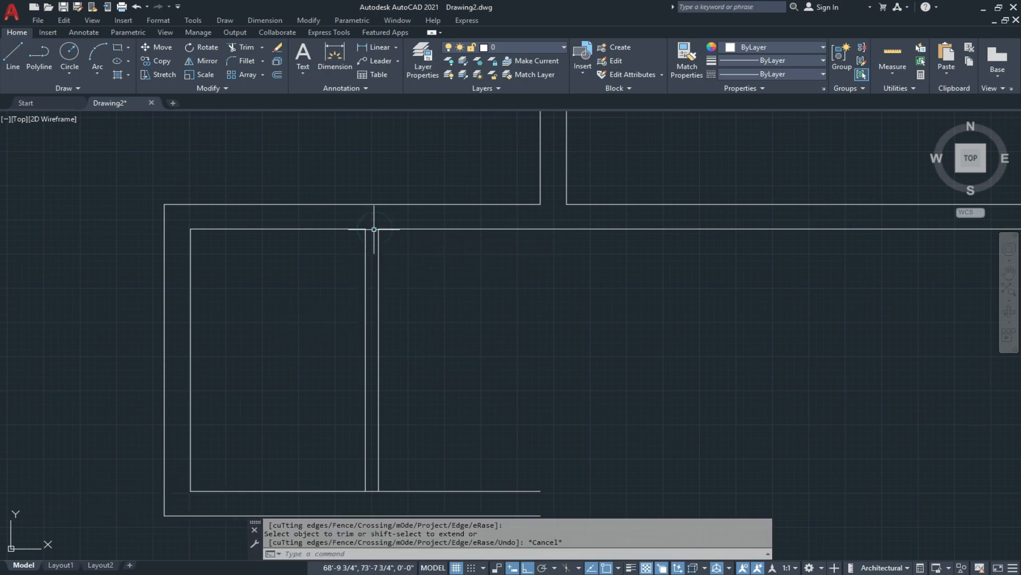
Step: Place a temporary linear dimension across the inner width of the narrow room beside the partition, and erase it
click(373, 47)
click(190, 229)
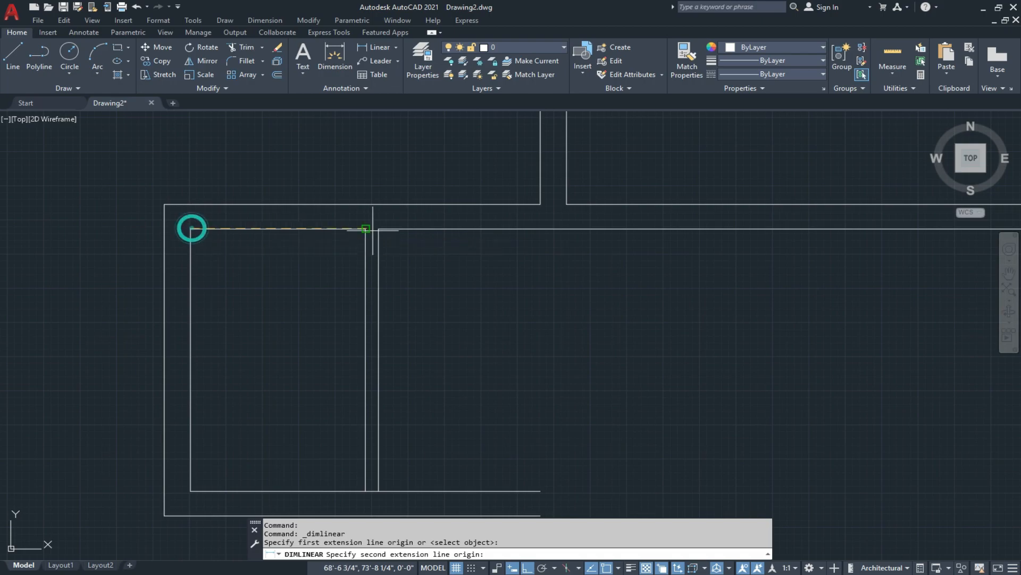
click(365, 229)
click(347, 263)
click(343, 285)
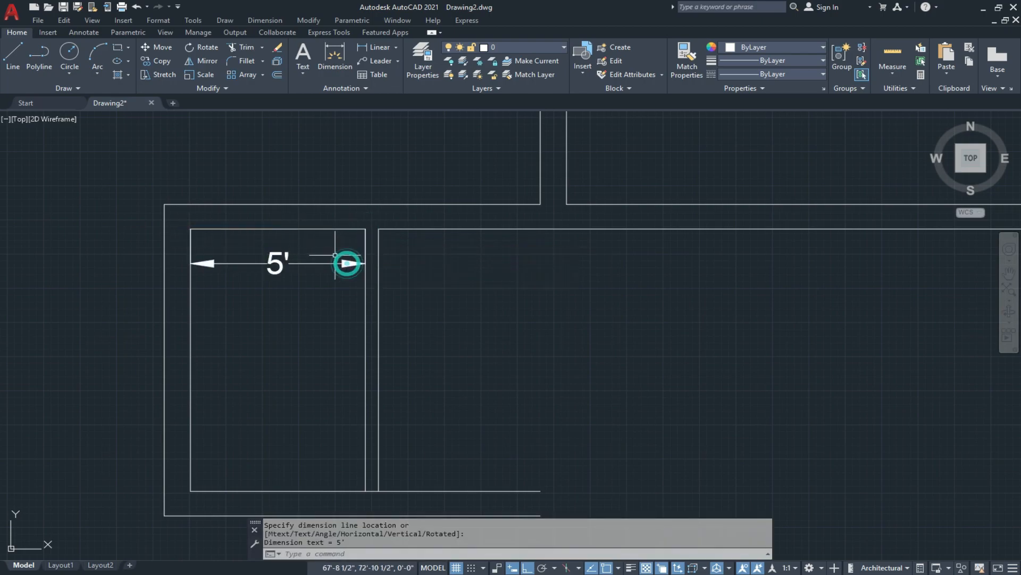
click(301, 247)
text(e)
key(Return)
Step: Offset the narrow room's inner top wall line 3'10" downward to start a horizontal partition
middle_drag(301, 283, 377, 239)
scroll(378, 238, up, 2)
text(o)
key(Return)
text(3'10")
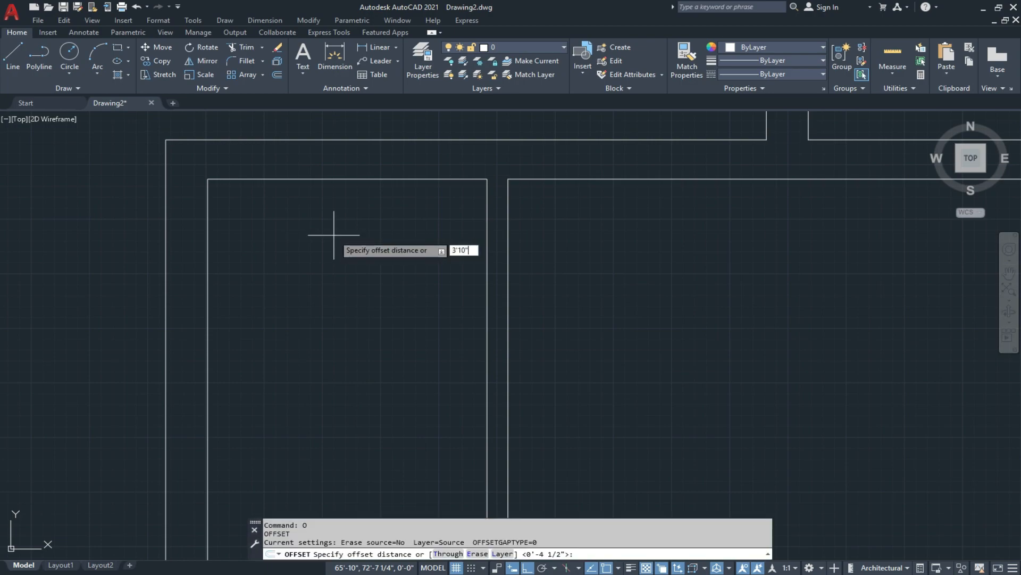
key(Return)
click(353, 179)
click(353, 256)
scroll(353, 262, down, 2)
scroll(340, 276, up, 2)
key(Escape)
Step: Offset the new horizontal partition line 4.5" downward to give the partition its thickness
text(o)
key(Return)
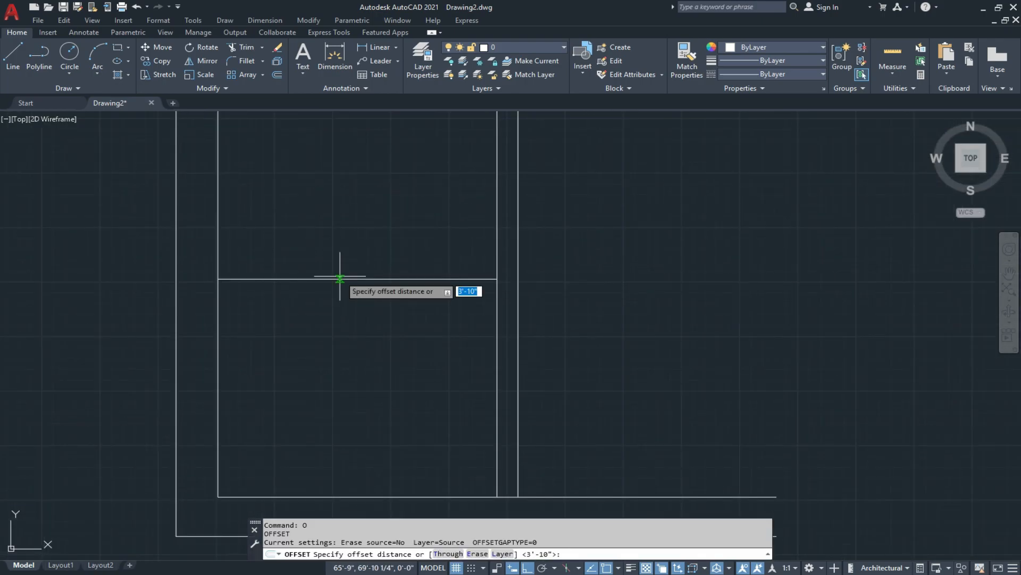
key(Return)
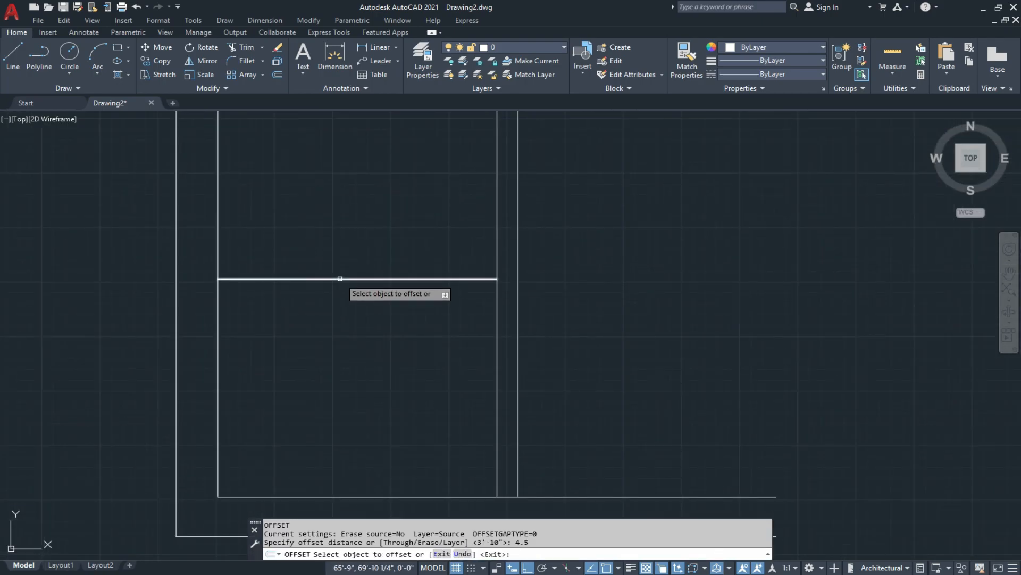
click(340, 278)
click(338, 314)
scroll(338, 313, down, 3)
scroll(338, 303, up, 1)
key(Escape)
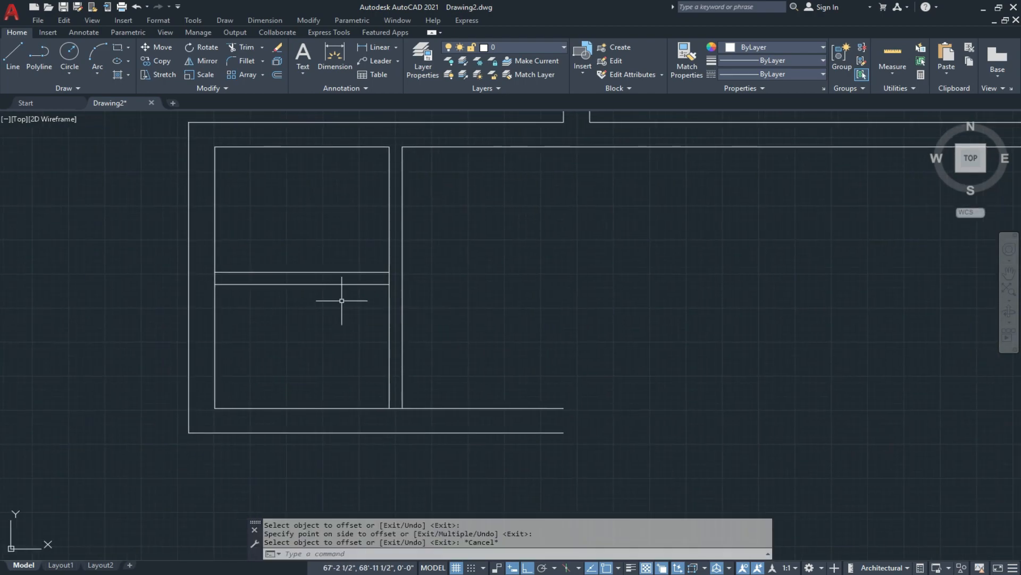
Step: Trim the vertical partition's left line between the horizontal partition lines, and the bottom wall's inner line between the vertical partition lines
text(tr)
key(Return)
scroll(396, 276, up, 1)
middle_drag(400, 273, 394, 337)
scroll(394, 299, down, 2)
scroll(386, 406, up, 1)
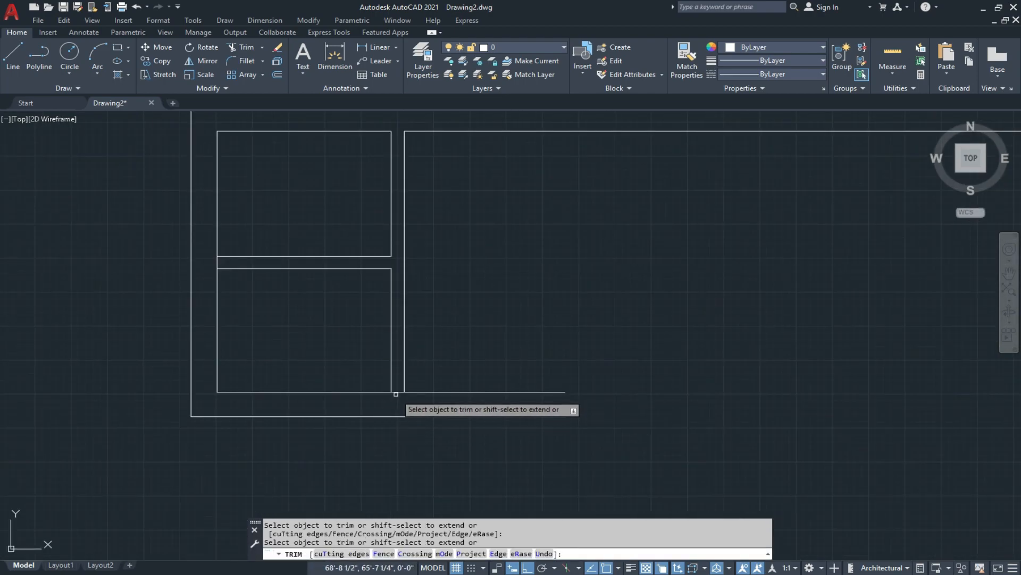
scroll(413, 376, down, 2)
scroll(392, 326, up, 5)
key(Escape)
key(Escape)
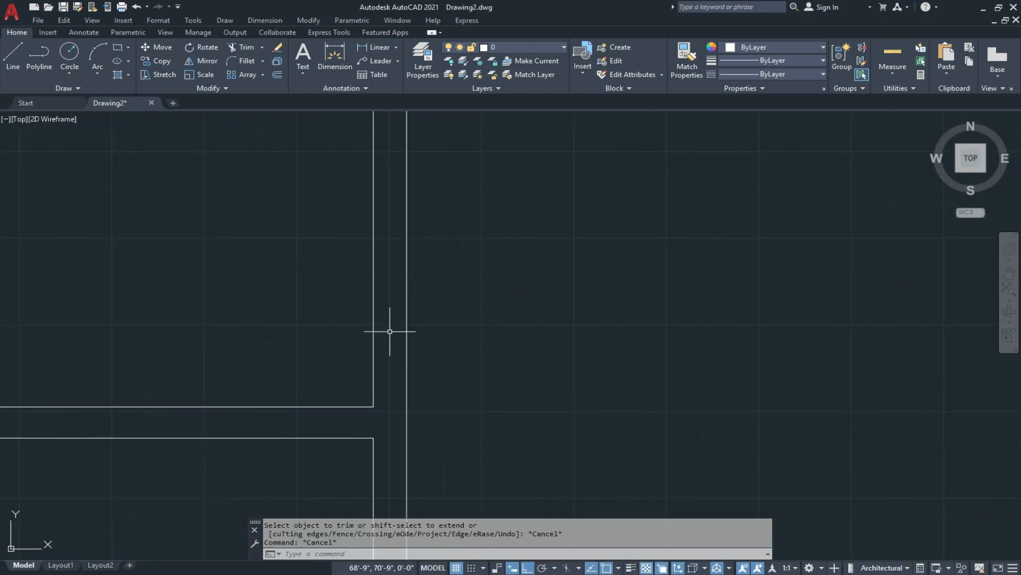
Step: Draw a short line across the vertical partition at the horizontal partition's upper edge, and another closing the horizontal partition's right end
text(l)
key(Return)
click(374, 406)
click(406, 406)
key(Return)
key(Return)
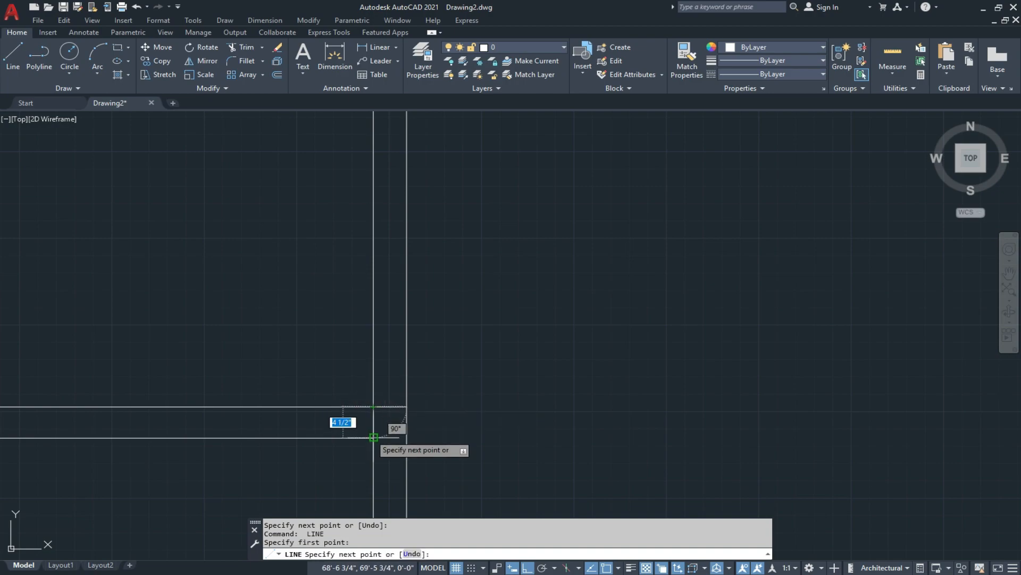
key(Escape)
Step: Move the short line crossing the vertical partition 4.5" upward to form the door's lower jamb
middle_drag(381, 414, 394, 330)
scroll(392, 335, up, 4)
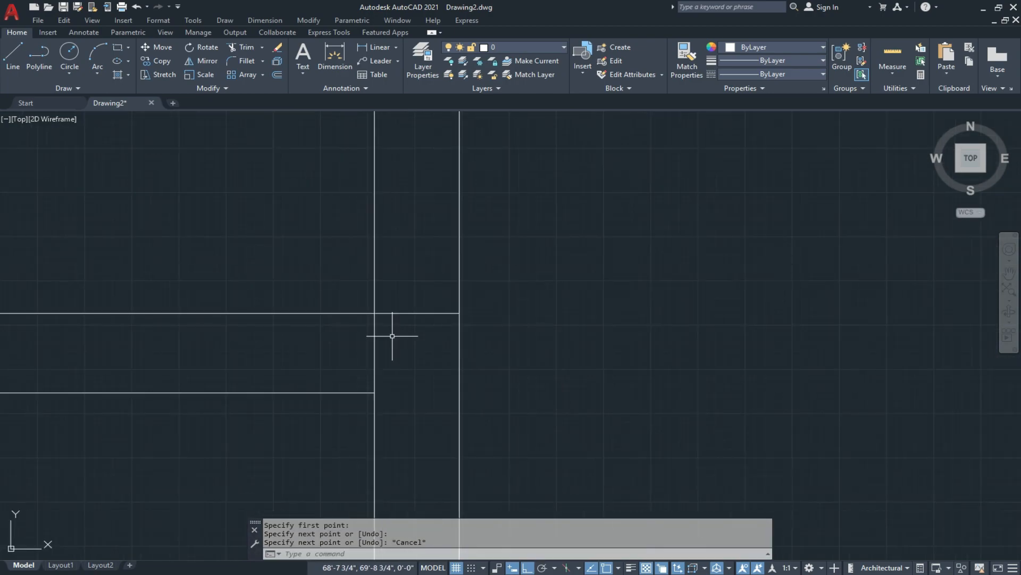
click(410, 313)
click(401, 325)
text(m)
key(Return)
click(416, 368)
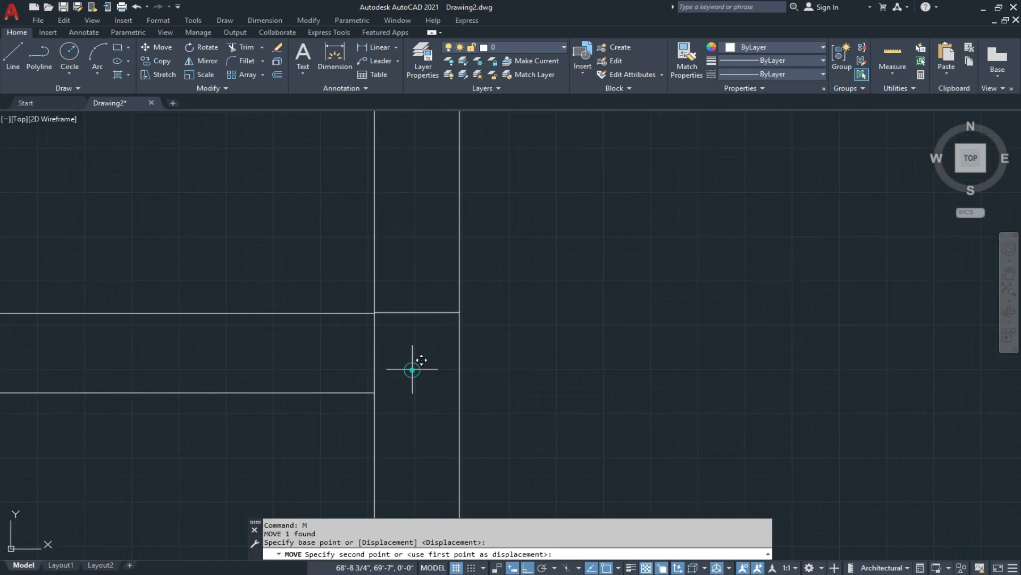
text(4.5)
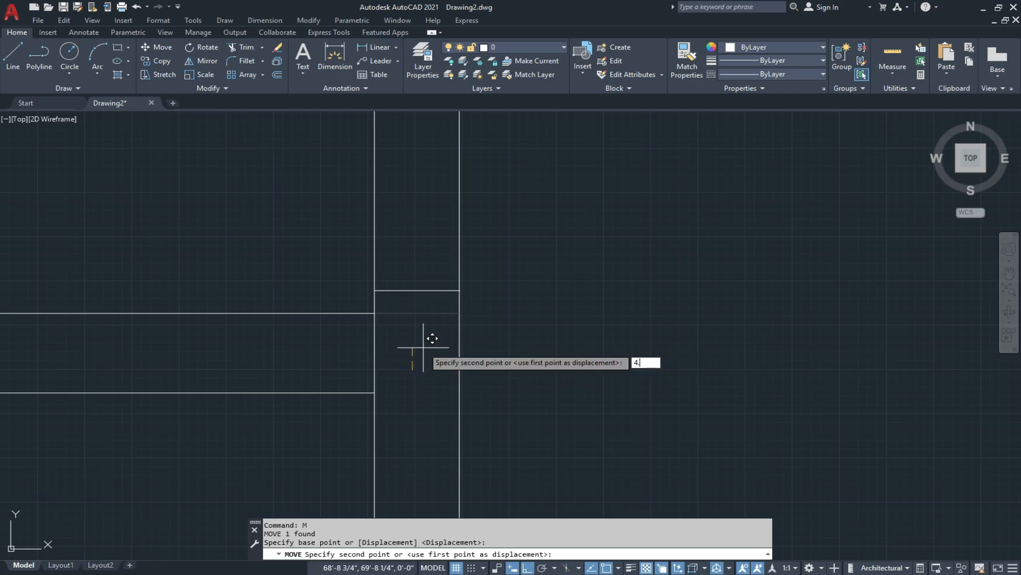
key(Return)
scroll(404, 346, down, 4)
middle_drag(391, 370, 387, 395)
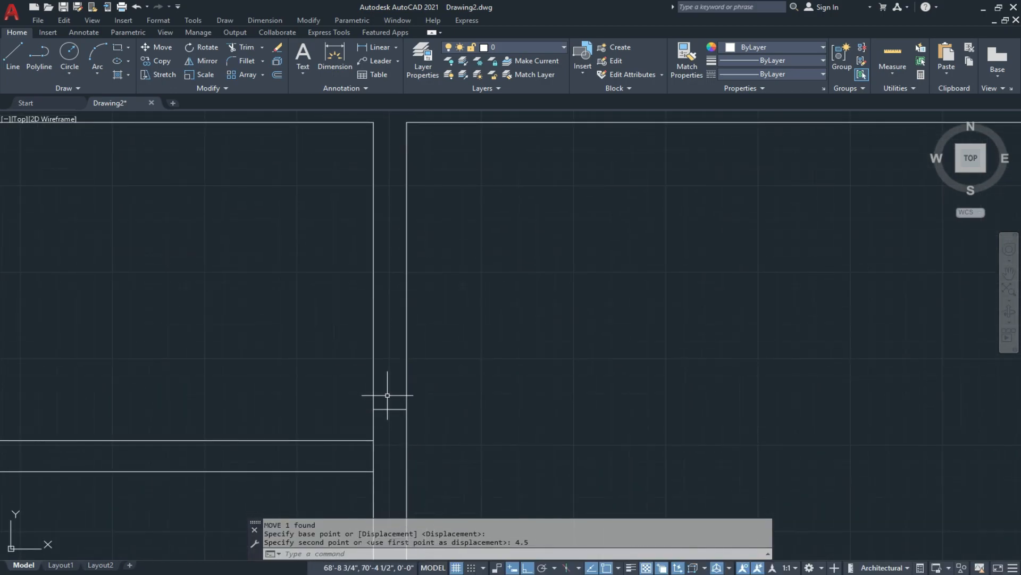
Step: Offset the lower jamb line 2' upward to mark the other side of the door opening
text(o)
key(Return)
text(2)
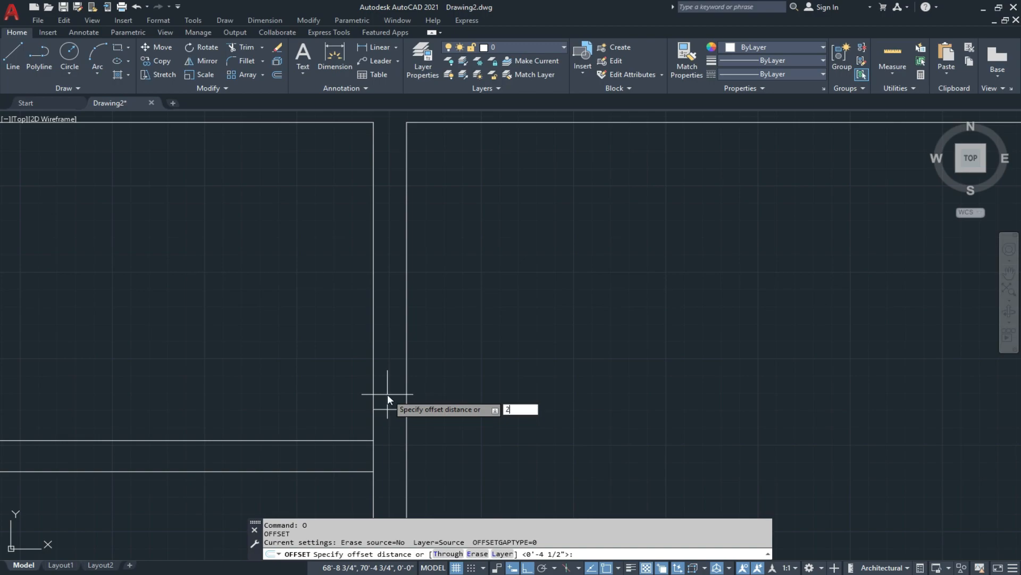
text(')
key(Return)
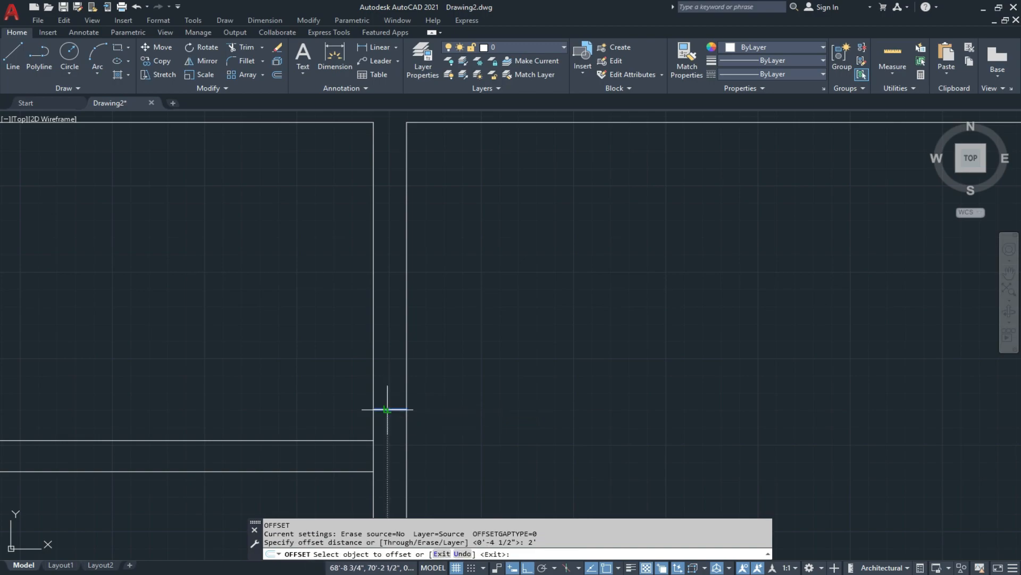
click(388, 409)
click(397, 334)
key(Escape)
Step: Trim both vertical partition lines between the two jamb lines to cut the upper door opening
text(tr)
key(Return)
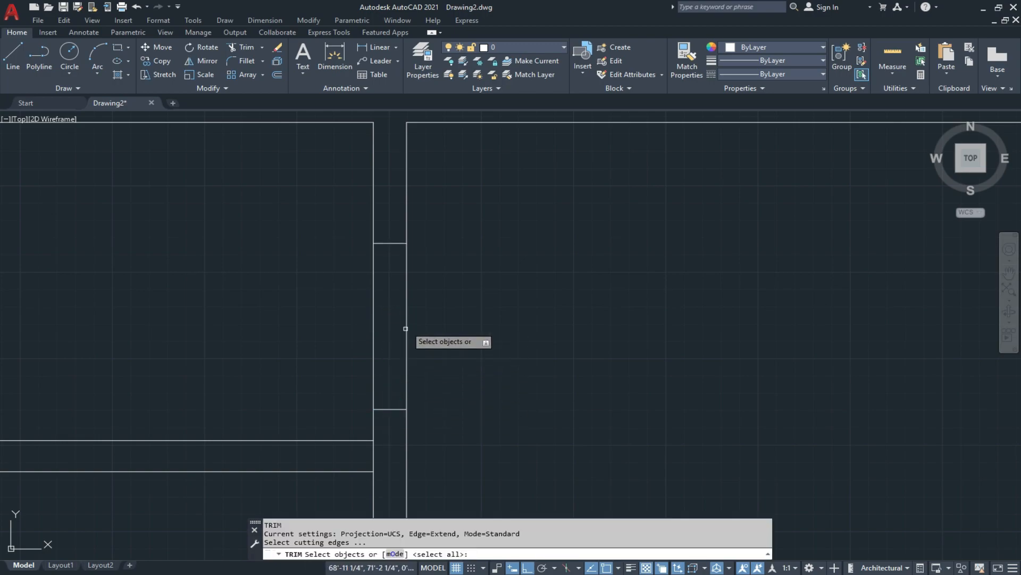
key(Return)
click(441, 273)
click(326, 355)
middle_drag(400, 367, 402, 384)
key(Escape)
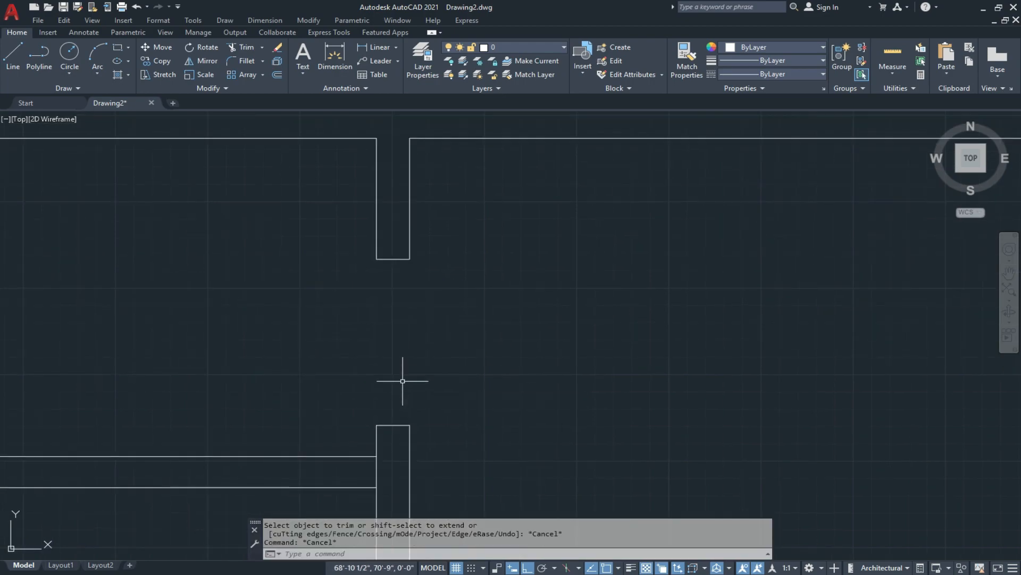
Step: Draw the door leaf as a horizontal line leftward from the lower jamb's left corner, as long as the opening's width
text(l)
key(Return)
click(377, 426)
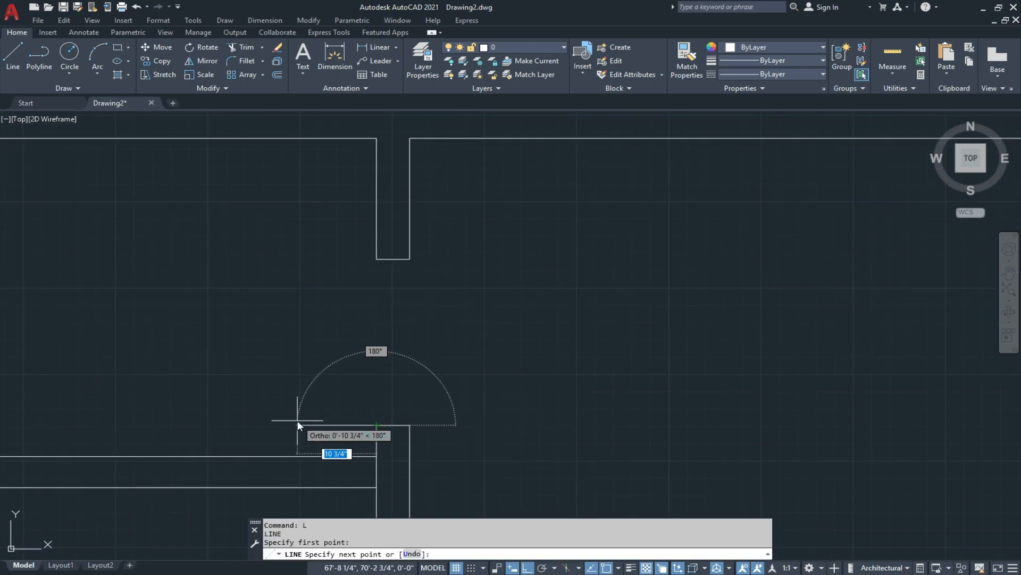
key(Return)
key(Escape)
Step: Draw a three-point door swing arc from the leaf's free end through the upper jamb's left corner to the upper jamb line's midpoint
text(a)
key(Return)
click(199, 425)
click(378, 260)
click(388, 260)
Step: Trim the part of the door swing arc that extends past the upper jamb's left corner
scroll(390, 258, up, 8)
scroll(309, 266, up, 2)
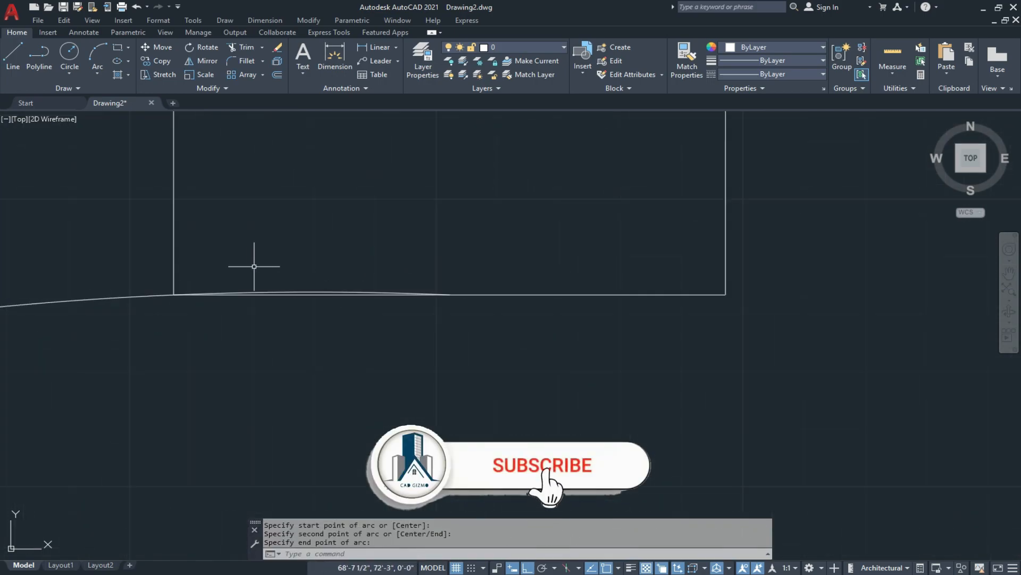
key(Return)
key(Return)
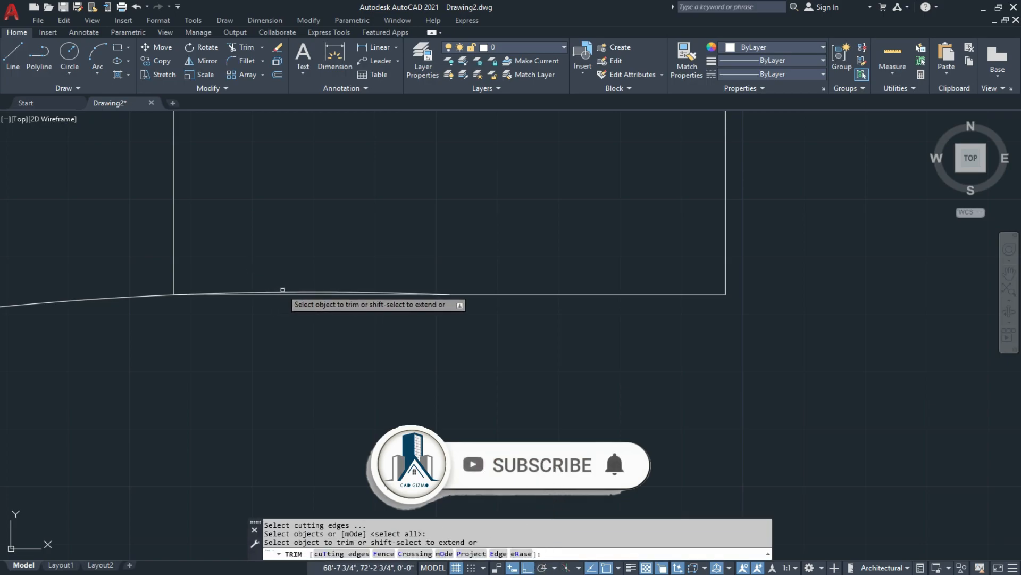
click(282, 290)
scroll(280, 292, down, 5)
middle_drag(372, 319, 422, 244)
scroll(397, 300, up, 5)
scroll(319, 304, down, 3)
key(Escape)
key(Escape)
Step: Mirror the door leaf, swing arc and both jamb lines below the horizontal partition about its centerline, keeping the source objects
click(331, 278)
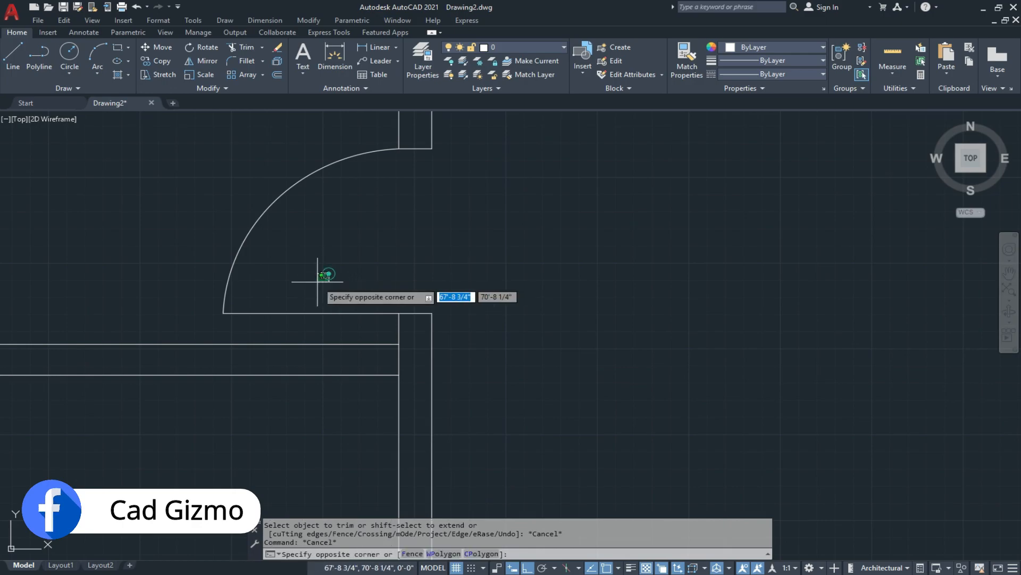
click(197, 315)
click(424, 142)
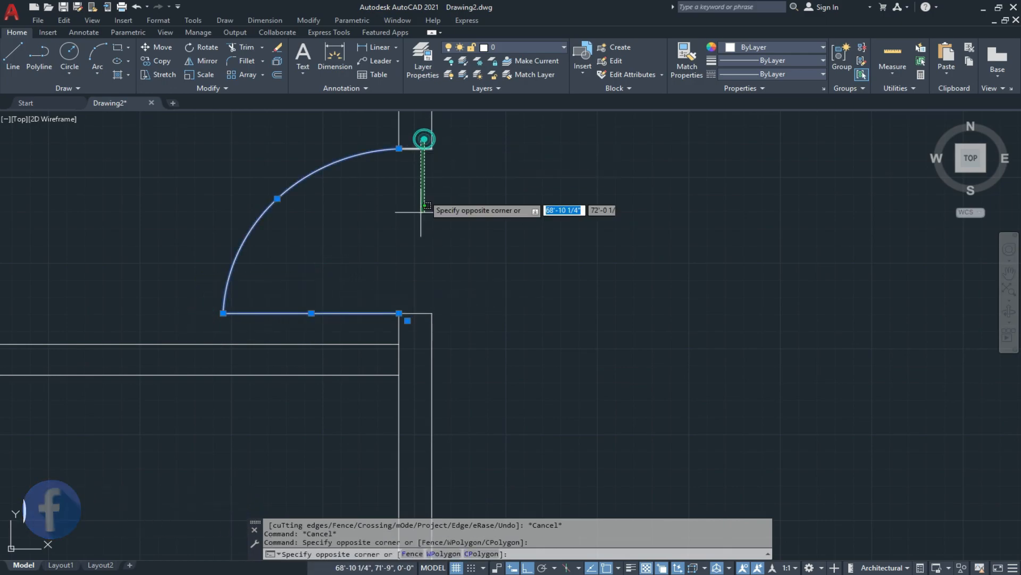
click(408, 334)
scroll(383, 356, up, 4)
text(mi)
key(Return)
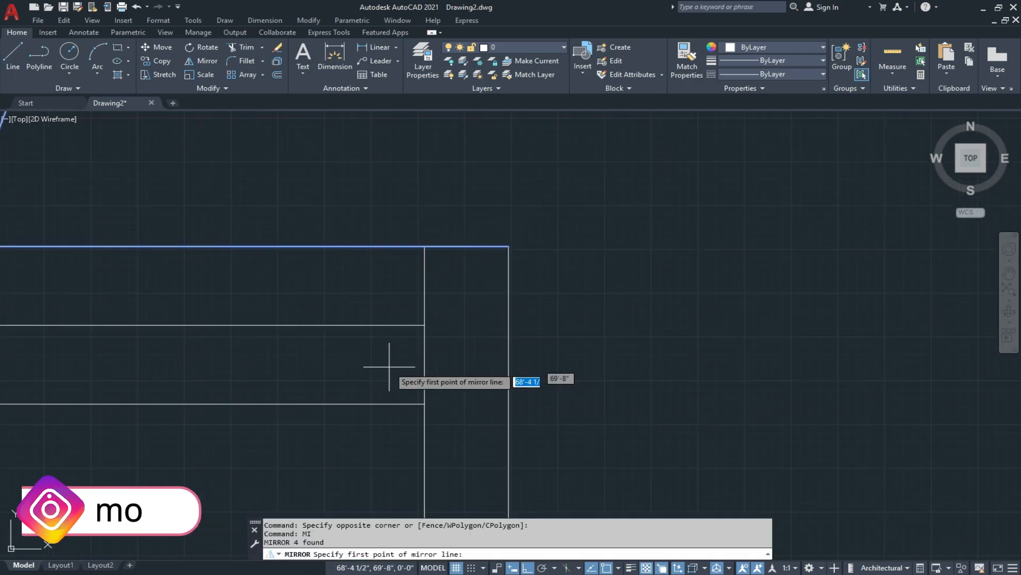
click(424, 364)
scroll(261, 362, down, 2)
middle_drag(261, 362, 380, 362)
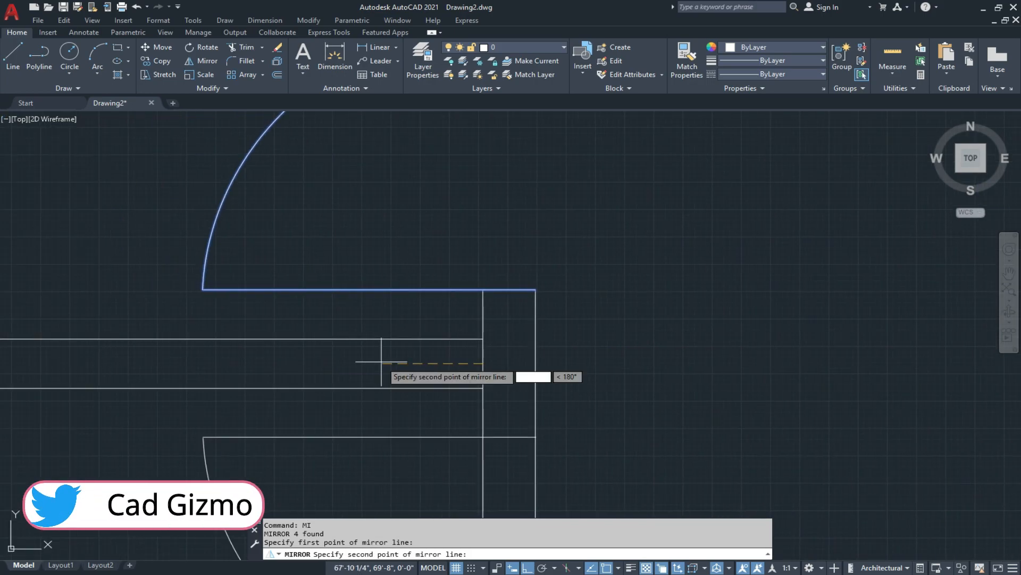
click(290, 367)
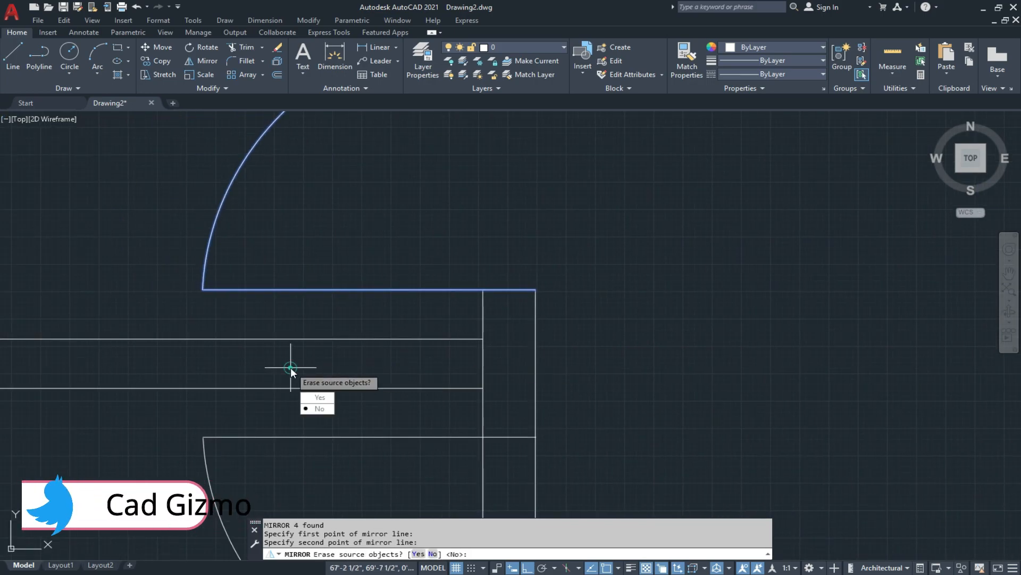
click(315, 406)
scroll(313, 406, down, 4)
middle_drag(314, 406, 323, 273)
scroll(358, 336, up, 2)
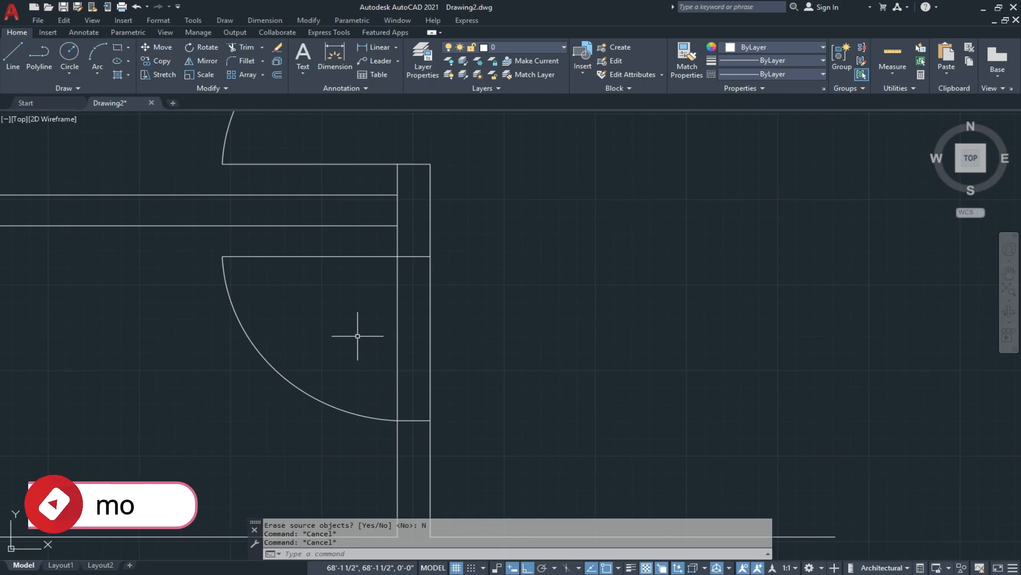
Step: Trim both vertical partition lines between the mirrored jamb lines to cut the lower door opening
text(tr)
key(Return)
click(451, 290)
click(344, 388)
middle_drag(404, 207, 392, 314)
scroll(391, 315, up, 2)
key(Escape)
Step: Erase the short vertical line closing the horizontal partition's right end between the two doors
click(394, 301)
click(361, 317)
text(e)
key(Return)
key(Escape)
Step: Trim the left outer wall's inner line between the two horizontal partition lines
scroll(381, 327, down, 6)
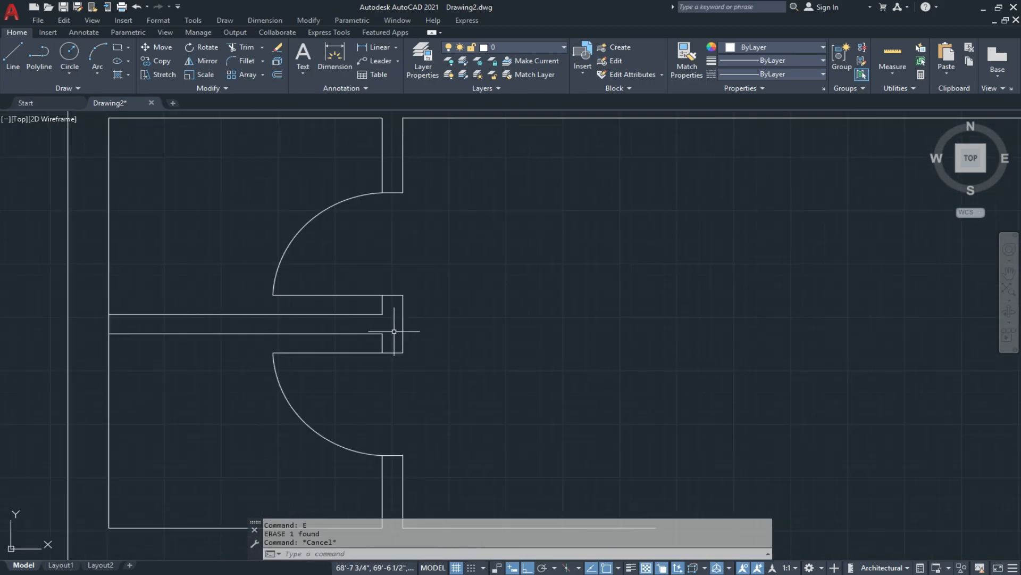
middle_drag(449, 351, 324, 351)
scroll(81, 343, up, 4)
key(Escape)
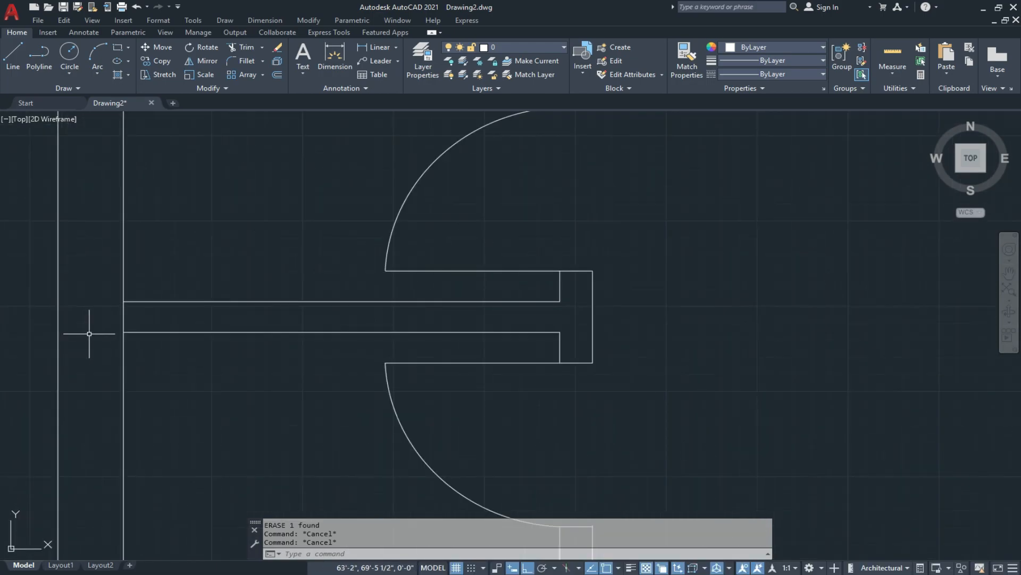
key(Return)
scroll(159, 341, down, 6)
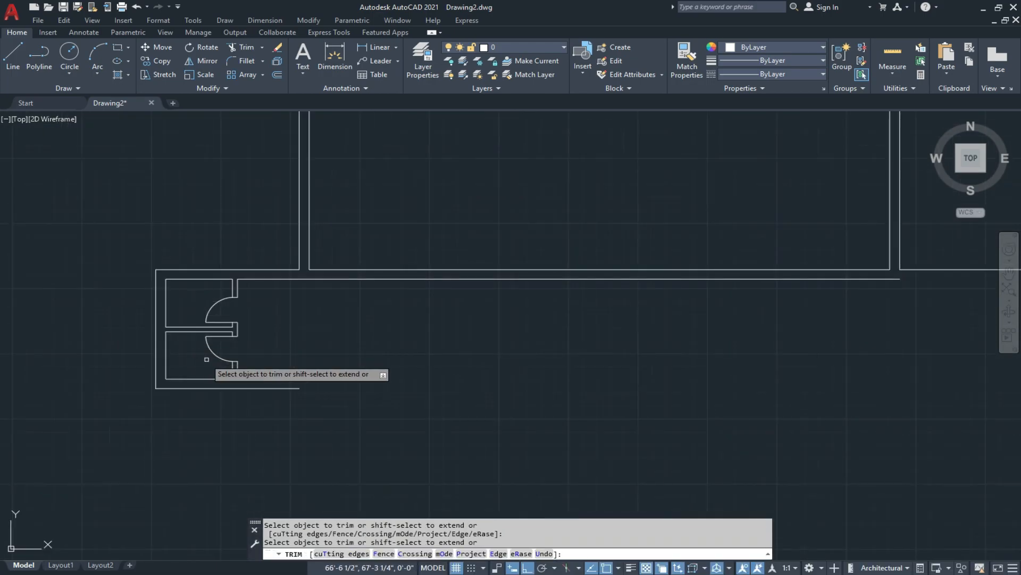
key(Escape)
Step: Draw a short vertical line closing the right end of the lower-left room's bottom wall
scroll(242, 366, up, 4)
text(l)
key(Return)
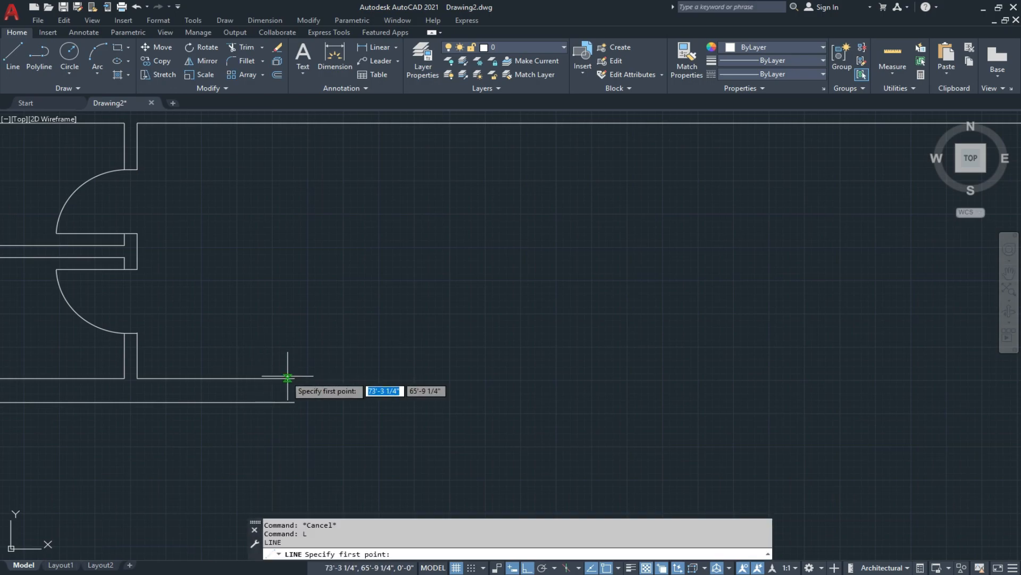
click(295, 377)
click(295, 402)
key(Escape)
scroll(293, 396, down, 4)
Step: Divide the inner top wall line of the upper 45' block into 3 equal segments
middle_drag(298, 392, 272, 379)
key(Escape)
scroll(273, 380, down, 2)
middle_drag(327, 333, 312, 401)
scroll(347, 317, up, 4)
middle_drag(355, 318, 300, 355)
scroll(300, 355, down, 2)
key(Escape)
key(Escape)
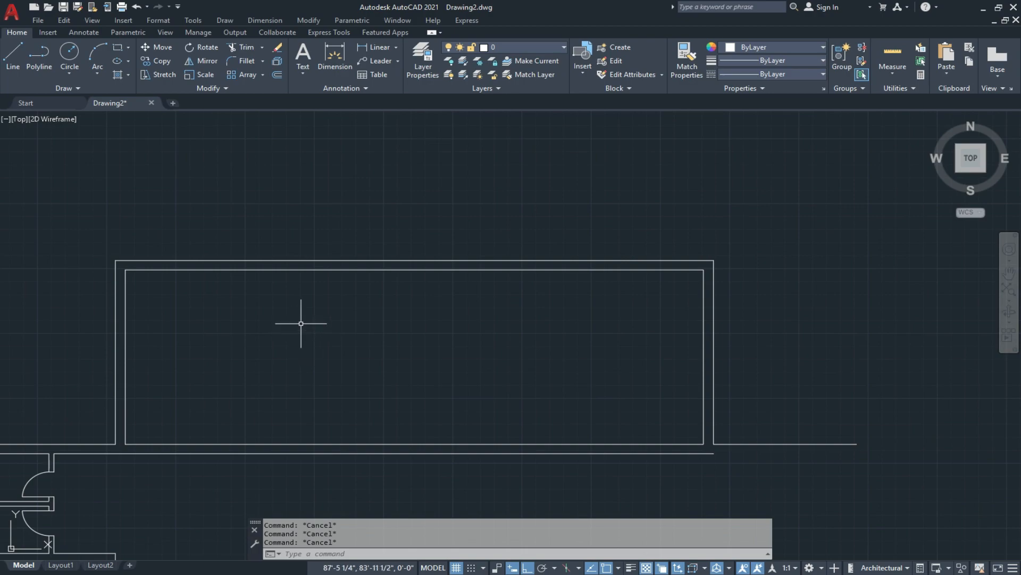
text(div)
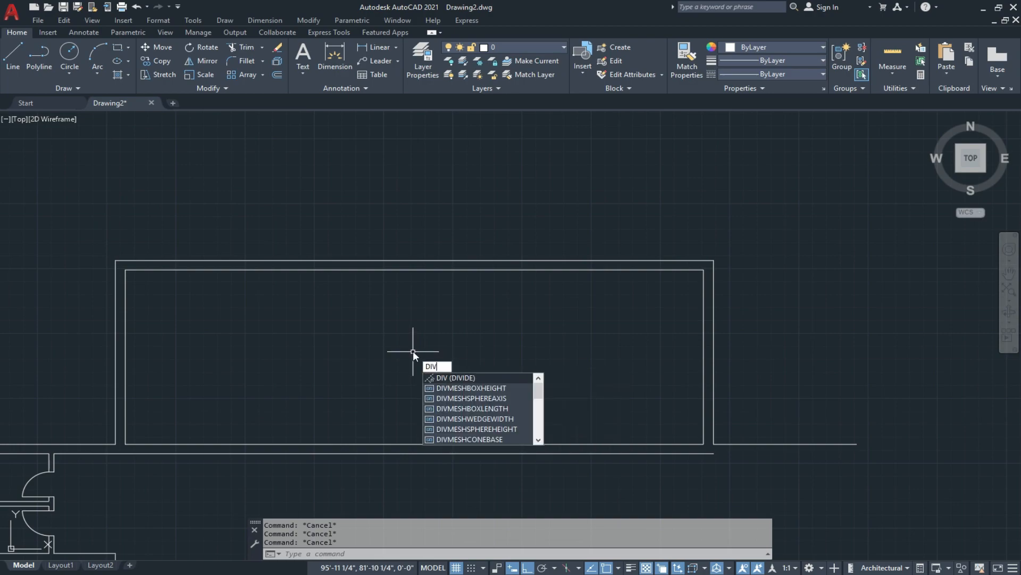
key(Return)
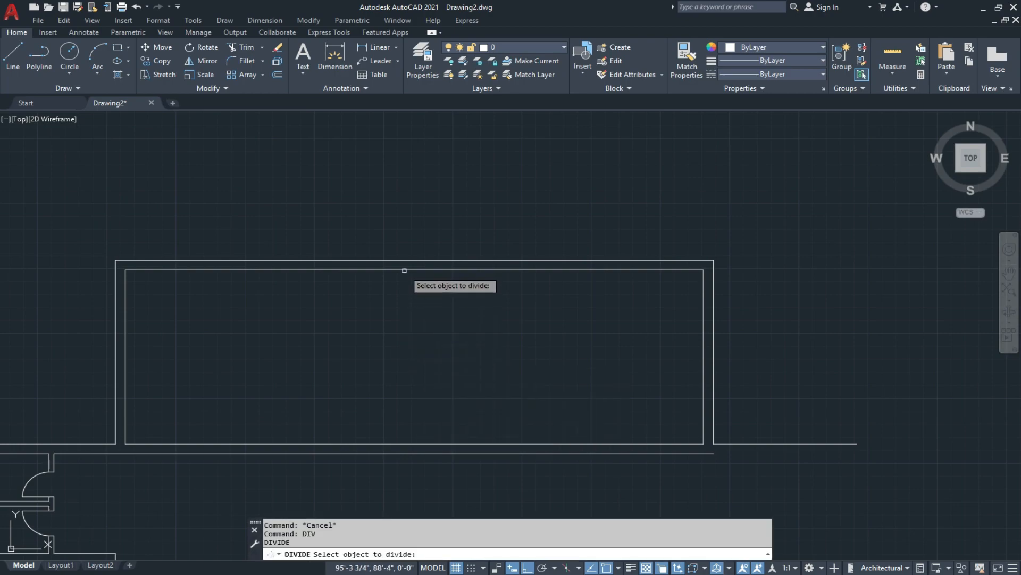
click(405, 271)
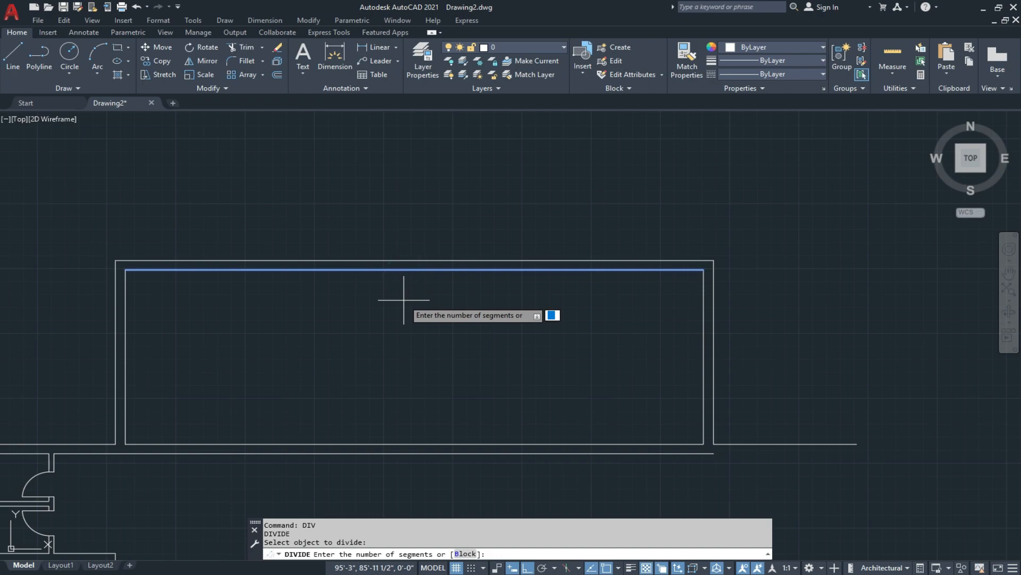
key(Return)
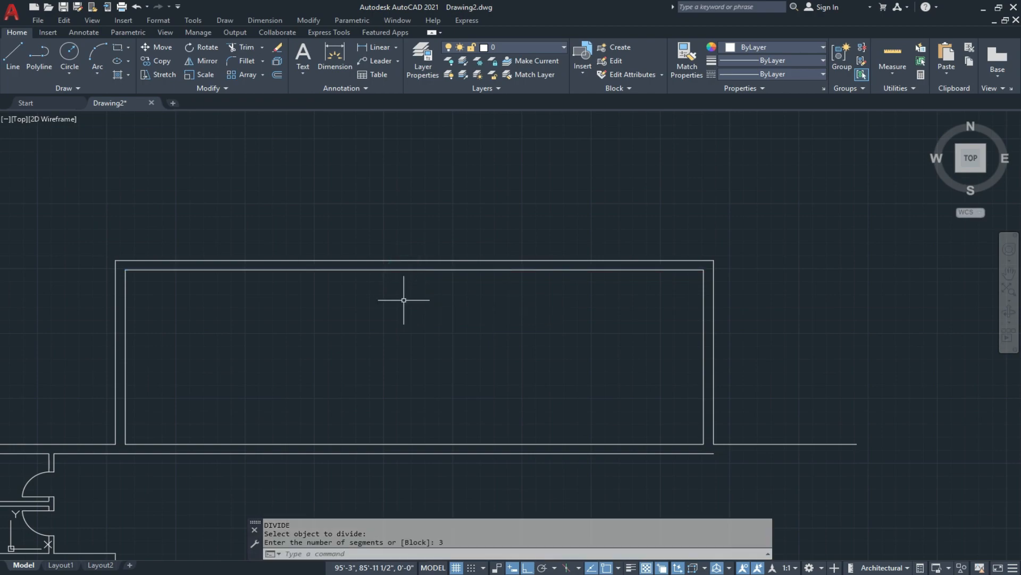
Step: Set the point style to the plus-shaped marker with a size of 5% relative to the screen
text(ptyp)
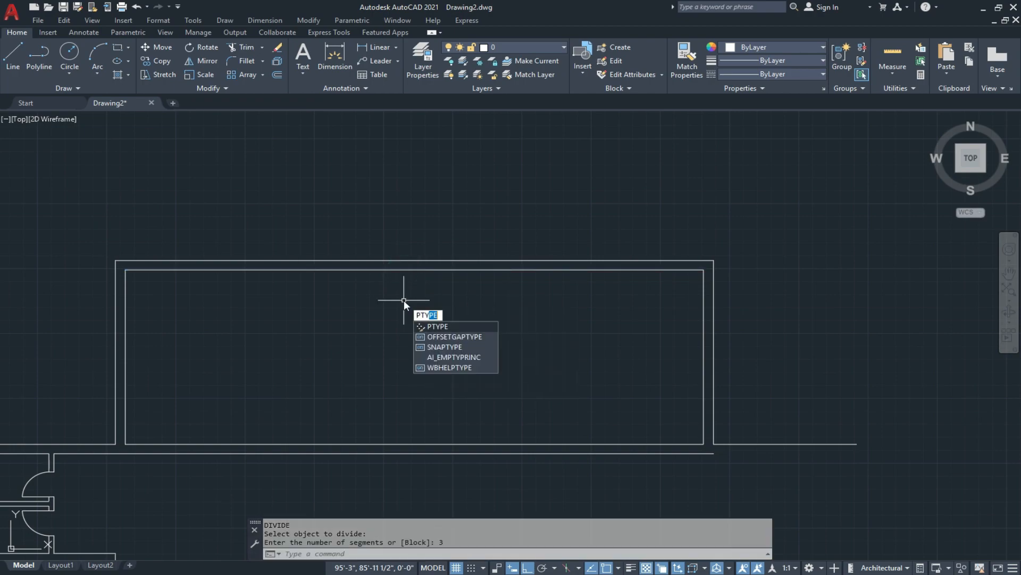
key(Return)
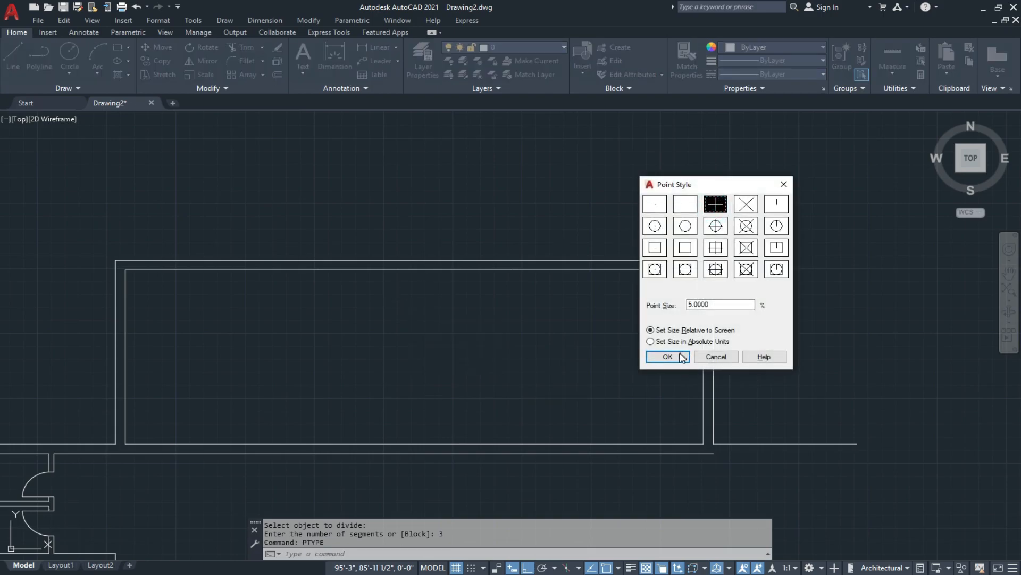
click(676, 357)
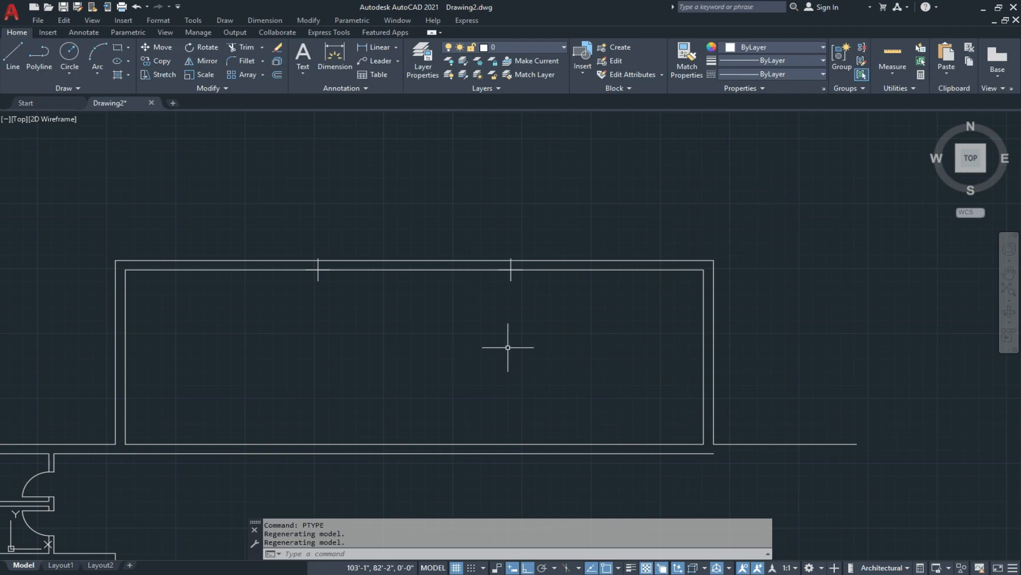
Step: Draw vertical lines from both division points down to the upper block's inner bottom wall line
text(l)
key(Return)
click(511, 269)
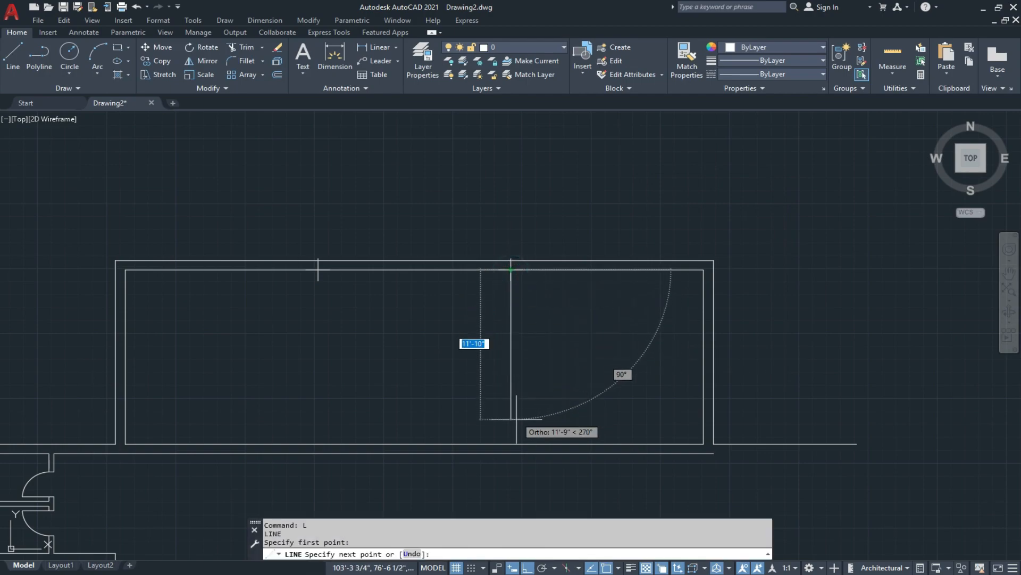
click(512, 445)
key(Return)
key(Return)
click(318, 269)
click(315, 444)
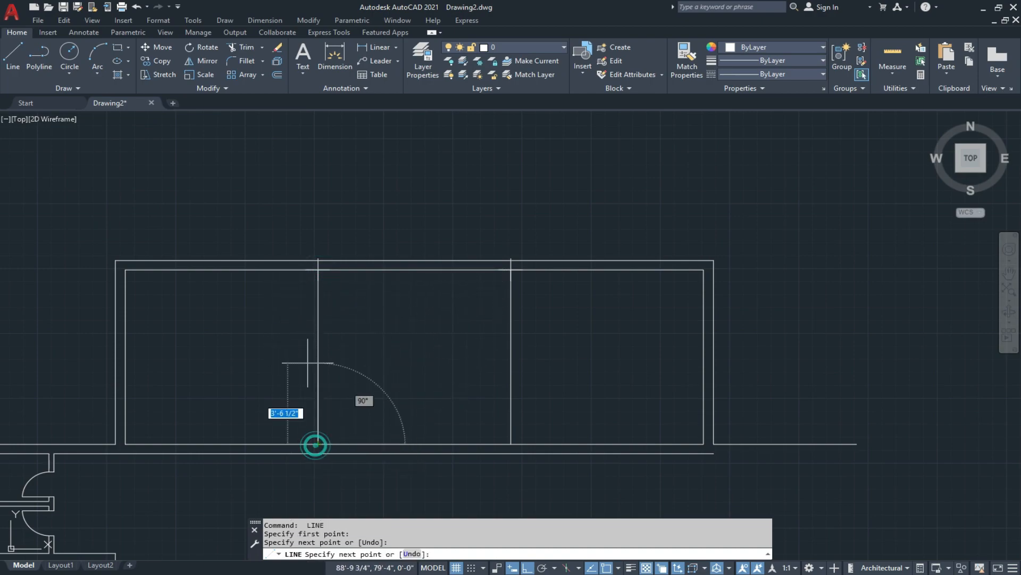
key(Escape)
Step: Erase the two division point markers on the upper block's inner top wall line
click(276, 194)
click(557, 304)
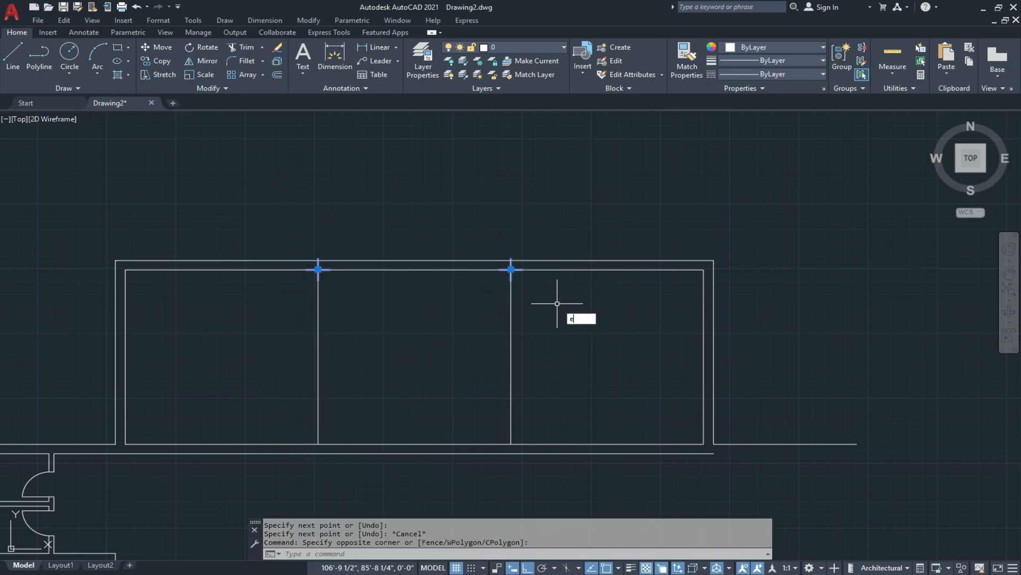
scroll(552, 298, down, 3)
scroll(481, 265, up, 3)
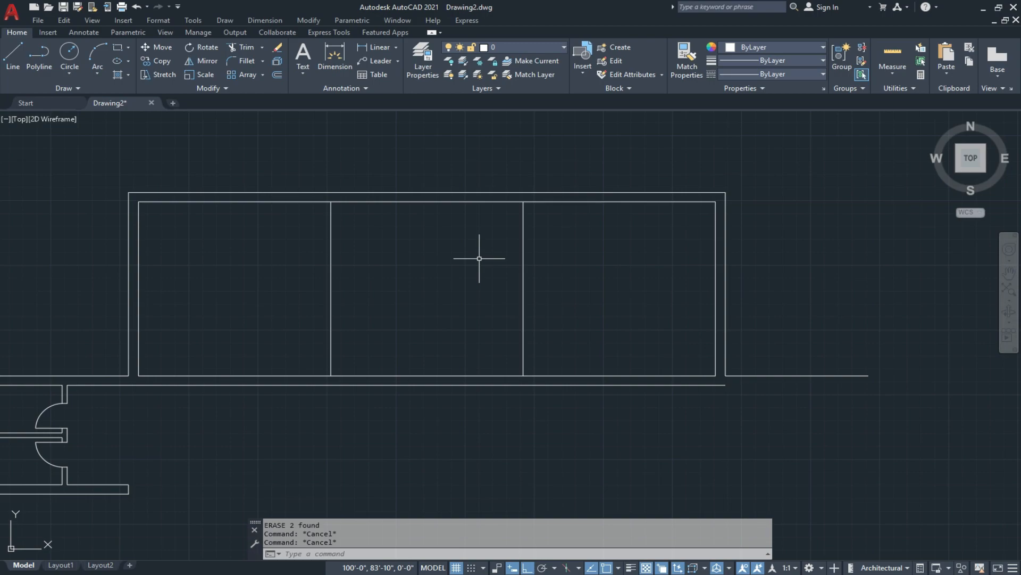
Step: Offset both vertical division lines 4.5" to each side to form the upper block's partition walls
text(o)
key(Return)
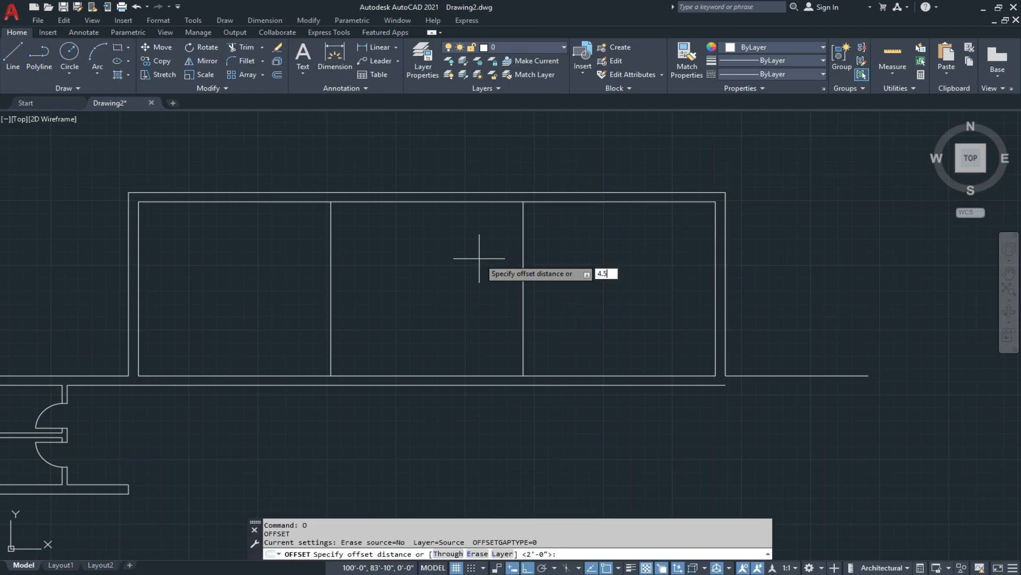
key(Return)
click(523, 255)
click(544, 255)
click(521, 259)
click(464, 261)
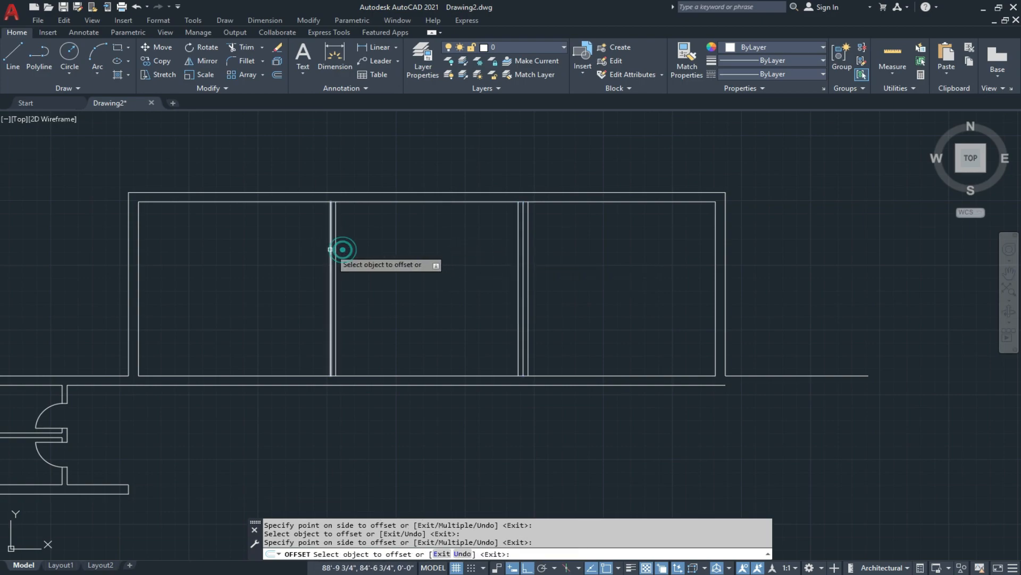
key(Escape)
Step: Erase the two original centre lines between the offset partition lines
click(331, 249)
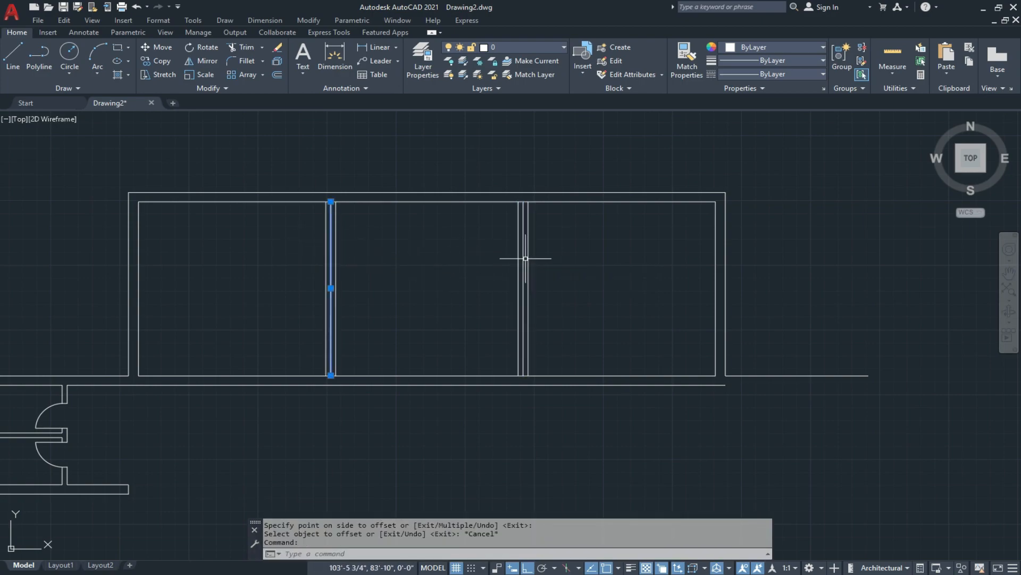
key(Escape)
key(Escape)
Step: Trim the upper block's wall lines at the partition ends and outer wall junctions to open the wall connections
scroll(362, 272, up, 2)
key(Return)
click(297, 251)
scroll(554, 266, down, 2)
middle_drag(496, 331, 487, 251)
scroll(438, 316, up, 2)
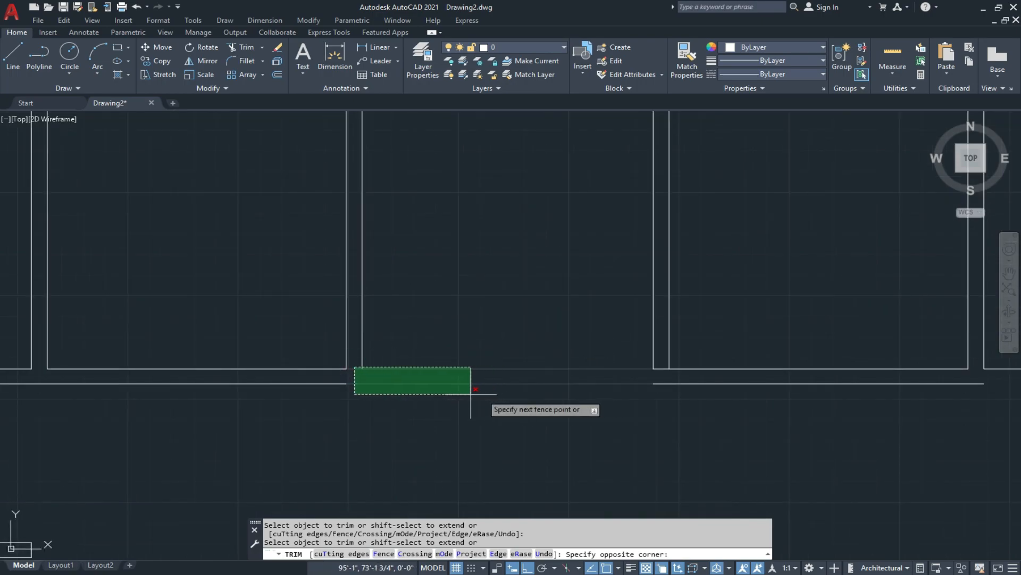
click(364, 372)
click(661, 368)
scroll(584, 361, down, 2)
scroll(453, 319, up, 2)
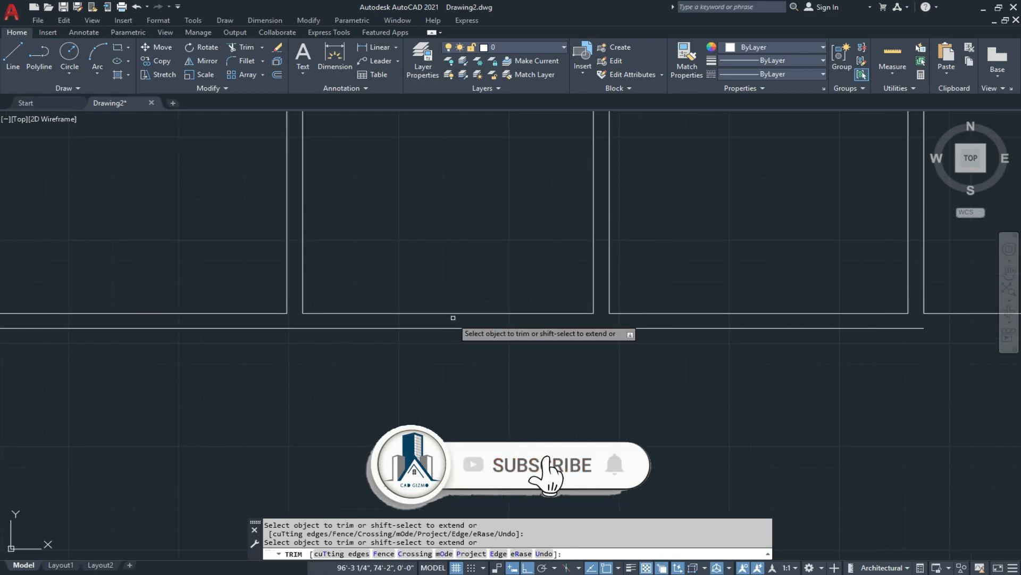
key(Escape)
Step: Draw a vertical outer wall line downward from the right end of the horizontal line beside the upper block
middle_drag(529, 335, 447, 361)
scroll(447, 360, down, 2)
mouse_move(531, 383)
middle_down()
mouse_move(527, 341)
mouse_move(470, 346)
middle_up()
scroll(563, 349, down, 2)
middle_drag(596, 361, 587, 326)
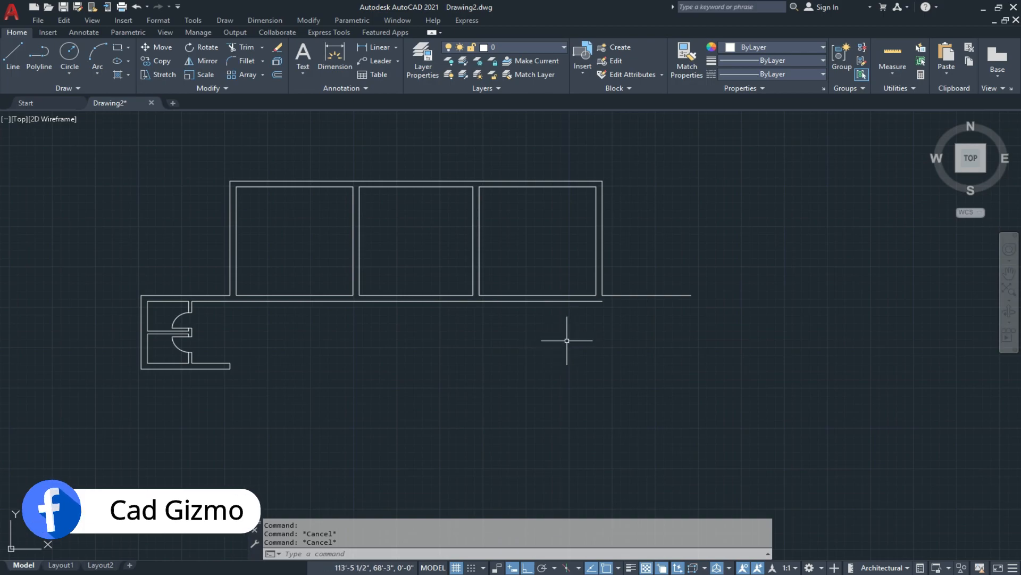
text(L)
key(Return)
click(691, 294)
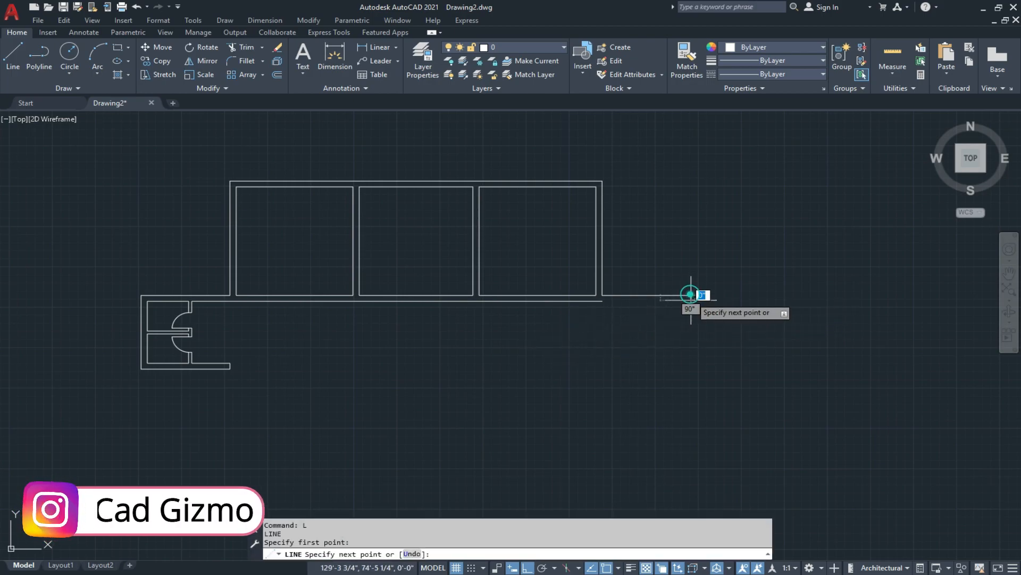
click(691, 375)
key(Escape)
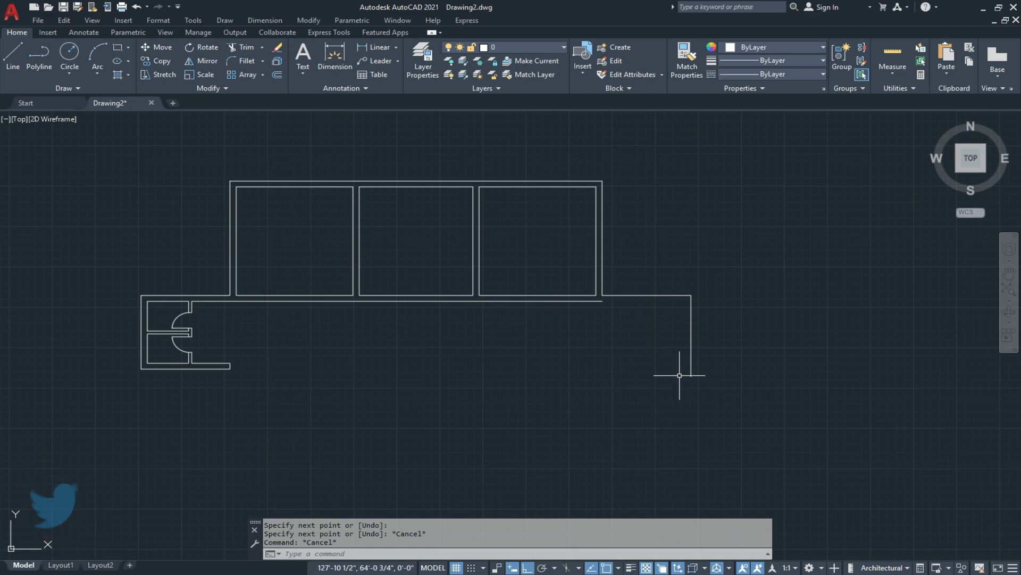
Step: Offset the new right outer wall line 9" inward
text(o)
key(Return)
text(9)
key(Return)
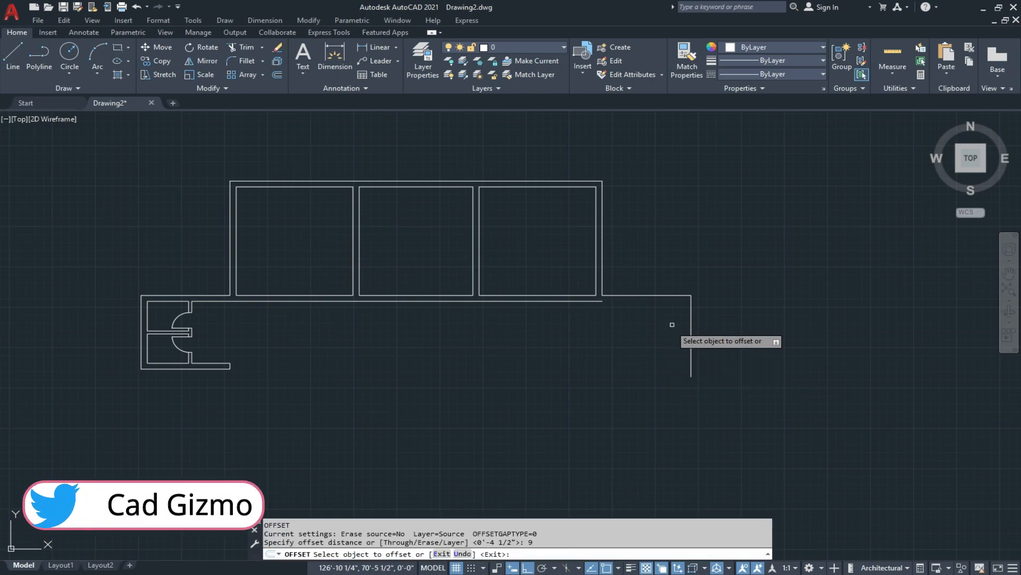
click(691, 333)
click(658, 320)
key(Escape)
Step: Fillet the long lower horizontal wall line with the right wall's inner line to close the inner corner
text(f)
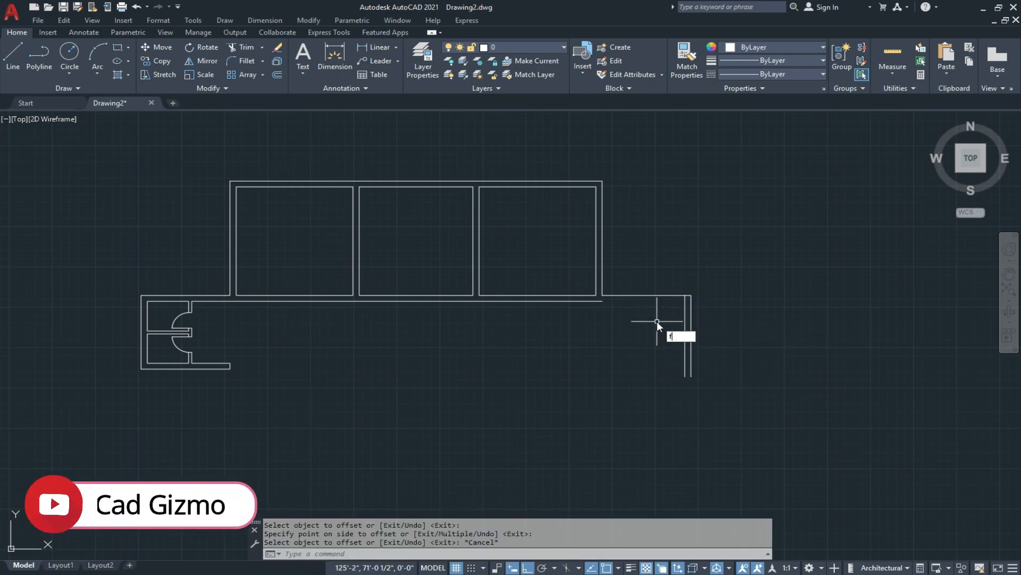
key(Return)
click(597, 301)
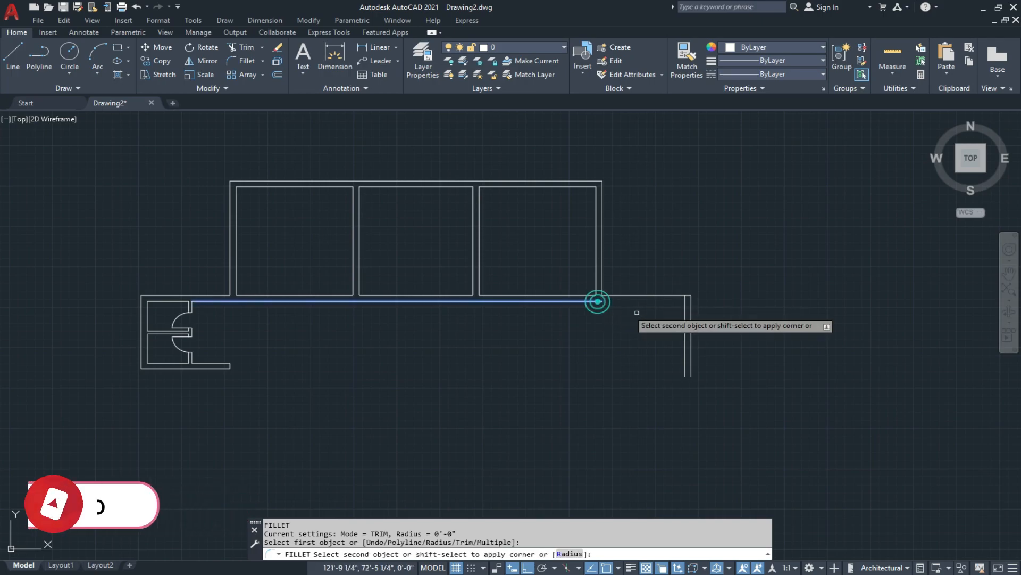
click(686, 319)
key(Escape)
middle_drag(566, 338, 567, 375)
key(Escape)
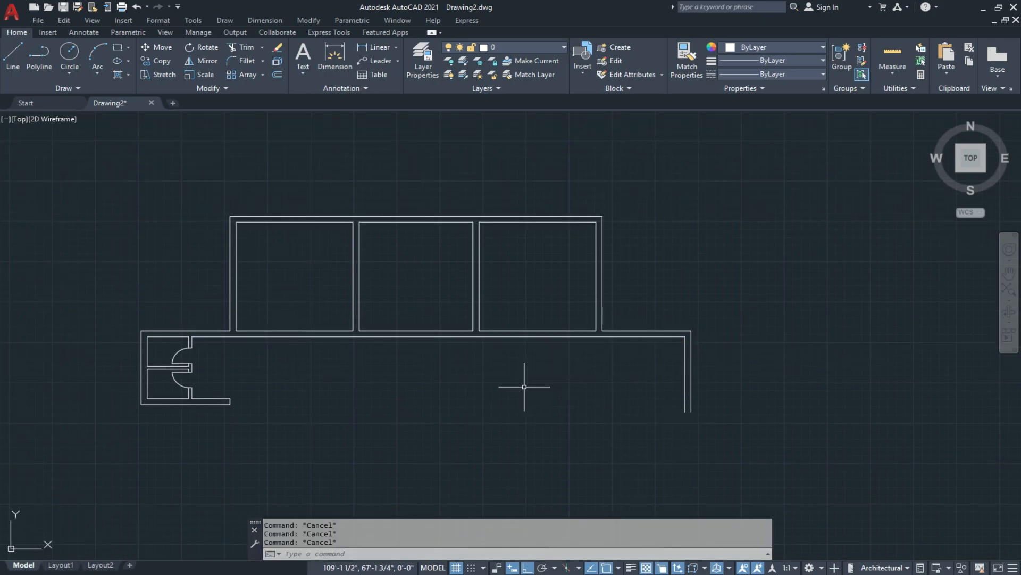
Step: Draw a horizontal line from the lower-left room's bottom wall end across to the right outer wall line
text(l)
key(Return)
click(230, 404)
click(690, 404)
key(Escape)
Step: Offset the new bottom wall line 9" upward to give the bottom wall its thickness
scroll(701, 404, up, 5)
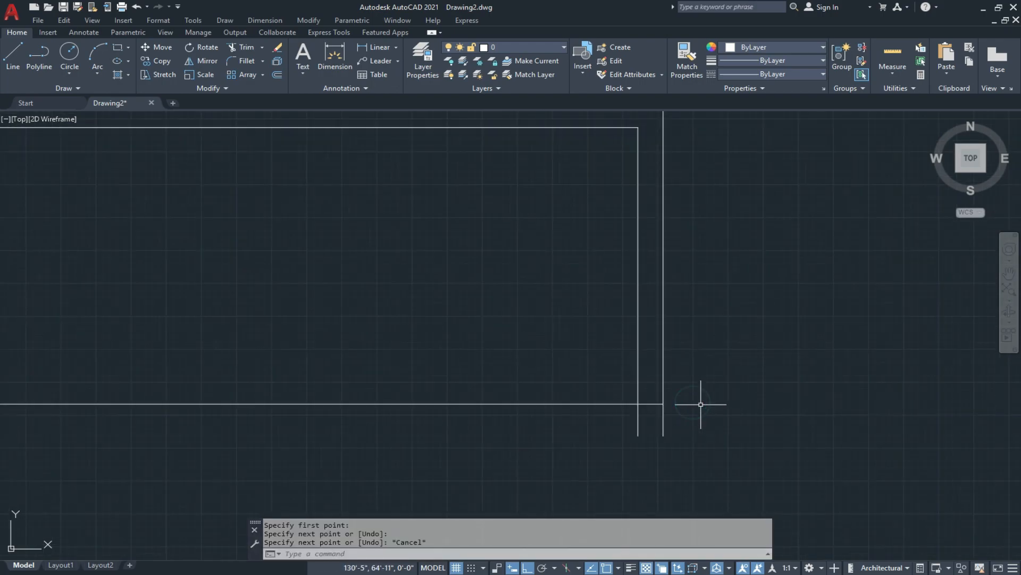
key(Return)
key(Return)
click(620, 403)
click(597, 367)
key(Escape)
key(Escape)
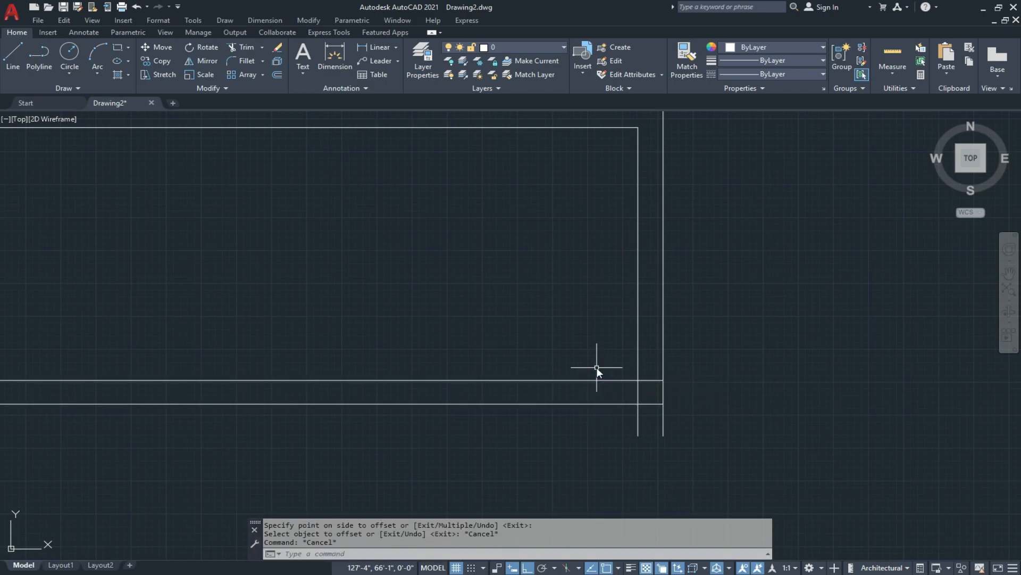
Step: Fillet the inner and outer wall line pairs at the lower-right corner using the Multiple option
text(f)
key(Return)
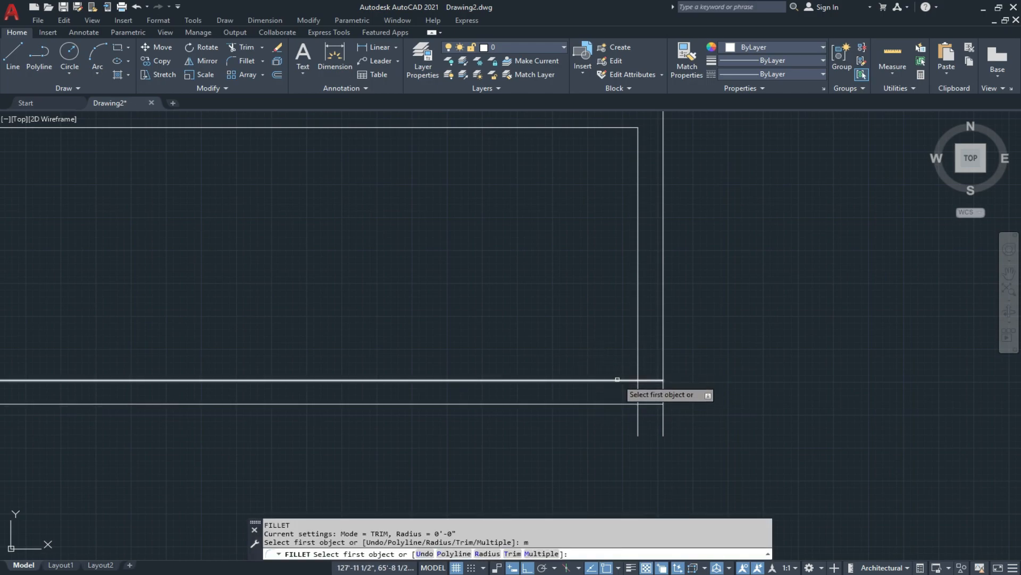
click(615, 380)
click(637, 354)
click(640, 404)
click(663, 381)
scroll(707, 404, down, 5)
key(Escape)
Step: Draw a short vertical line across the bottom wall at the midpoint of the upper block's middle room
middle_drag(525, 360, 713, 376)
middle_drag(579, 360, 580, 386)
key(Escape)
scroll(441, 331, up, 2)
key(Escape)
scroll(451, 317, up, 2)
key(Escape)
text(L)
key(Return)
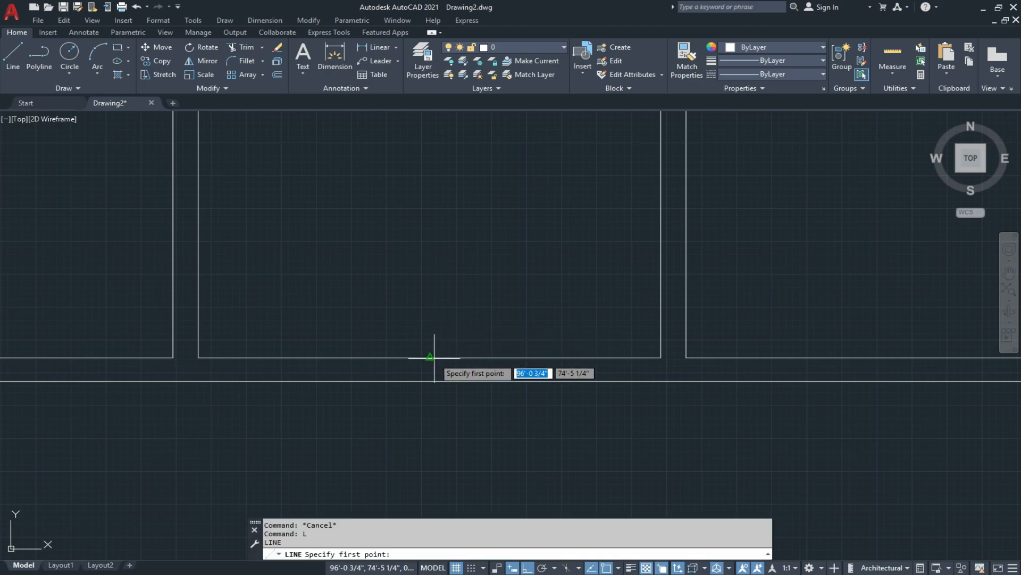
click(430, 381)
key(Escape)
key(Escape)
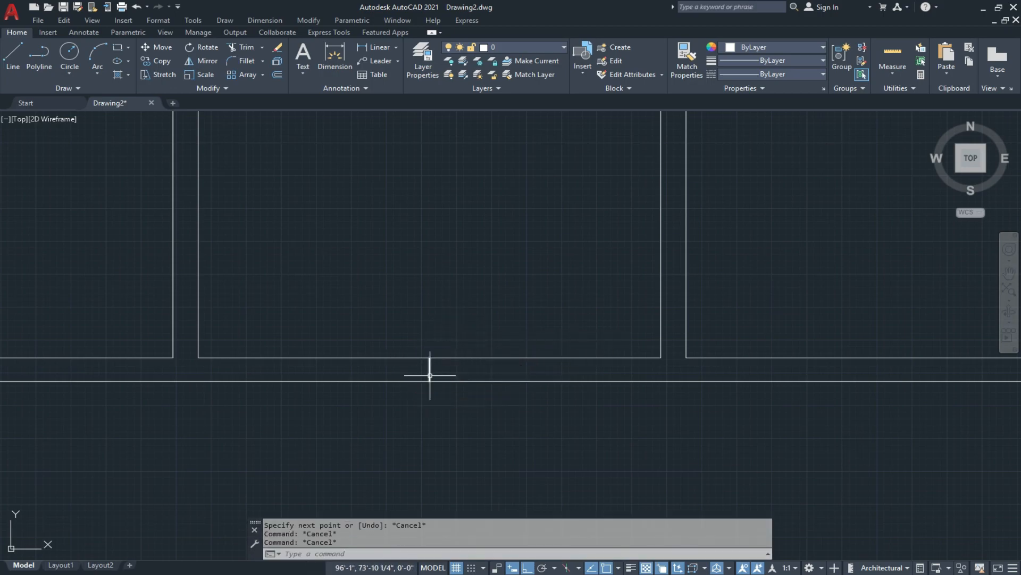
Step: Offset the short midpoint line 6'3" to both sides within the middle room's bottom wall
text(o)
key(Return)
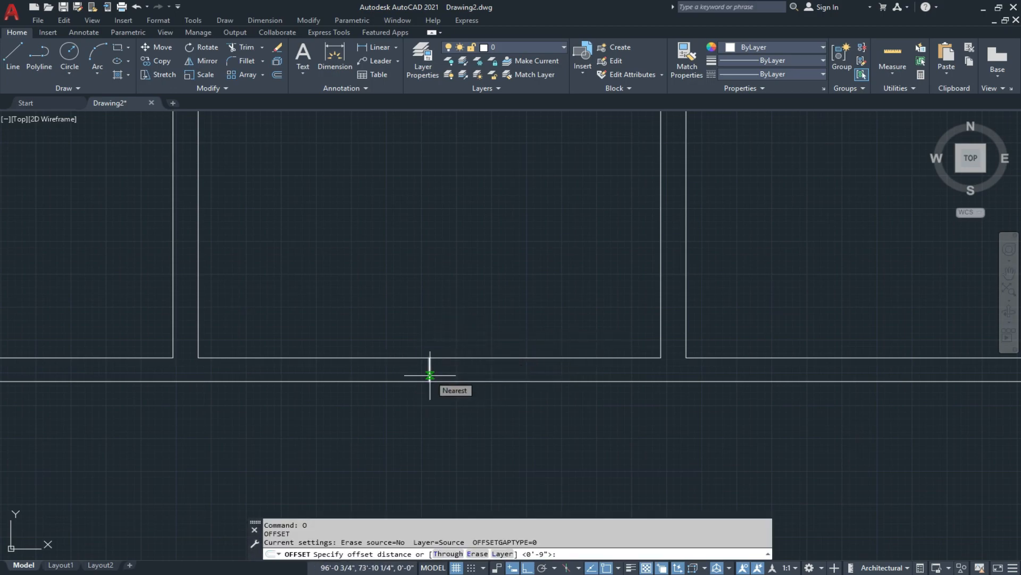
text(6'3")
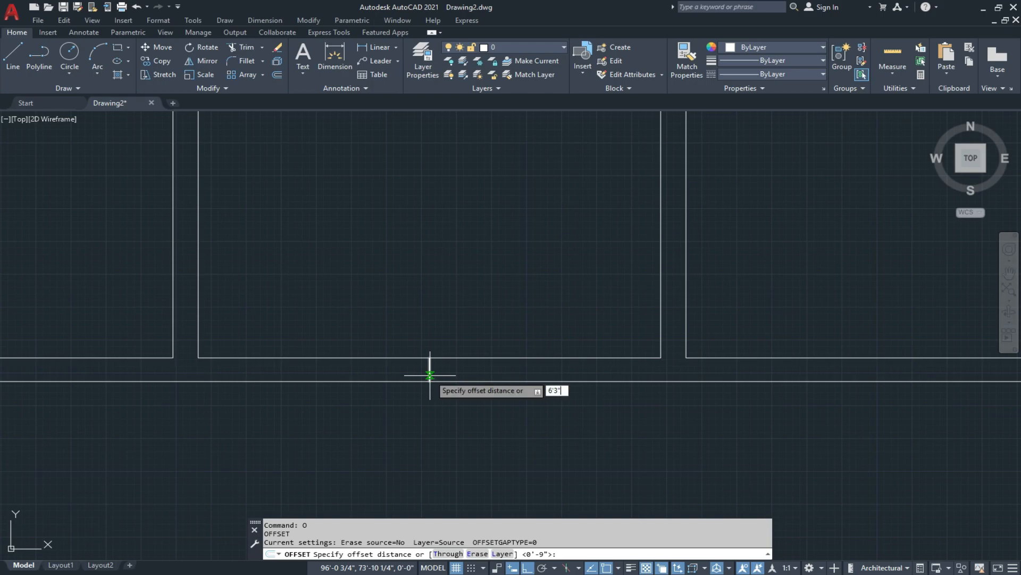
key(Return)
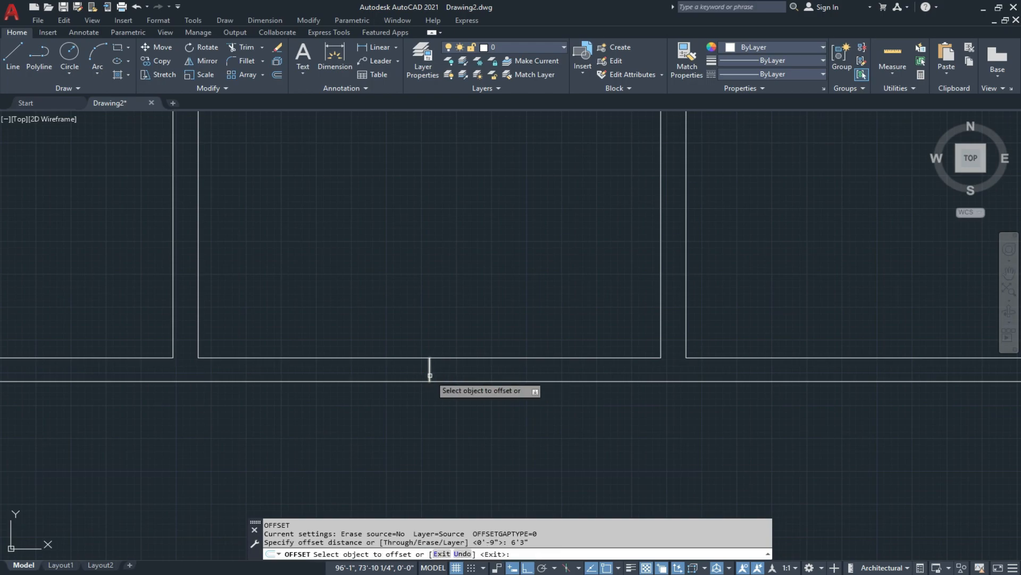
click(430, 375)
click(445, 373)
click(432, 370)
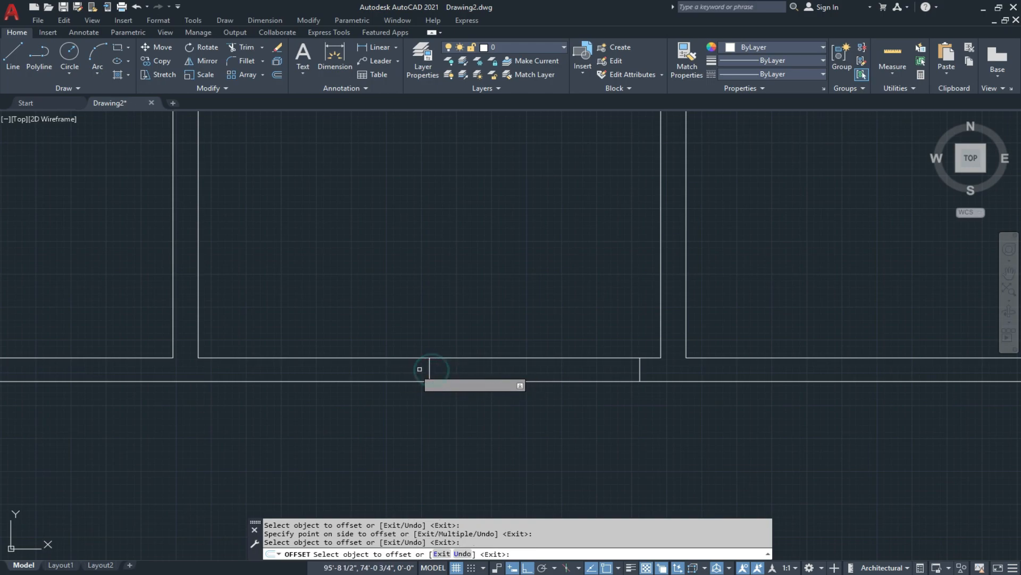
key(Escape)
key(Escape)
Step: Draw a short vertical line across the bottom wall at the midpoint of the upper block's left room
scroll(365, 388, down, 2)
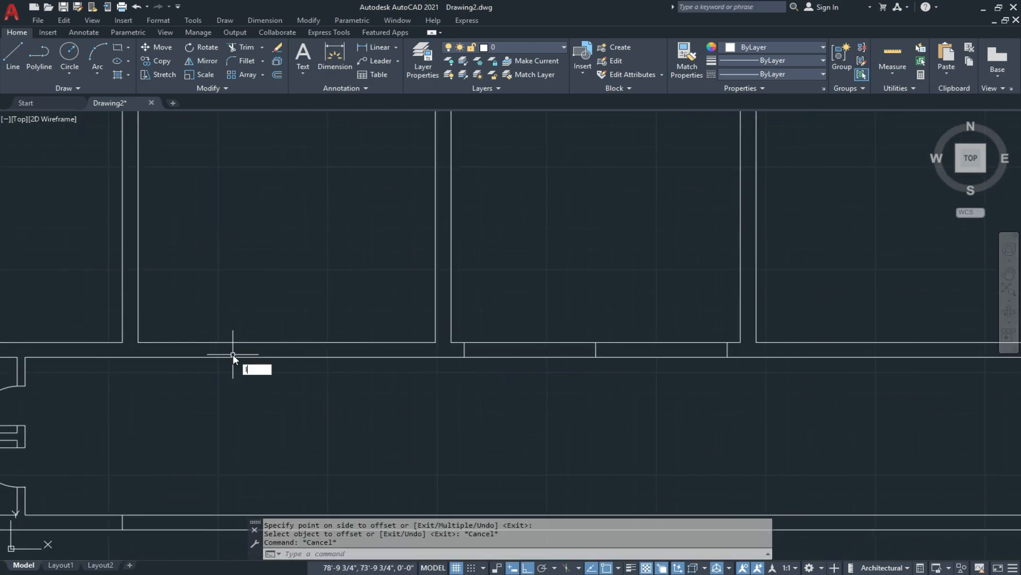
text(L)
key(Return)
click(286, 342)
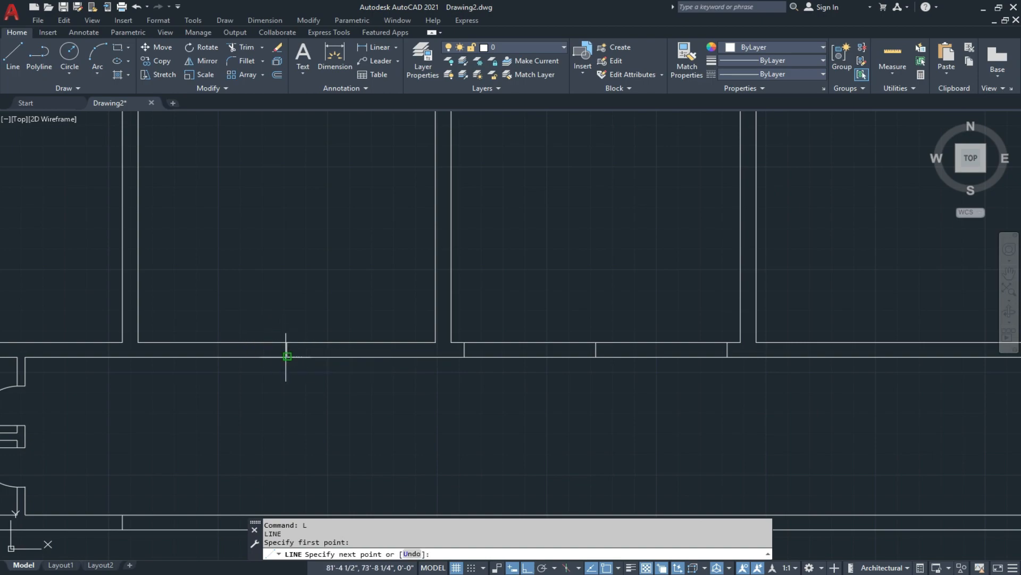
click(287, 356)
key(Escape)
Step: Offset the left room's short midpoint line 6'3" to both sides within the bottom wall
scroll(274, 346, up, 2)
text(O)
key(Return)
key(Return)
click(305, 349)
click(324, 348)
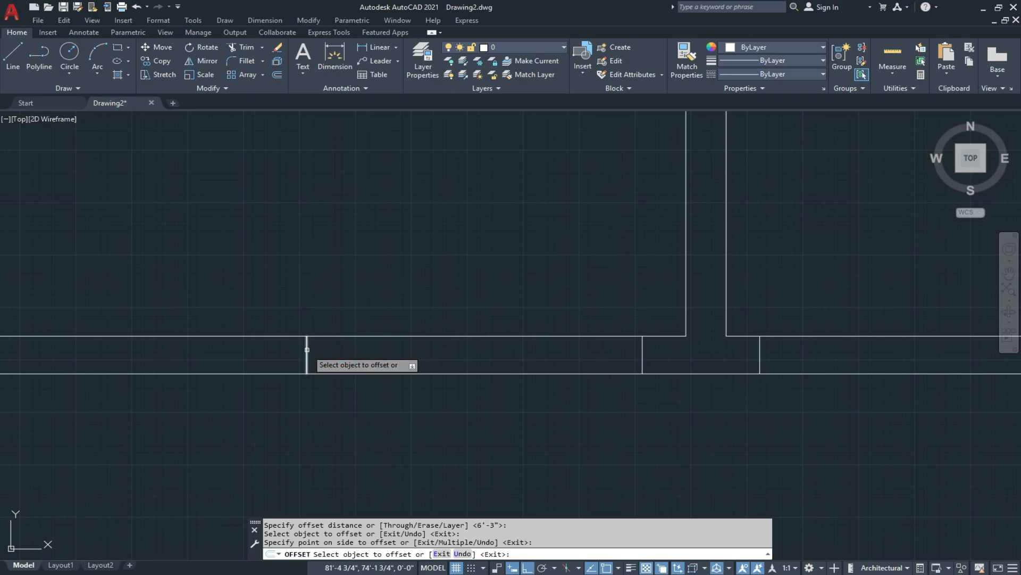
scroll(298, 372, down, 5)
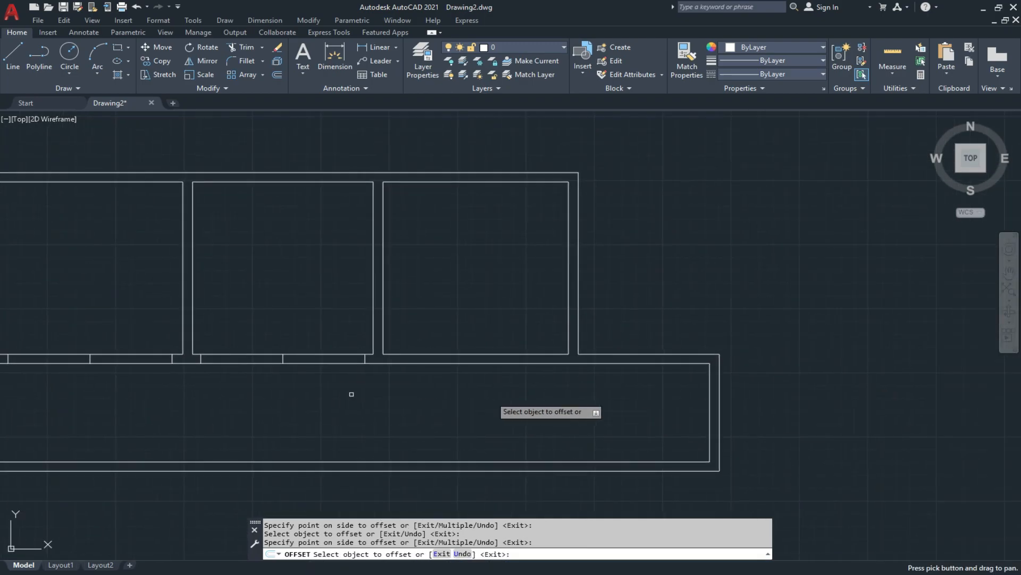
scroll(502, 369, up, 3)
key(Escape)
Step: Draw a short vertical line across the bottom wall at the midpoint of the upper block's right room
text(L)
key(Return)
scroll(452, 346, down, 2)
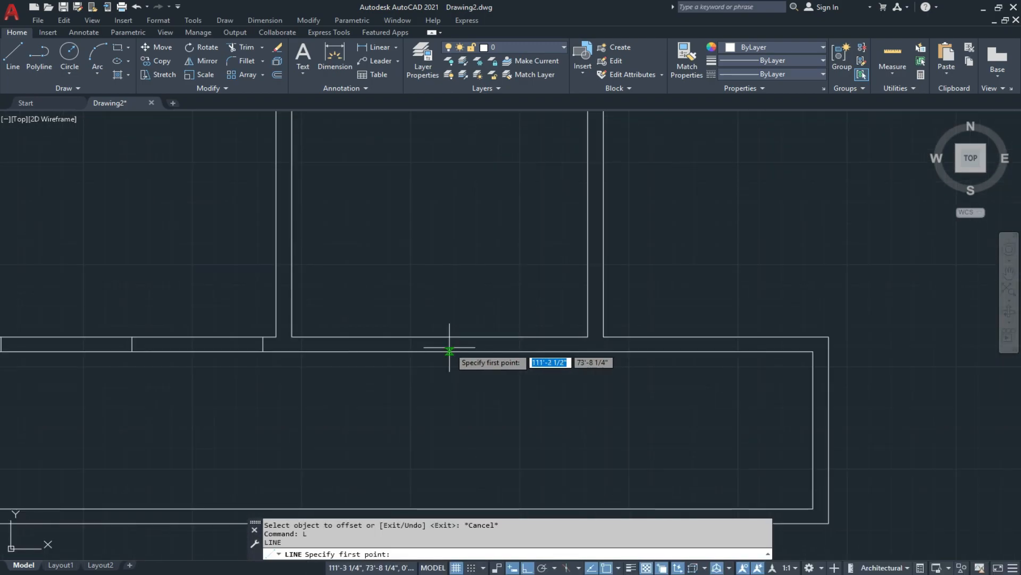
click(428, 374)
click(428, 389)
key(Escape)
Step: Offset the right room's short midpoint line 6'3" to both sides within the bottom wall
scroll(430, 382, up, 3)
text(O)
key(Return)
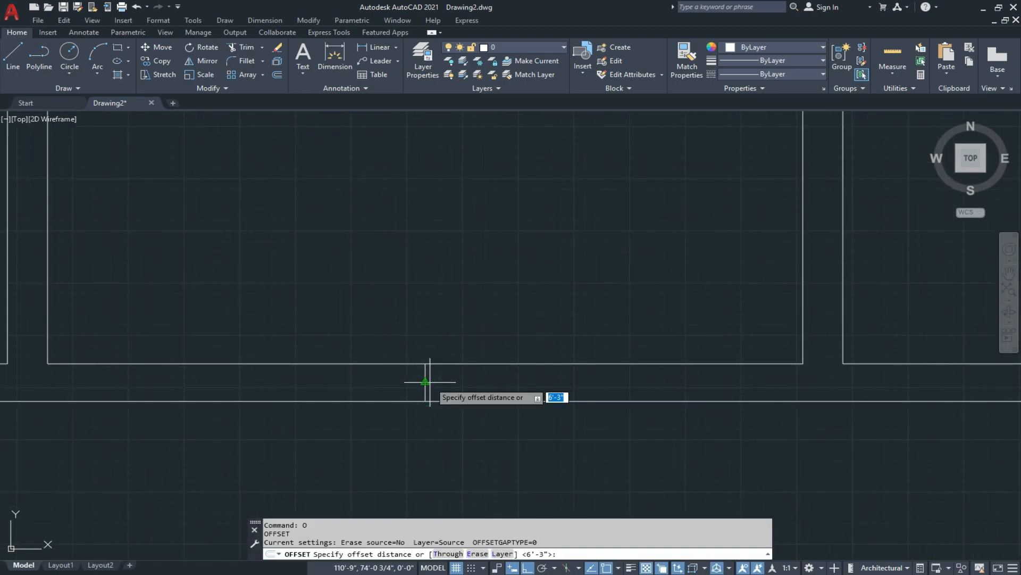
key(Return)
click(425, 381)
click(454, 381)
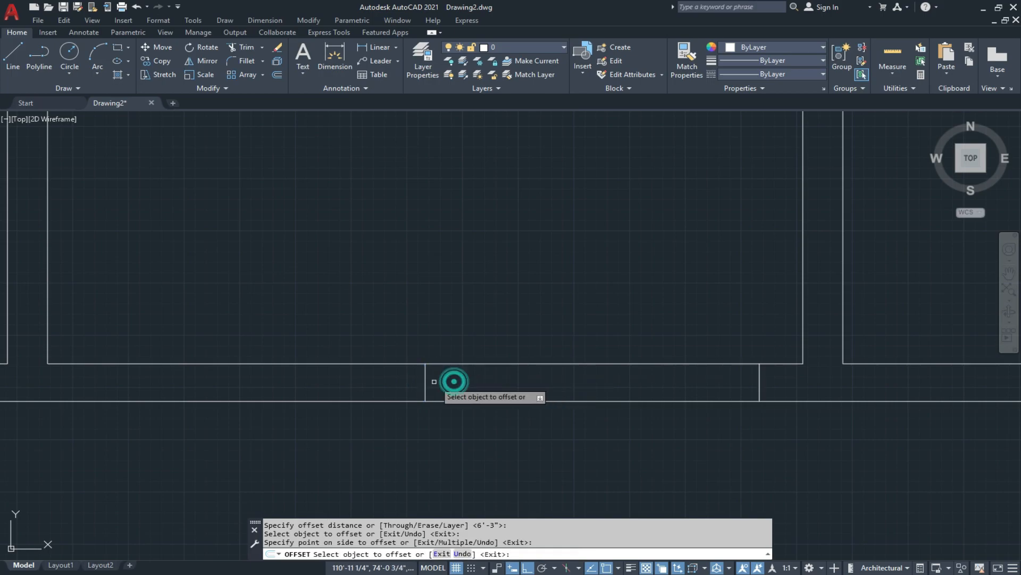
click(425, 379)
click(376, 381)
key(Escape)
key(Escape)
scroll(433, 407, down, 2)
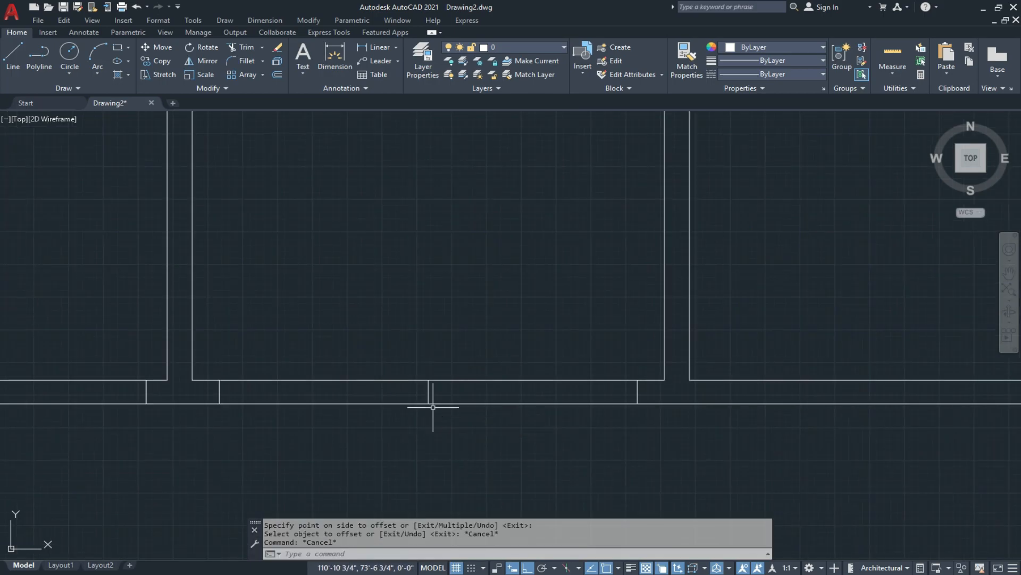
Step: Trim the wall lines between the offset jamb lines to open the bottom walls of all three upper rooms
key(Return)
click(518, 342)
click(349, 417)
scroll(349, 417, down, 2)
click(426, 353)
click(389, 388)
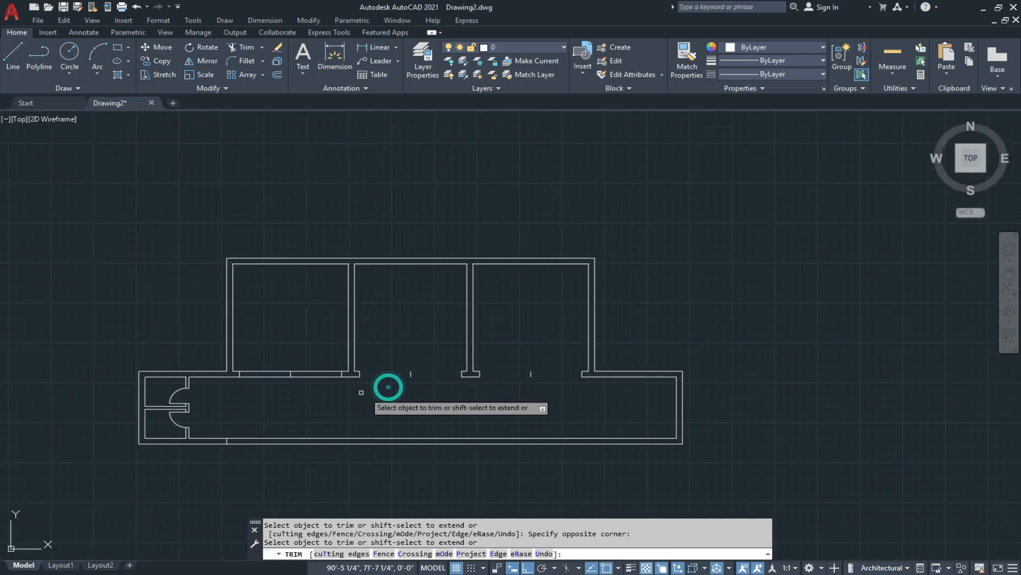
click(316, 354)
click(278, 399)
key(Escape)
Step: Erase the three short midpoint lines left in the upper rooms' wall openings
click(306, 361)
click(281, 383)
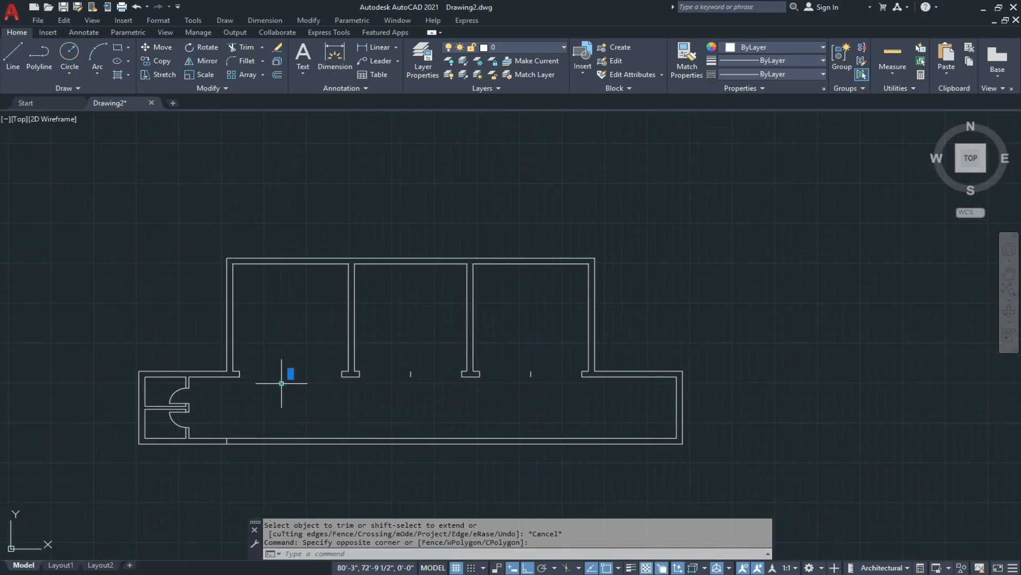
click(414, 366)
click(387, 385)
click(539, 364)
click(504, 394)
text(e)
key(Return)
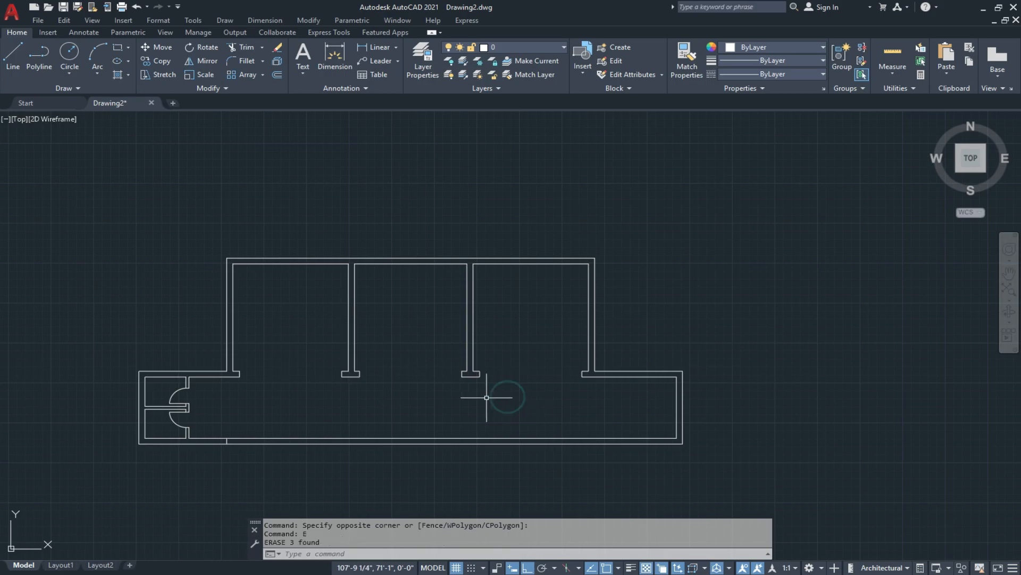
key(Escape)
Step: Draw a horizontal line across the left room's opening between the jamb midpoints
middle_drag(382, 399, 367, 424)
key(Escape)
scroll(418, 398, up, 5)
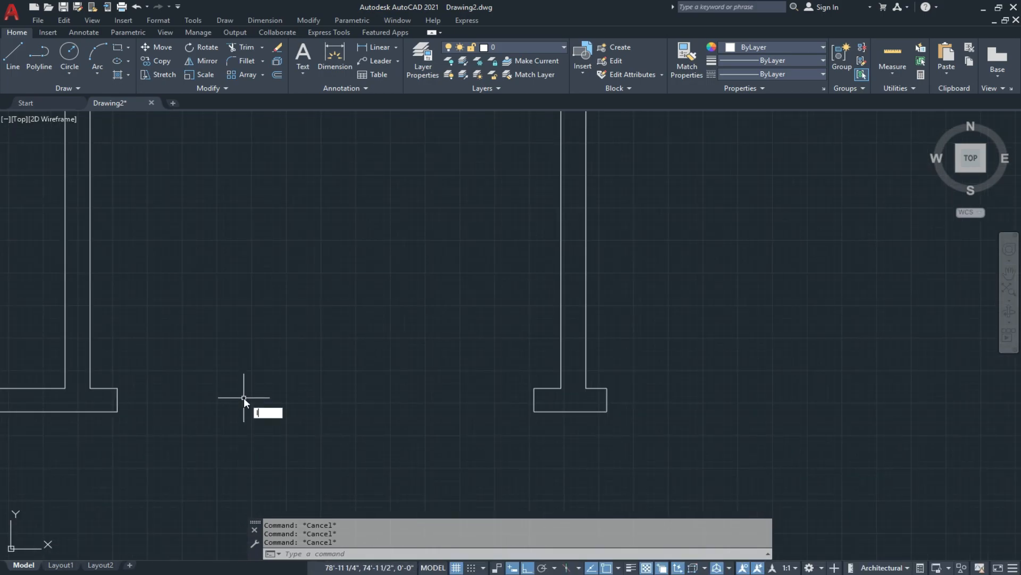
key(Return)
click(116, 399)
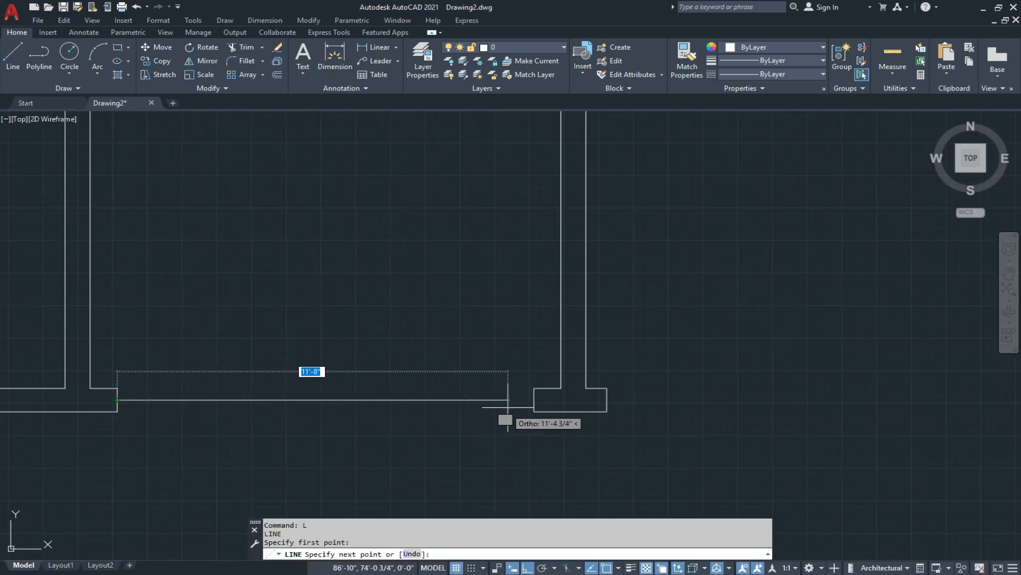
click(533, 403)
key(Escape)
Step: Offset the line across the left room's opening 1" upward and 1" downward
scroll(456, 399, up, 2)
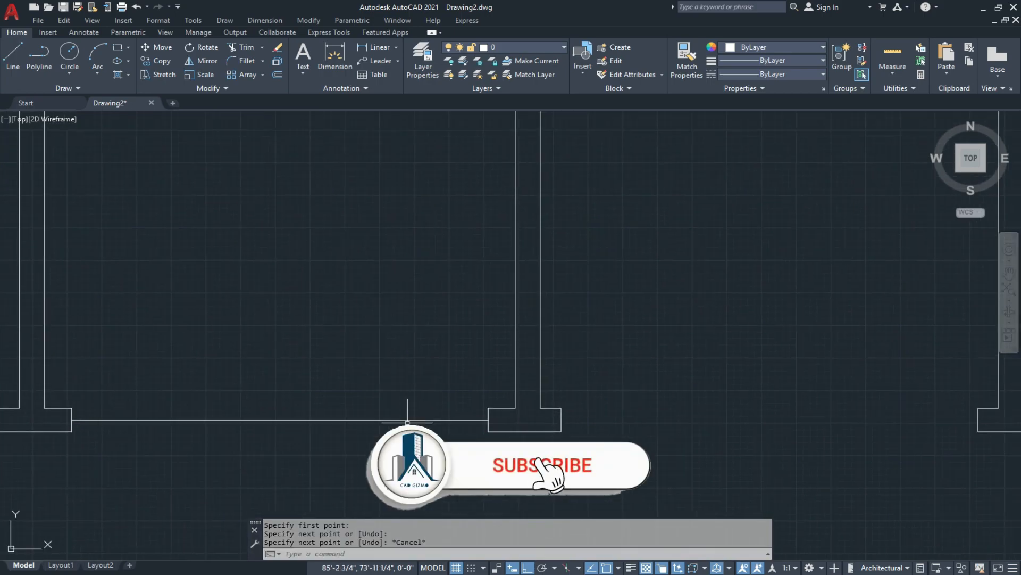
text(o)
key(Return)
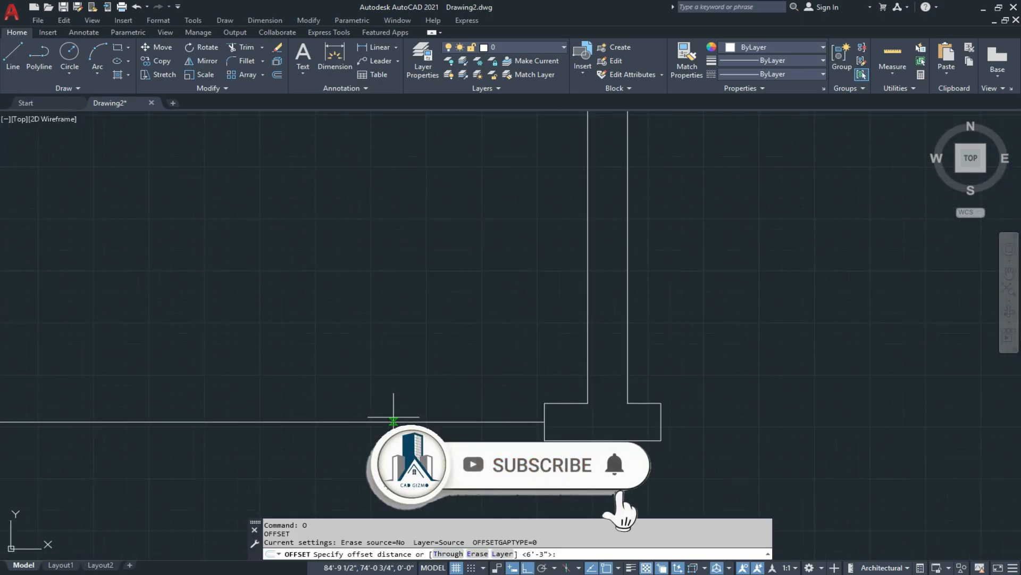
text(1)
key(Return)
click(394, 421)
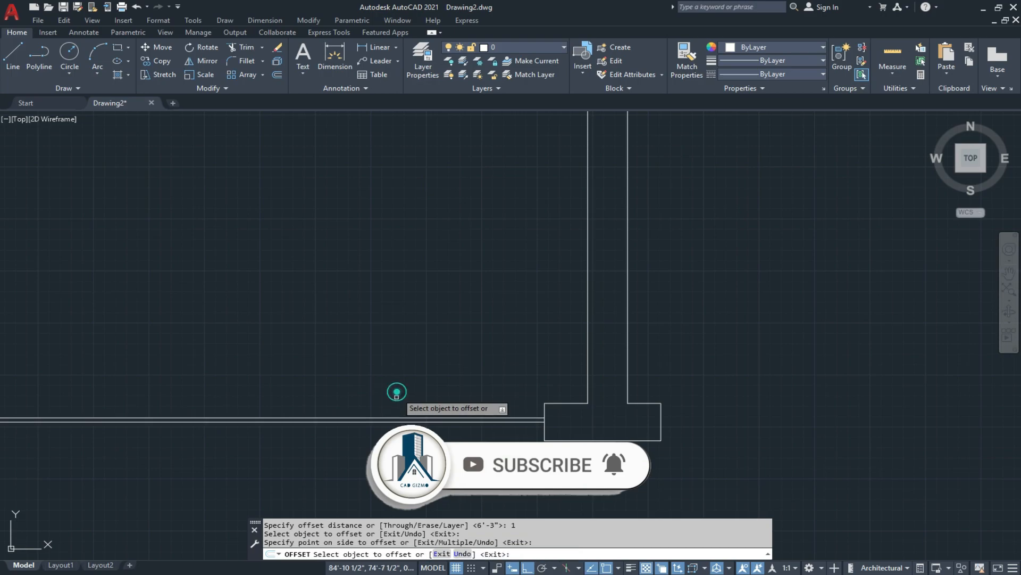
click(396, 393)
click(395, 421)
click(394, 446)
key(Escape)
Step: Erase the center line between the two offset lines in the left room's opening
scroll(389, 421, up, 2)
click(390, 422)
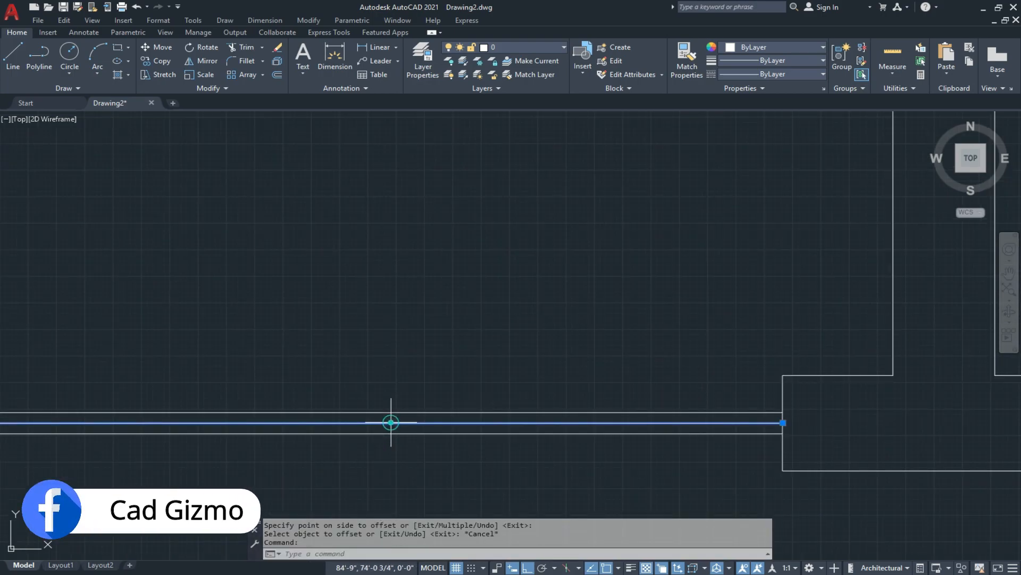
text(e)
key(Return)
scroll(411, 443, down, 2)
scroll(412, 443, down, 2)
middle_drag(411, 444, 492, 409)
key(Escape)
Step: Copy the pair of opening lines from the left room into the middle and right rooms' openings, using the wall corner as base point
click(305, 376)
click(263, 416)
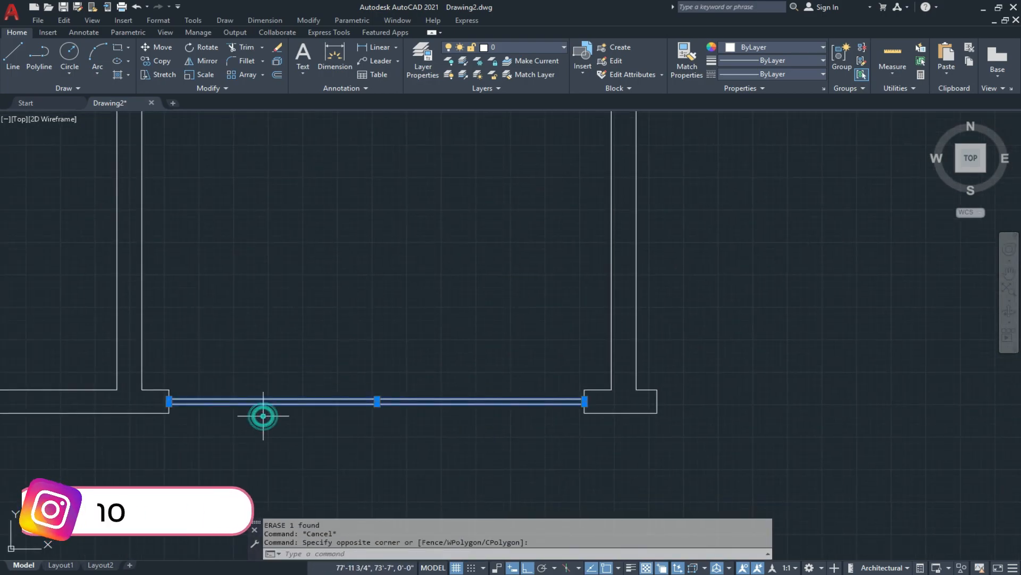
text(c)
key(Return)
click(169, 412)
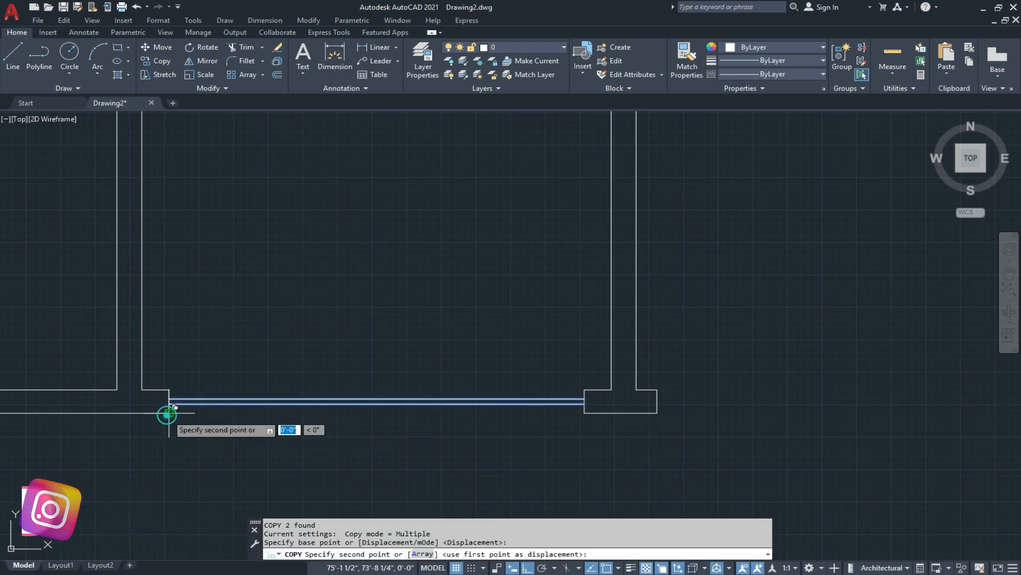
click(657, 413)
scroll(554, 426, down, 4)
middle_drag(857, 419, 728, 426)
scroll(658, 435, up, 4)
click(655, 415)
key(Escape)
scroll(632, 417, down, 6)
mouse_move(649, 437)
middle_down()
mouse_move(638, 379)
mouse_move(622, 363)
middle_up()
key(Escape)
Step: Offset the lower block's inner bottom wall line upward and its inner top wall line at the right end downward by 3.5'
scroll(634, 371, up, 3)
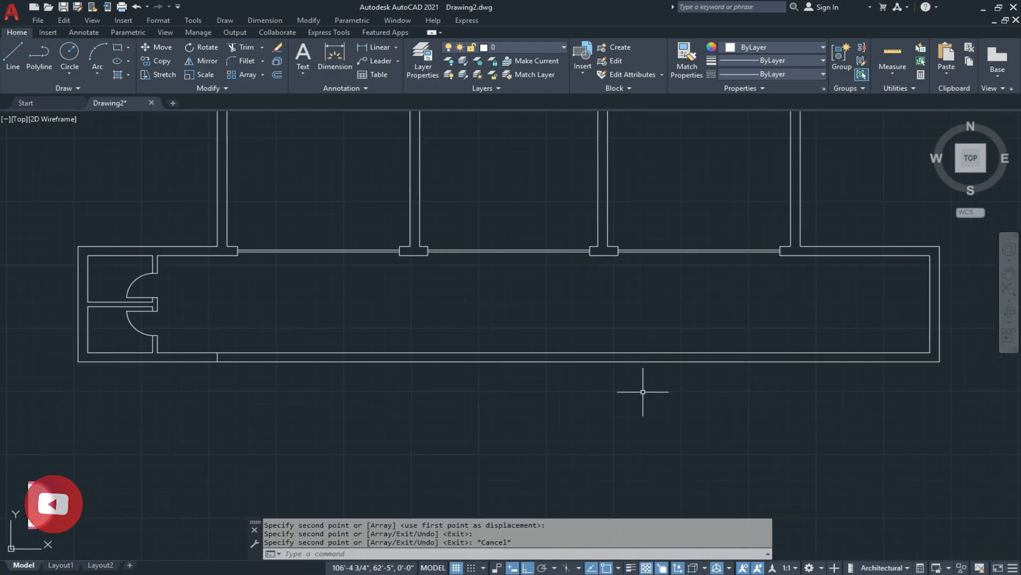
scroll(319, 383, up, 2)
scroll(312, 417, down, 3)
scroll(627, 406, up, 5)
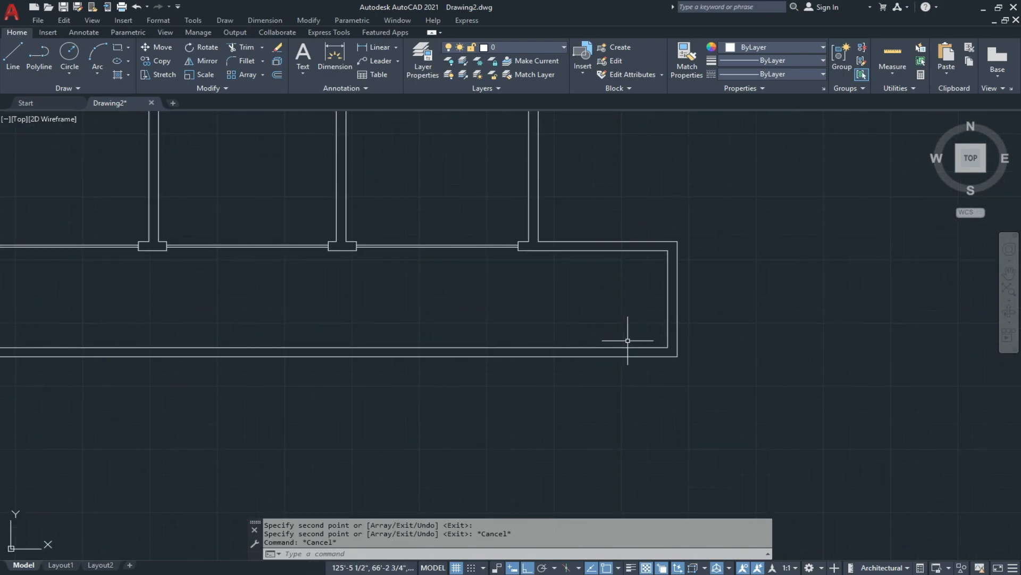
middle_drag(603, 340, 570, 364)
text(o)
key(Return)
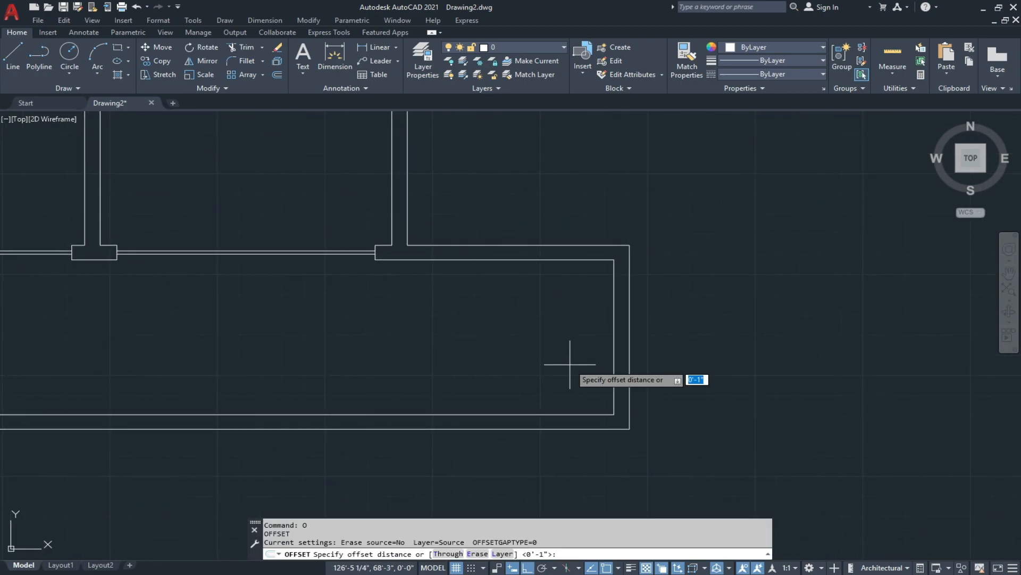
text(3.5')
key(Return)
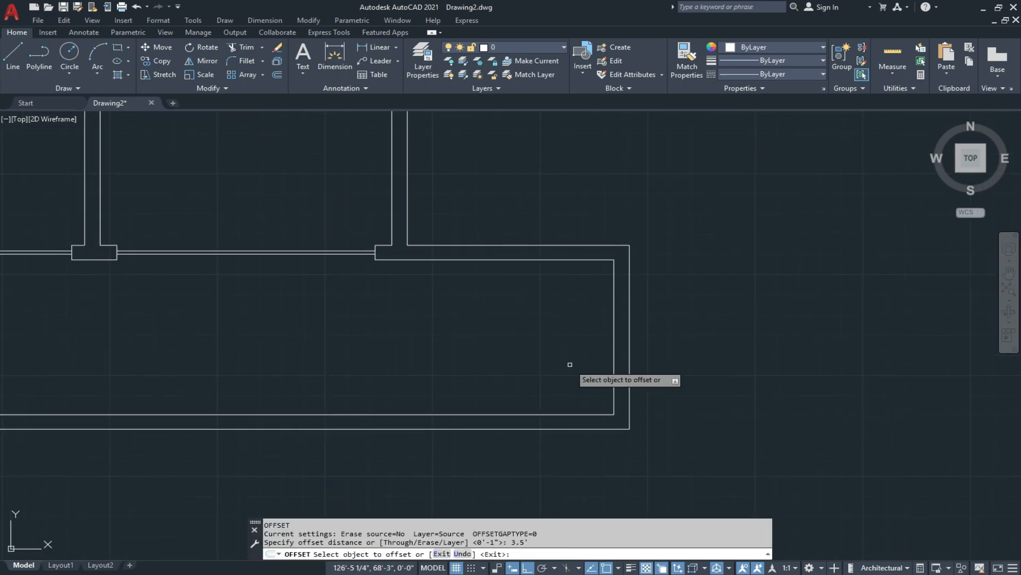
click(557, 414)
click(557, 358)
click(570, 262)
click(571, 260)
click(563, 296)
Step: Offset the inner right wall line of the lower block 3'6" to the left to mark the stair landing edge
middle_drag(582, 303, 568, 307)
click(600, 307)
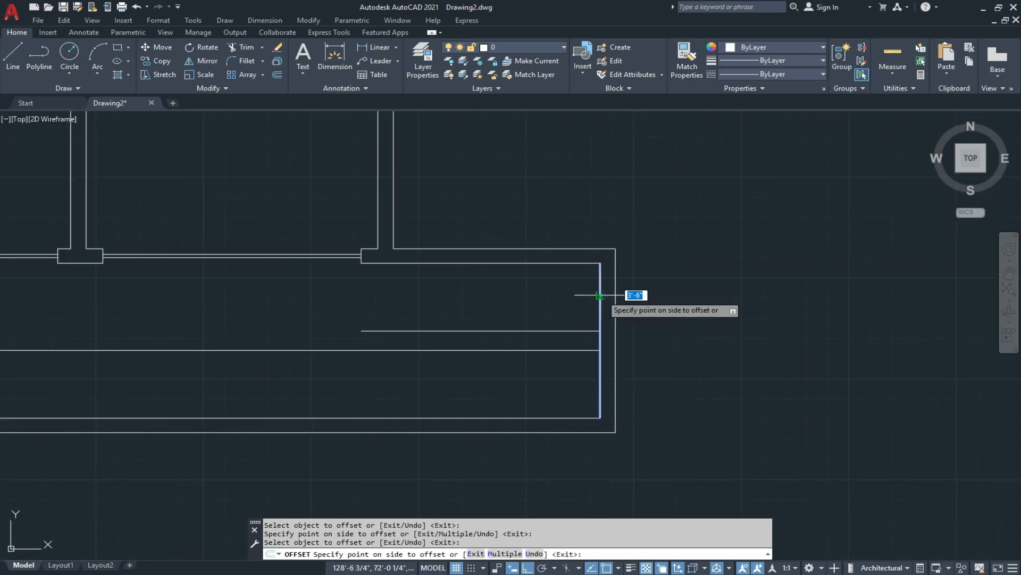
click(558, 298)
scroll(557, 316, up, 2)
key(Escape)
key(Escape)
key(Escape)
Step: Trim the two horizontal offset lines where they extend past the landing edge toward the right wall
text(t)
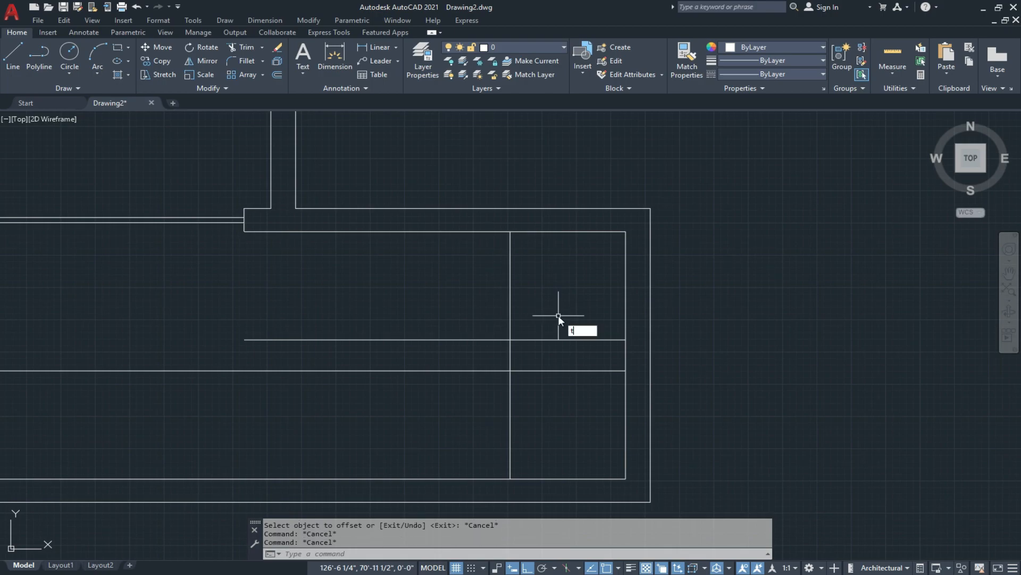
text(r)
key(Return)
key(Return)
click(570, 312)
click(550, 382)
middle_drag(535, 370, 593, 339)
key(Escape)
key(Escape)
key(Escape)
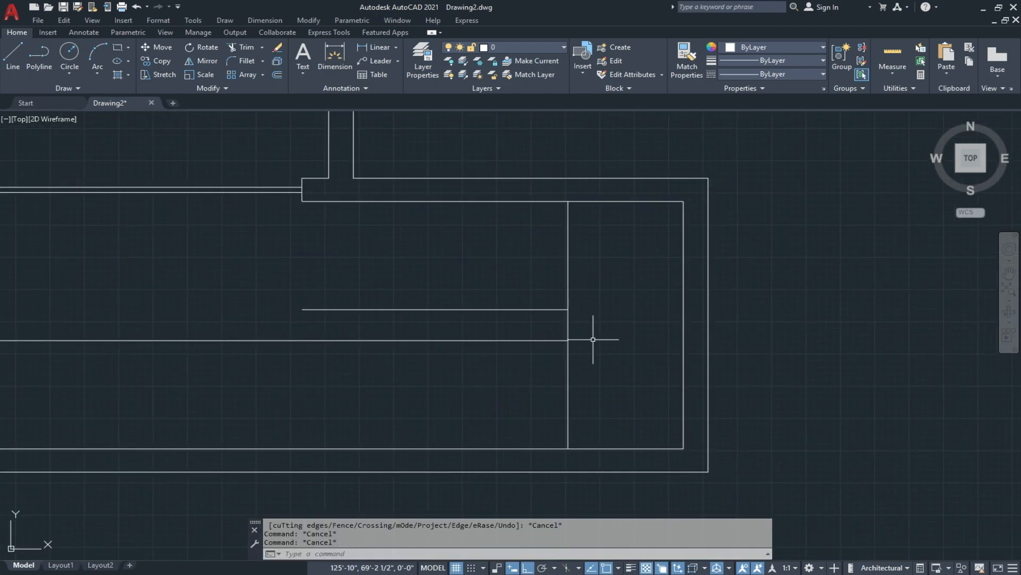
Step: Offset the landing edge line successively 9" to the left eight times to lay out the stair treads
text(o)
key(Return)
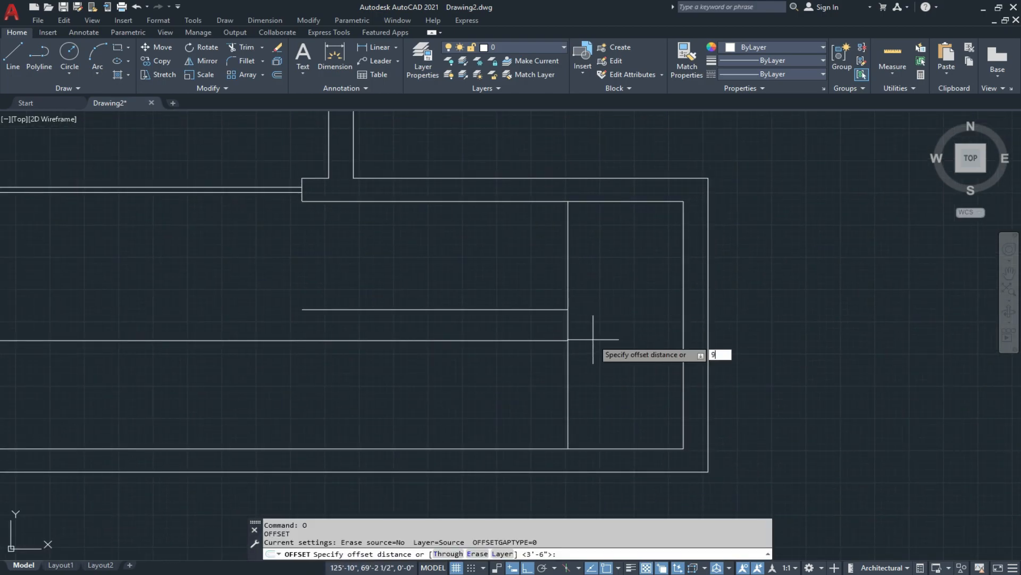
key(Return)
click(568, 353)
click(527, 359)
click(542, 360)
click(493, 360)
click(518, 358)
click(465, 361)
click(493, 361)
click(452, 364)
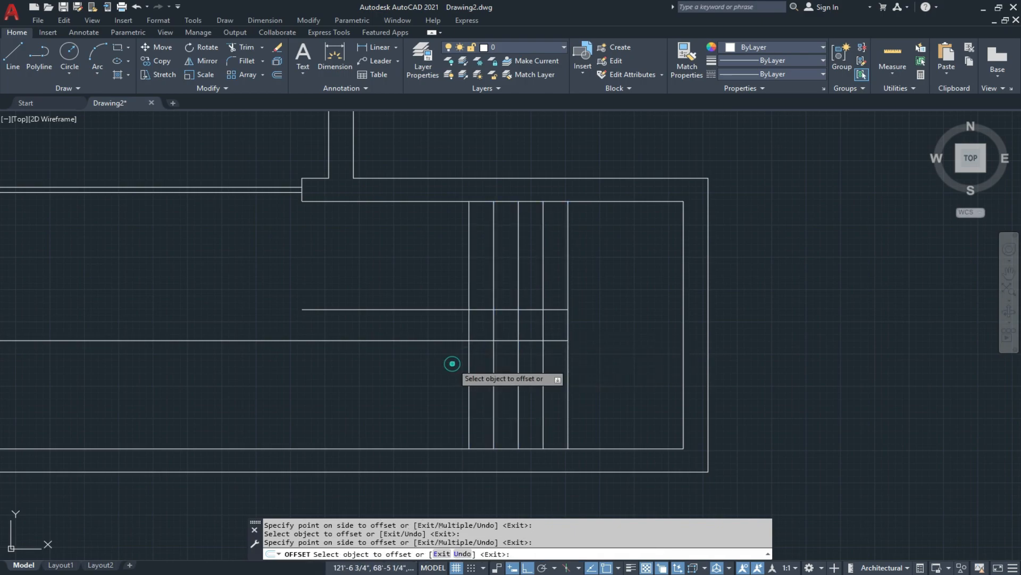
click(469, 366)
click(417, 365)
click(441, 365)
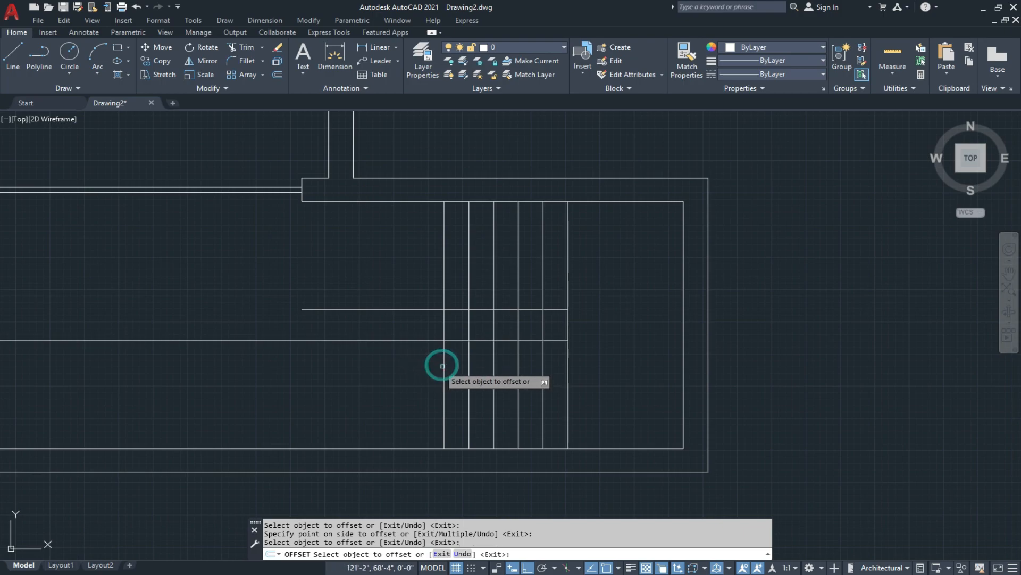
click(400, 364)
click(418, 368)
click(401, 368)
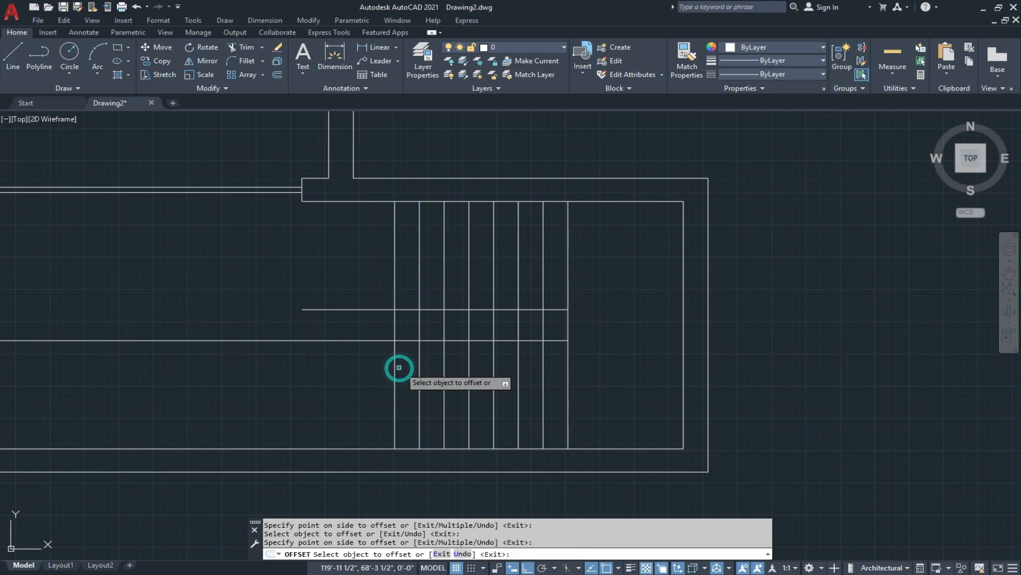
click(396, 367)
click(359, 366)
middle_drag(374, 359, 442, 367)
key(Escape)
key(Escape)
Step: Trim the tread lines between the two stair flights and cut the two horizontal flight lines where they extend left of the treads
text(tr)
key(Return)
key(Return)
click(426, 304)
click(401, 330)
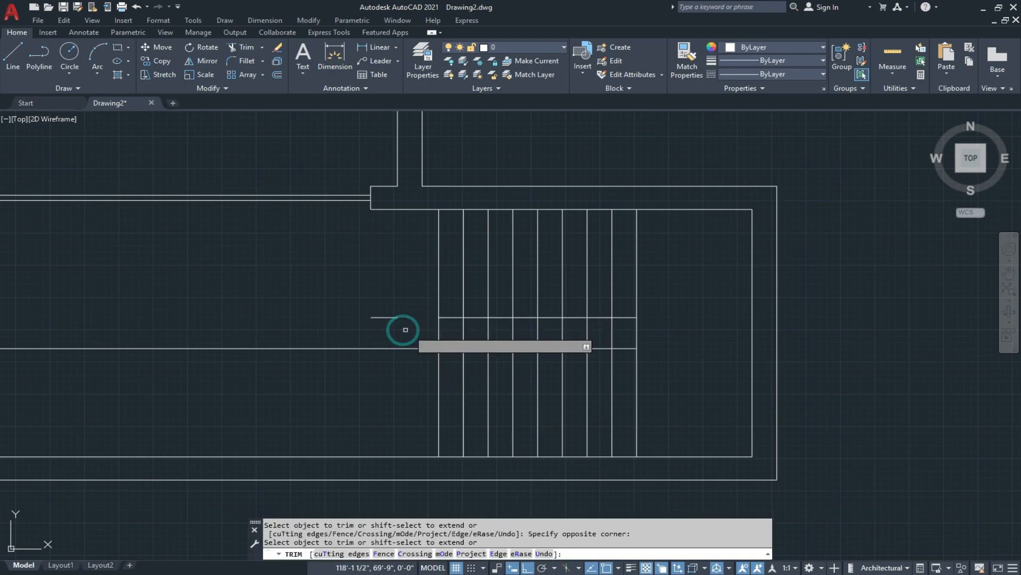
click(617, 330)
click(399, 342)
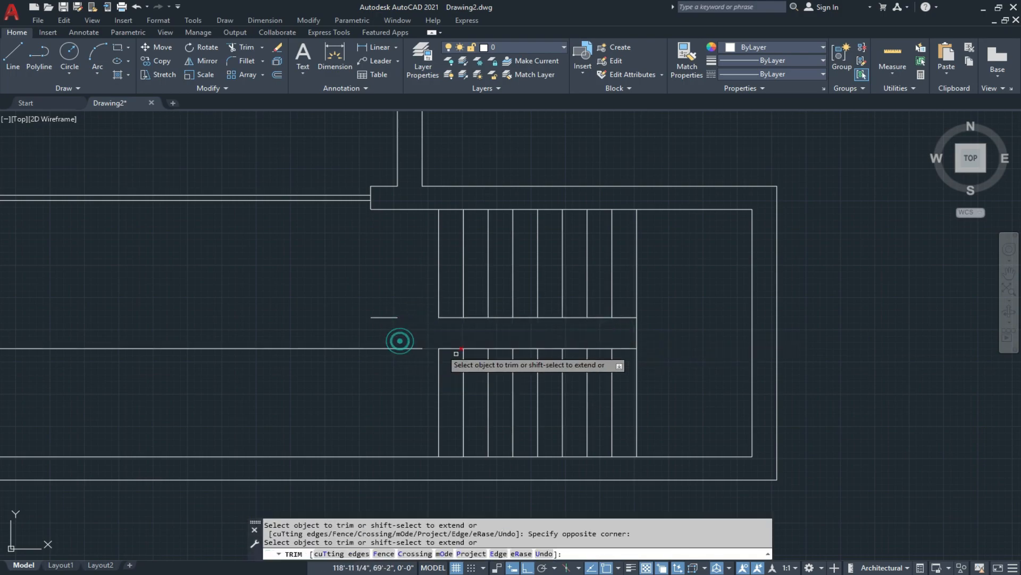
middle_drag(515, 345, 554, 326)
key(Escape)
Step: Erase the leftover pieces of the two horizontal flight lines to the left of the staircase
click(449, 273)
click(400, 346)
text(e)
key(Return)
Step: Erase the two leftmost tread lines of the upper stair flight
middle_drag(399, 346, 388, 377)
scroll(459, 310, up, 2)
click(518, 300)
click(443, 318)
text(e)
key(Return)
middle_drag(458, 333, 374, 363)
key(Escape)
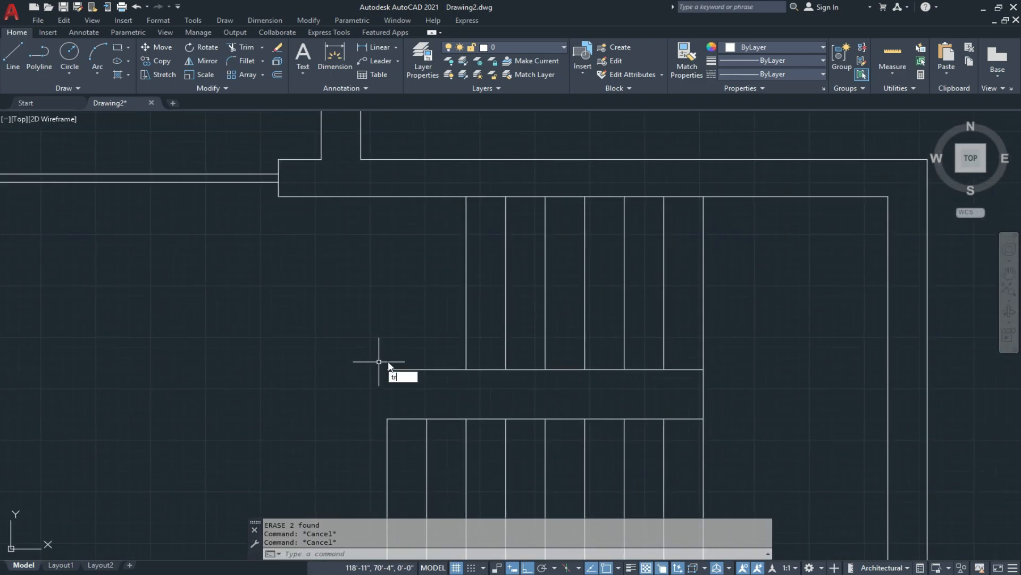
Step: Trim the upper flight's lower edge line back to its leftmost remaining tread and erase the leftover piece
key(Return)
click(455, 347)
click(397, 383)
key(Escape)
click(434, 351)
click(379, 385)
text(e)
scroll(385, 373, down, 4)
scroll(425, 375, down, 2)
key(Escape)
scroll(457, 393, down, 3)
scroll(479, 384, up, 5)
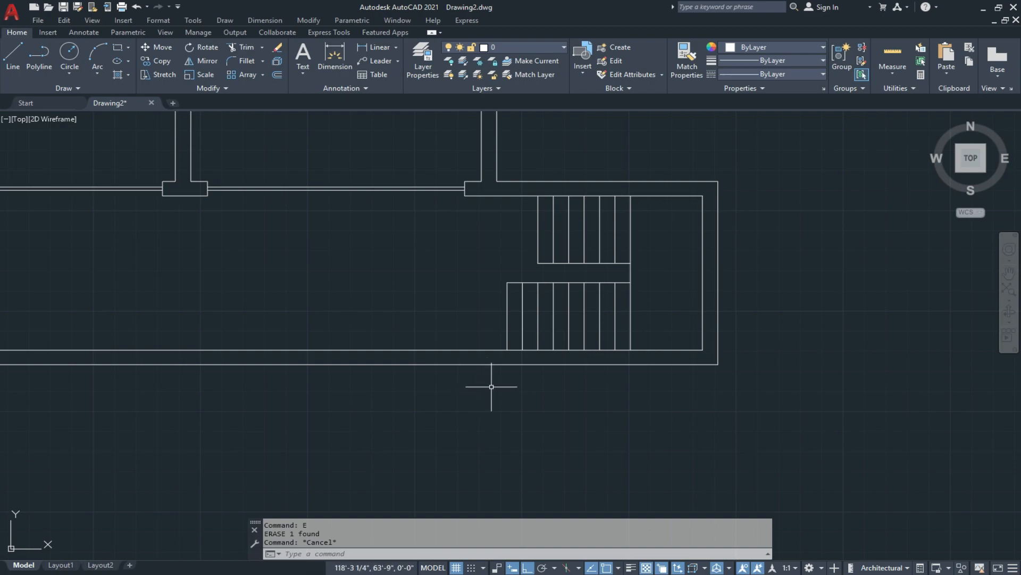
Step: Examine the lower block from the side rooms at its left end to the staircase at its right end
scroll(495, 386, down, 4)
scroll(399, 392, up, 3)
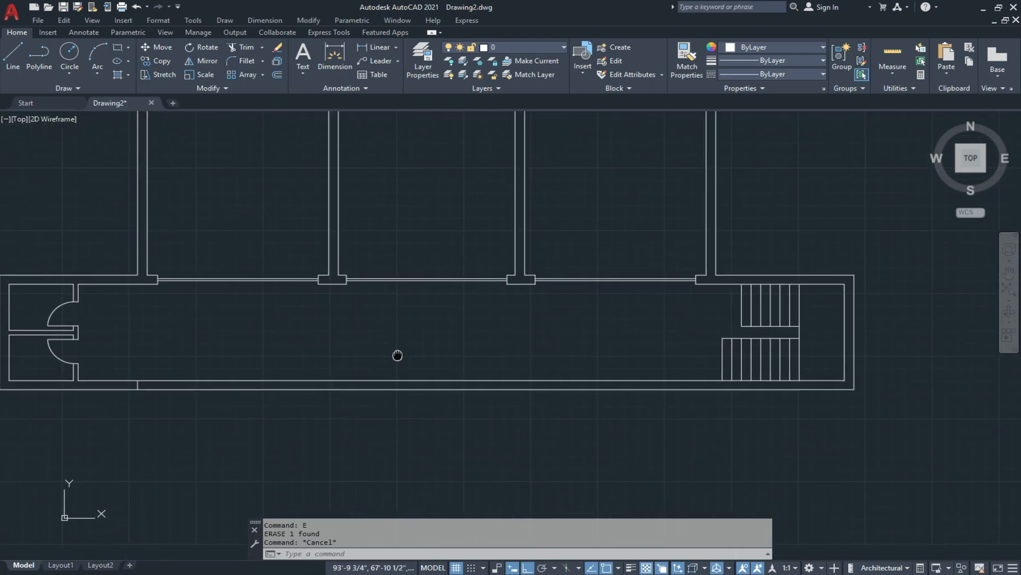
middle_drag(643, 407, 489, 406)
scroll(573, 391, up, 3)
scroll(570, 394, down, 3)
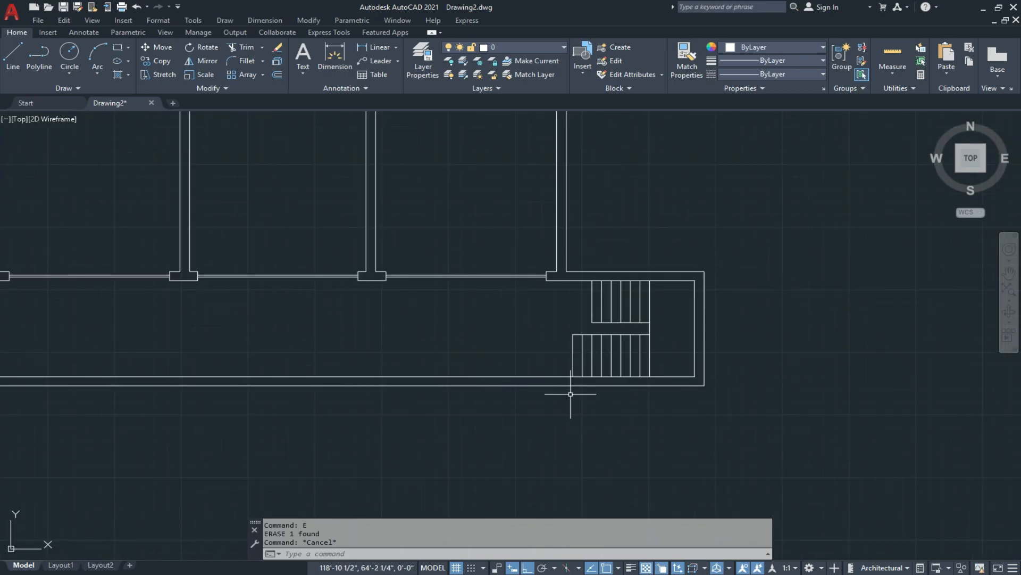
scroll(536, 394, down, 4)
scroll(354, 377, up, 4)
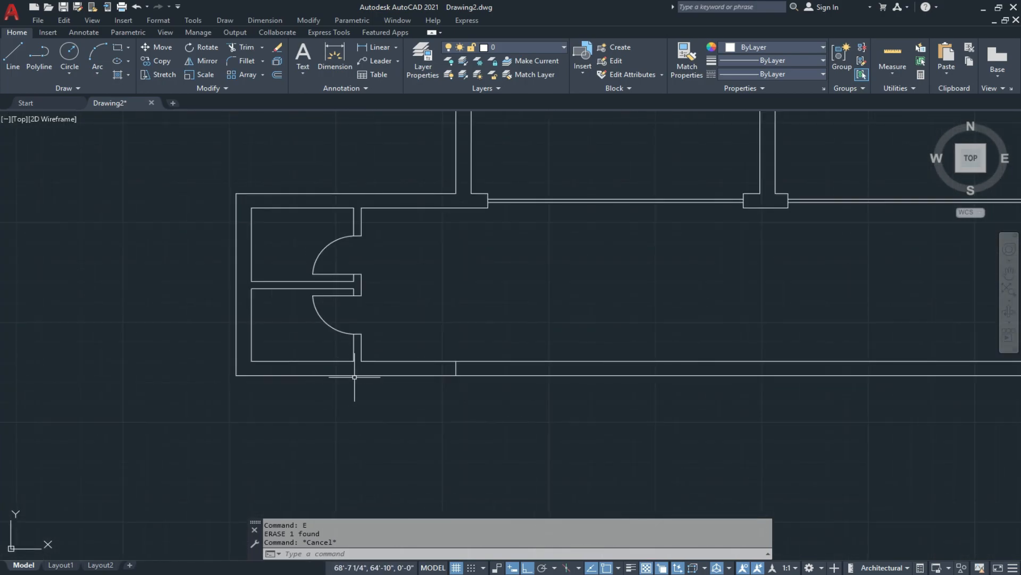
scroll(361, 392, down, 4)
scroll(607, 362, up, 4)
scroll(611, 360, down, 4)
scroll(633, 360, up, 4)
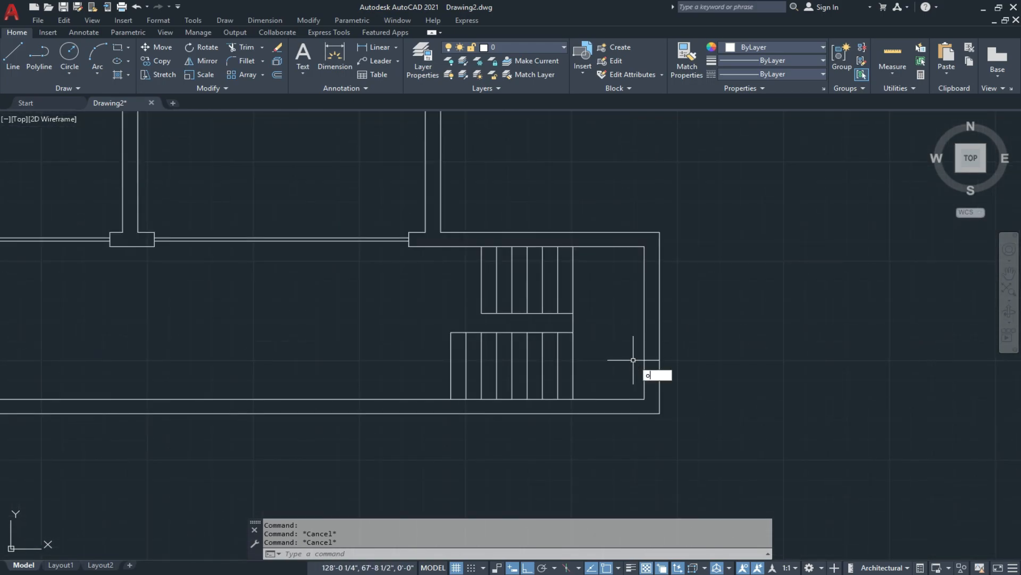
Step: Offset the lower block's outer right wall line 10'9" to the left
key(Return)
text(10)
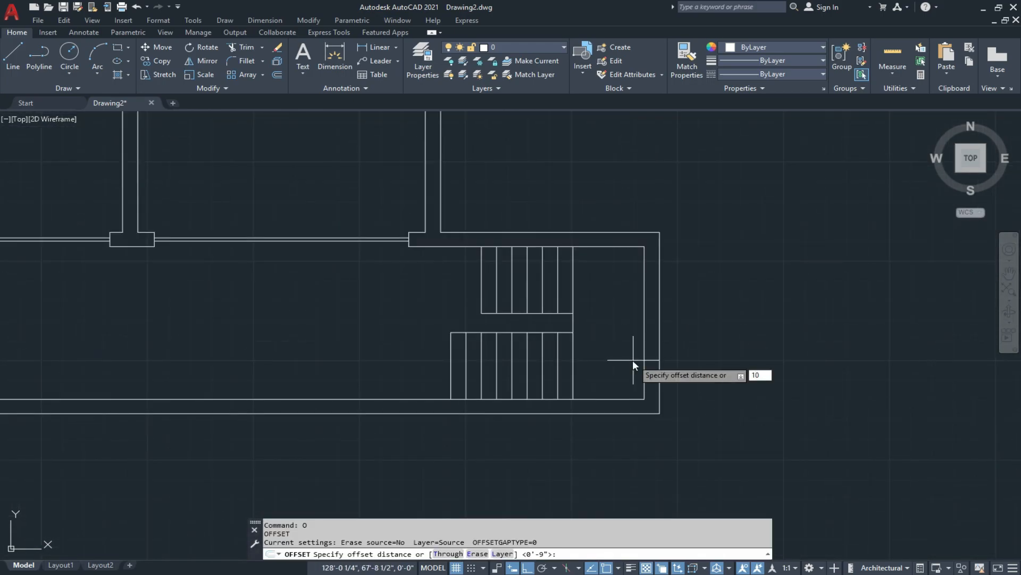
text('9)
key(Return)
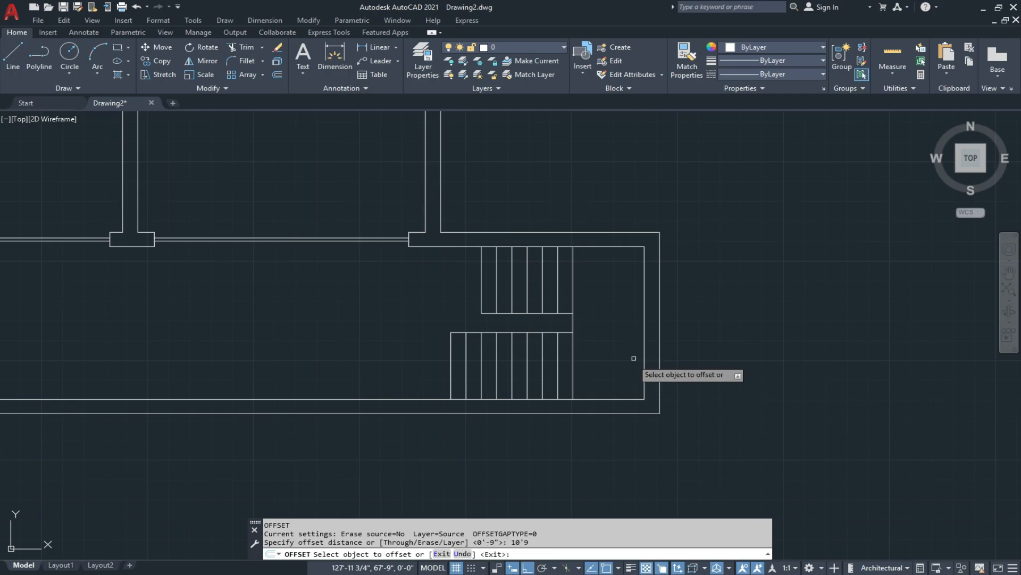
click(659, 343)
click(456, 351)
scroll(468, 346, up, 2)
key(Escape)
key(Escape)
key(Escape)
Step: Fillet the lower block's inner and outer bottom wall lines with the offset line to close the wall end below the stairs
text(f)
key(Return)
text(m)
key(Return)
click(502, 384)
click(492, 392)
click(500, 408)
click(491, 398)
scroll(561, 419, down, 5)
middle_drag(443, 410, 456, 392)
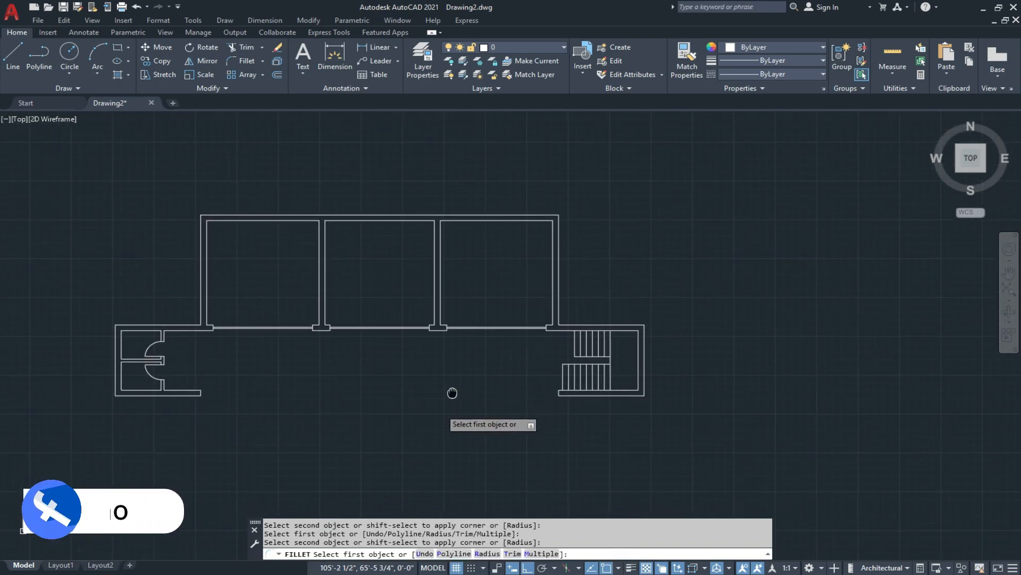
key(Escape)
key(Escape)
key(Escape)
Step: Draw a straight line joining the outer corners of the two bottom wall ends across the open front of the hall
text(l)
key(Return)
click(200, 394)
click(558, 395)
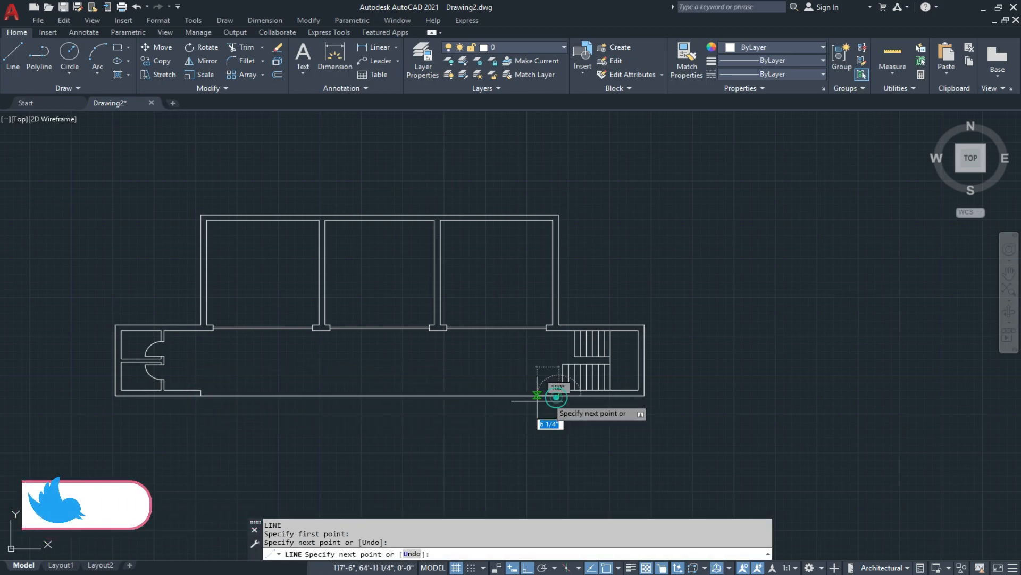
key(Escape)
key(Escape)
key(Escape)
Step: Offset the new front line 5' downward
text(o)
key(Return)
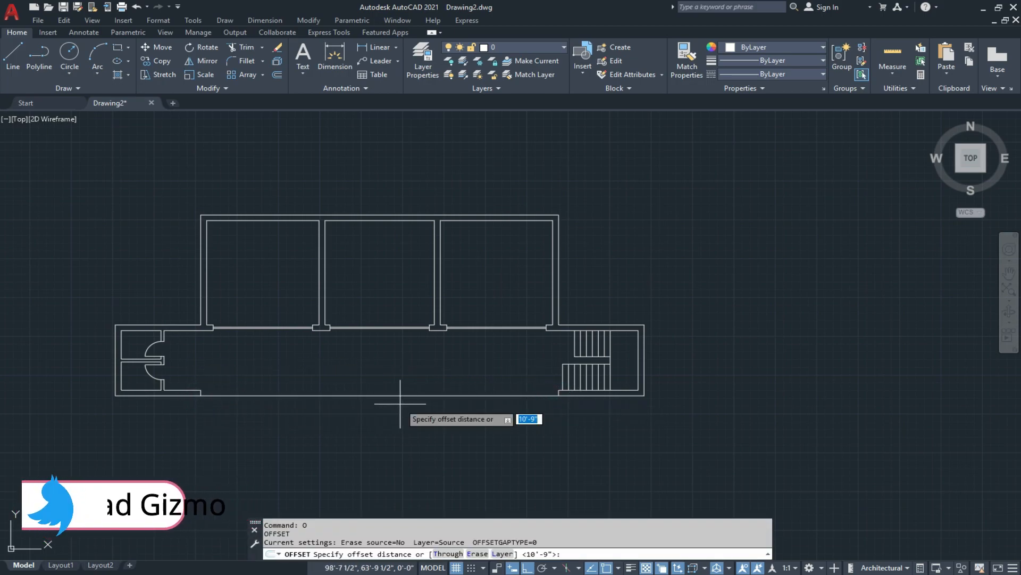
text(5')
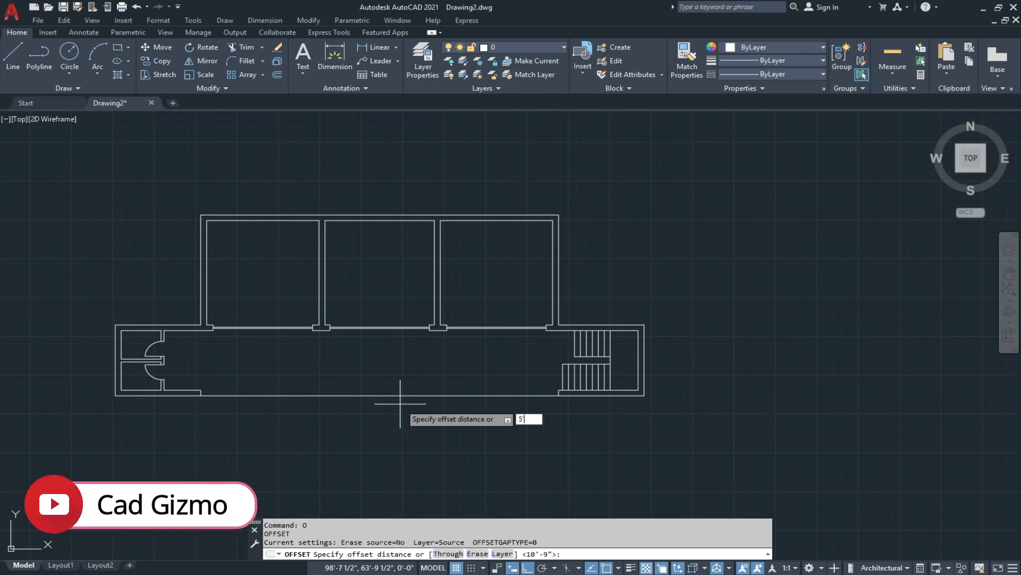
key(Return)
click(392, 394)
click(392, 442)
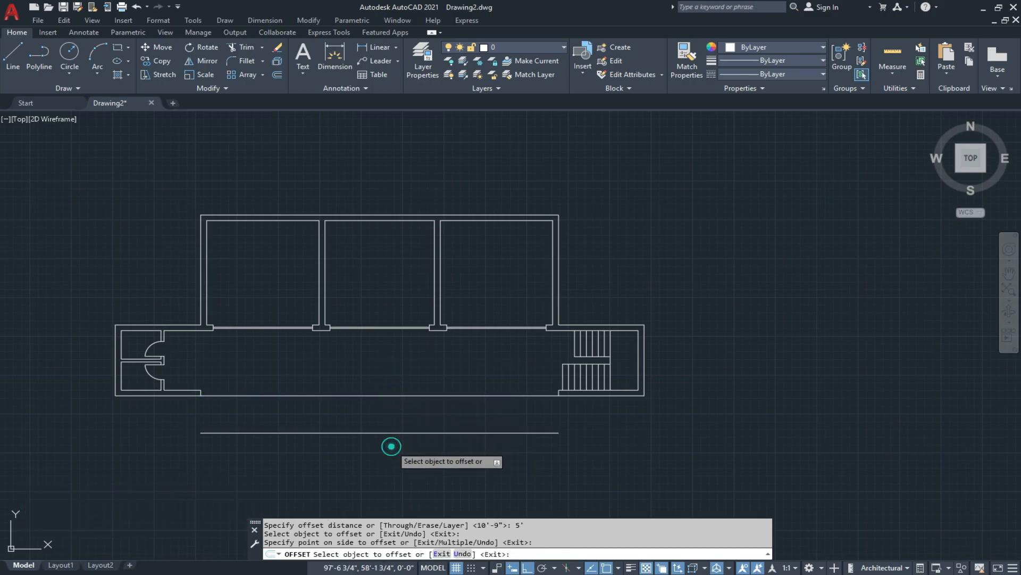
middle_drag(389, 410, 397, 381)
key(Escape)
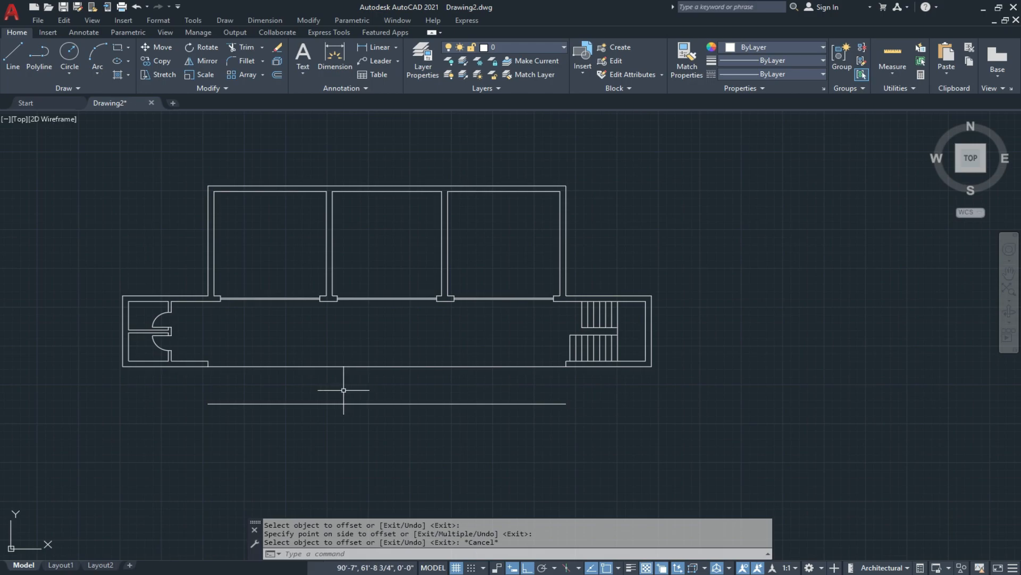
scroll(344, 390, up, 4)
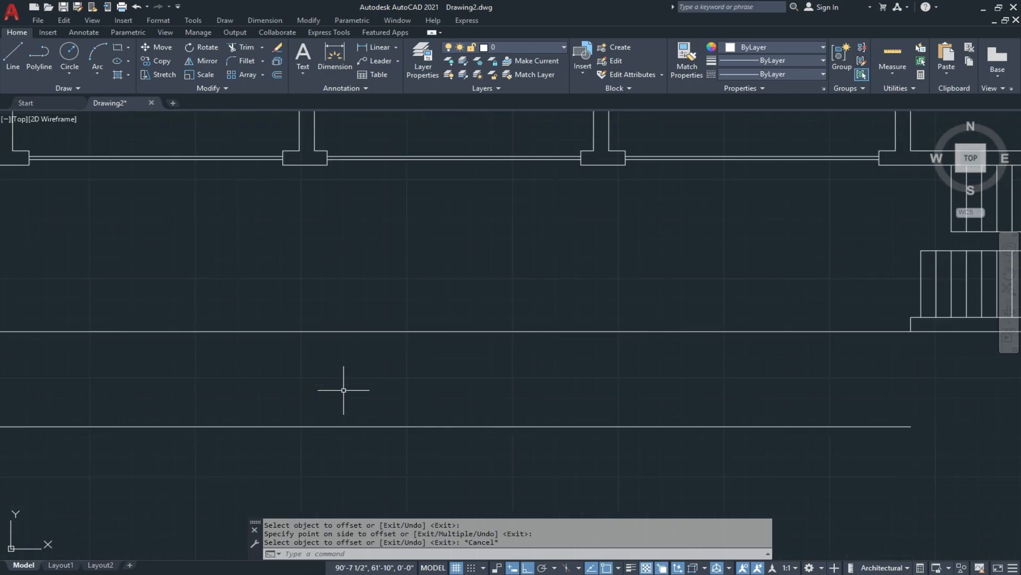
text(l)
key(Return)
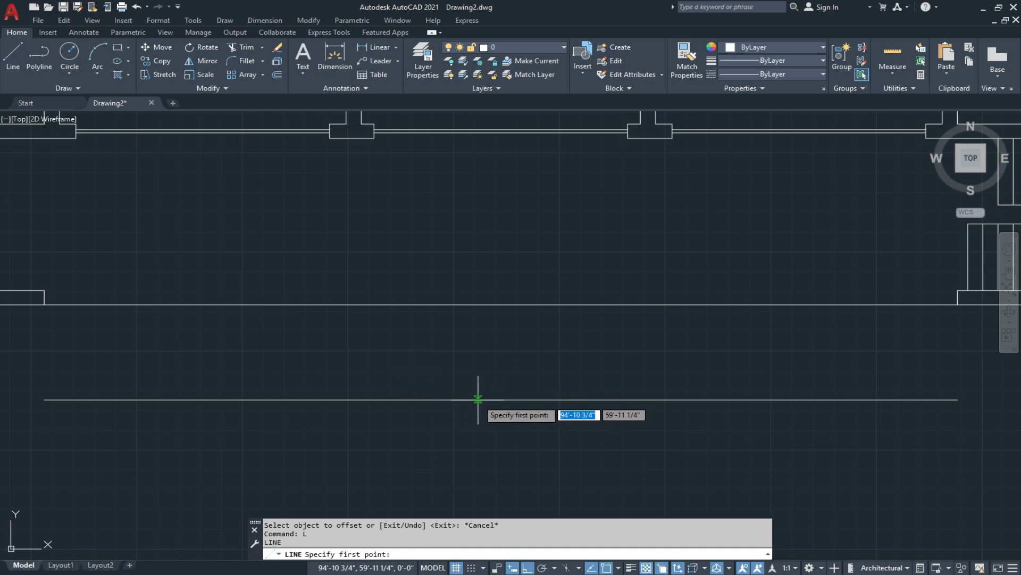
key(Escape)
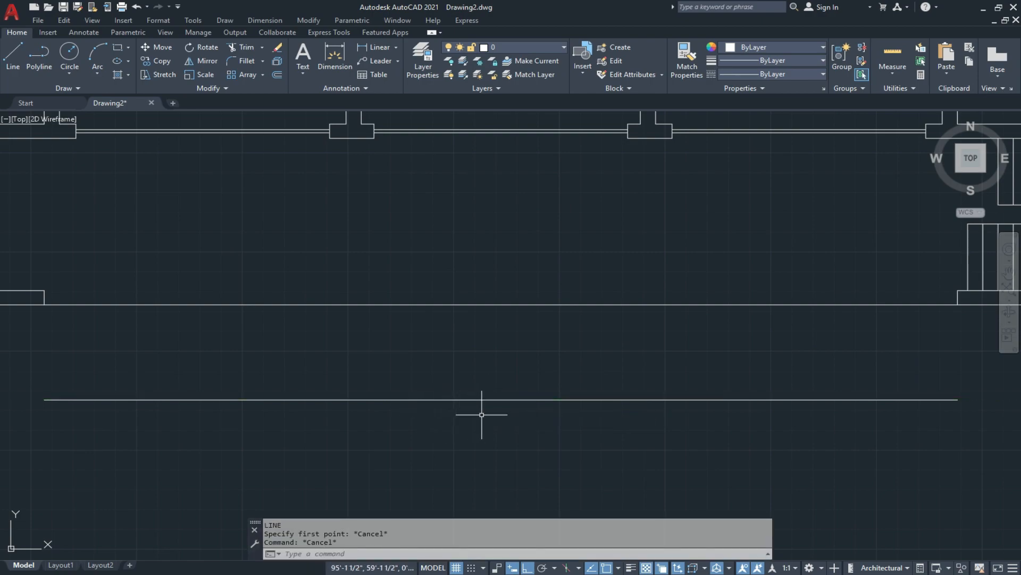
Step: Draw a vertical line straight down from the midpoint of the offset front line
scroll(404, 288, down, 2)
scroll(450, 367, up, 2)
key(Return)
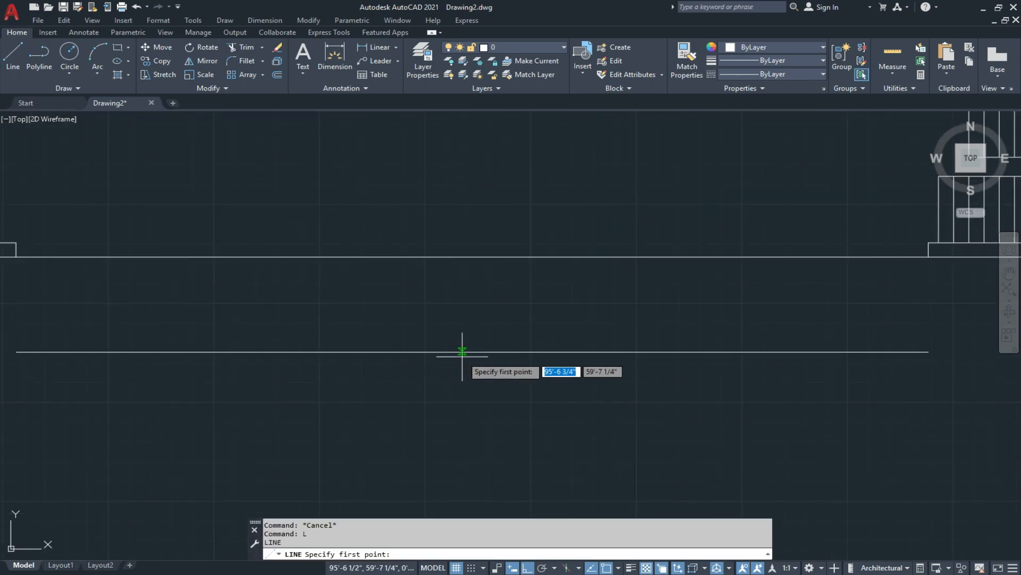
click(473, 351)
scroll(472, 417, down, 2)
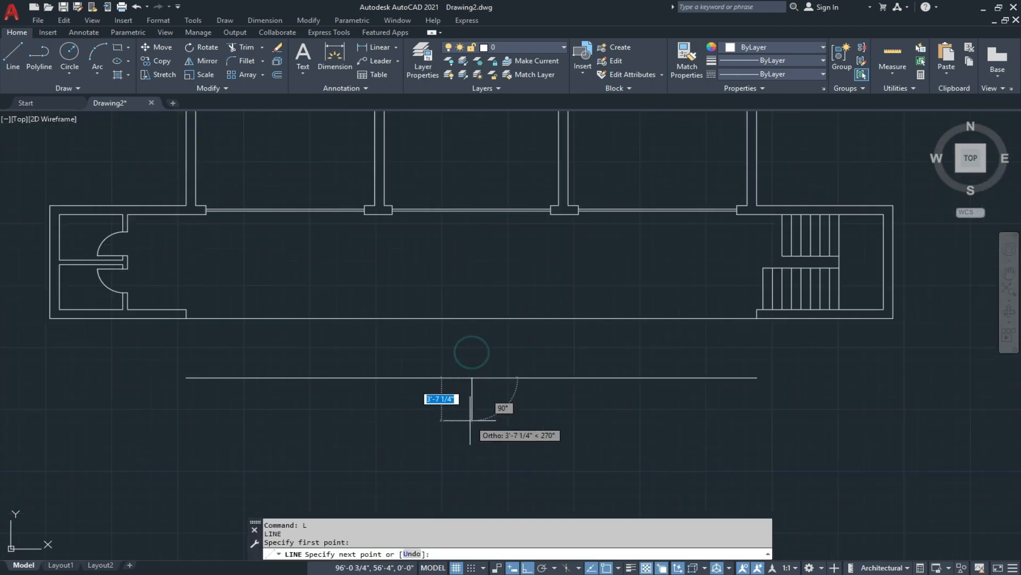
middle_drag(472, 418, 458, 343)
click(458, 470)
key(Escape)
key(Escape)
key(Escape)
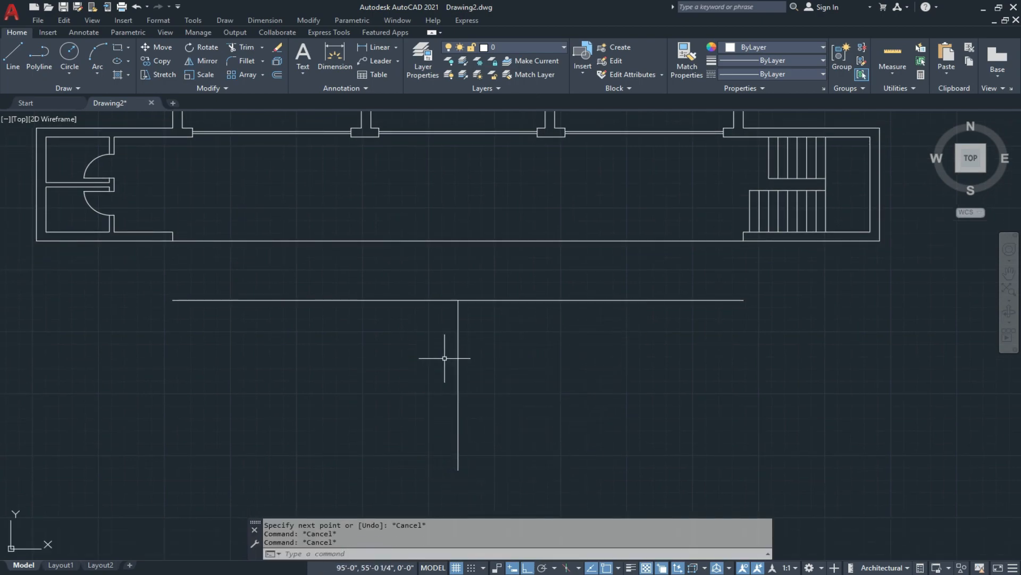
Step: Offset the vertical centre line 6' to the left and 6' to the right
text(o)
key(Return)
text(6)
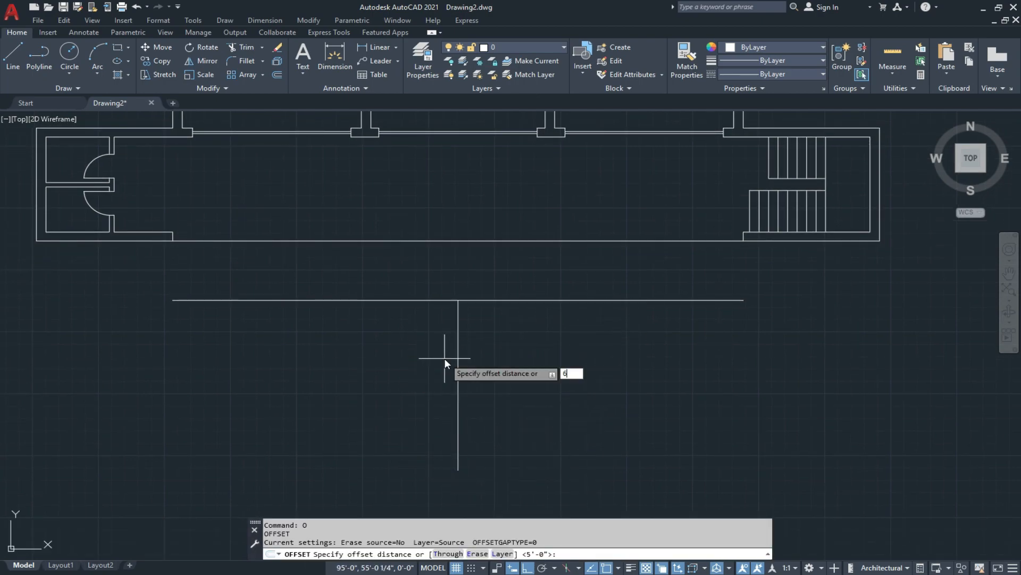
key(Return)
click(458, 349)
click(369, 359)
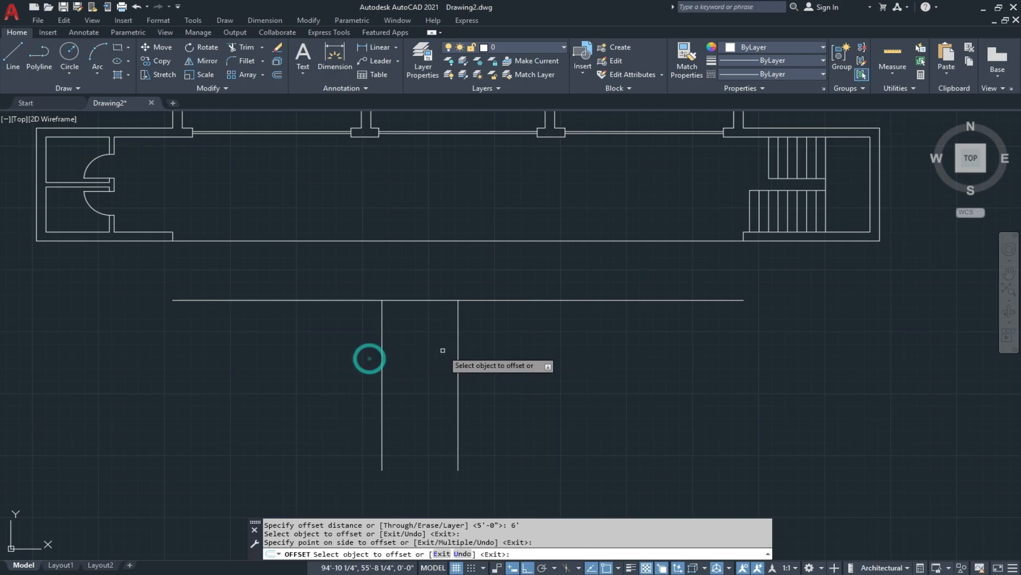
click(458, 347)
click(520, 349)
middle_drag(453, 341, 438, 388)
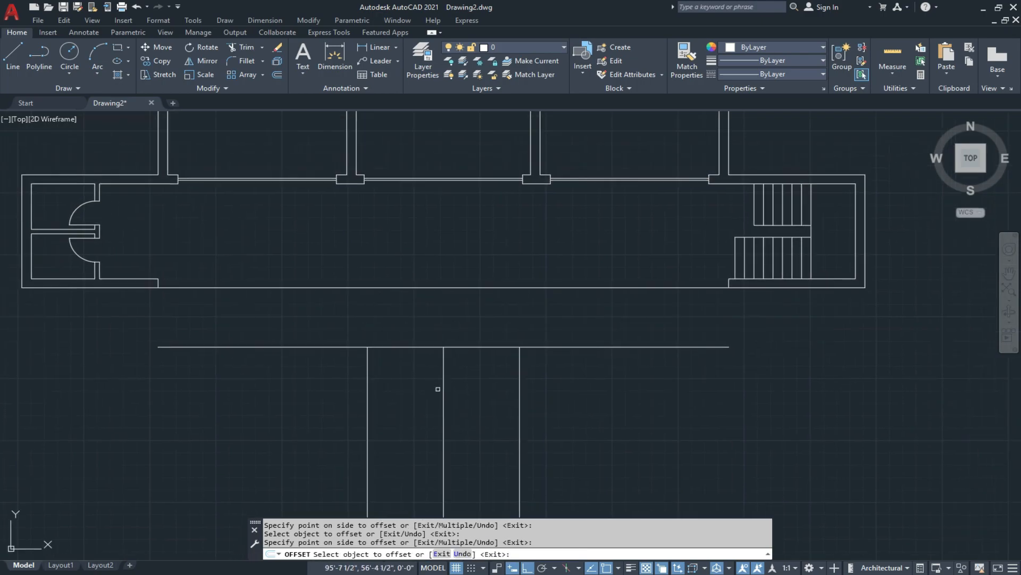
key(Escape)
key(Escape)
Step: Draw a three-point arc between the two outer bottom wall corners, passing through the midpoint of the offset front line
text(a)
key(Return)
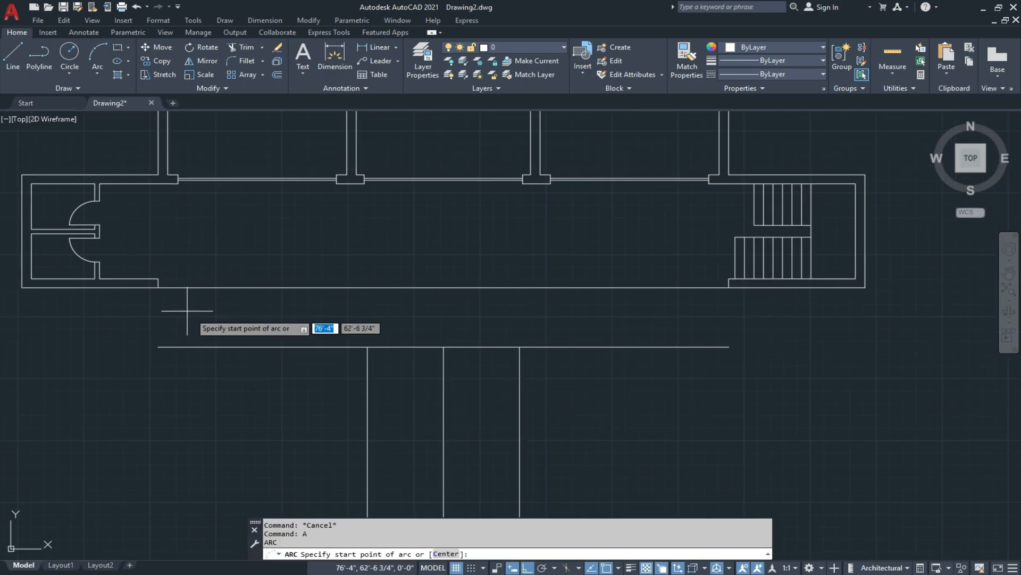
click(158, 288)
click(443, 347)
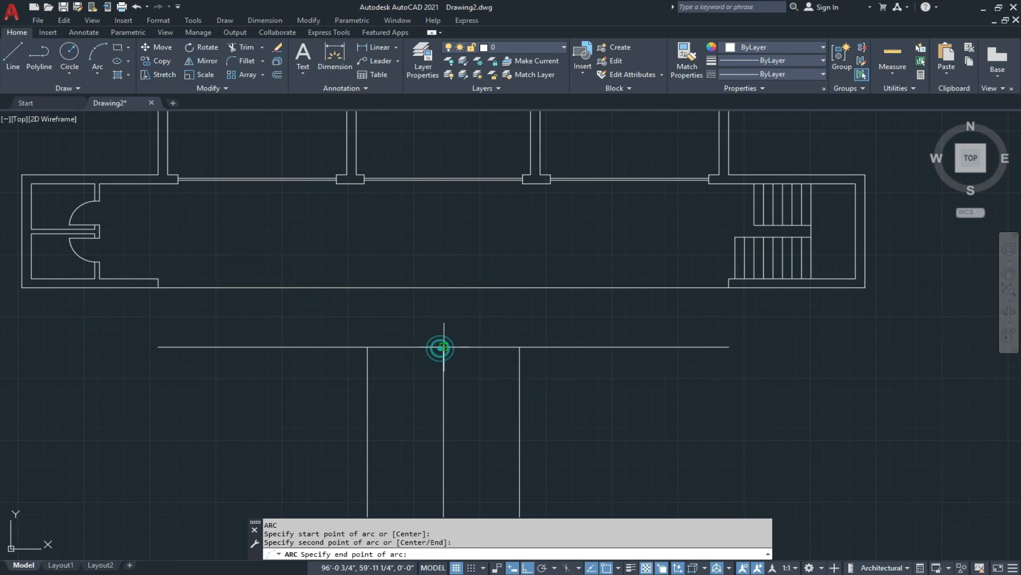
click(729, 287)
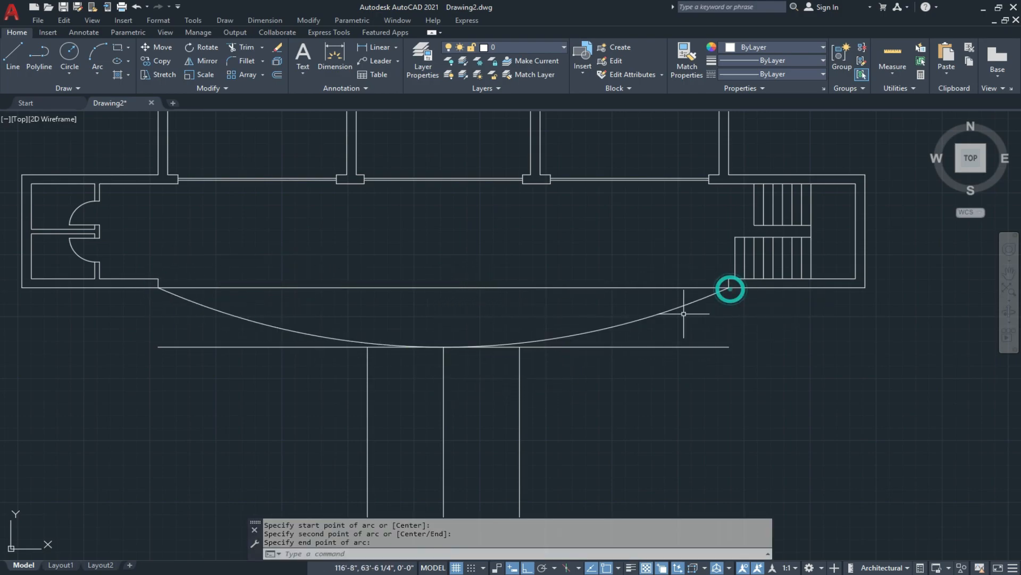
key(Escape)
Step: Extend the two outer vertical lines below the hall up to the arc
scroll(501, 392, up, 3)
middle_drag(437, 372, 383, 390)
scroll(324, 379, up, 3)
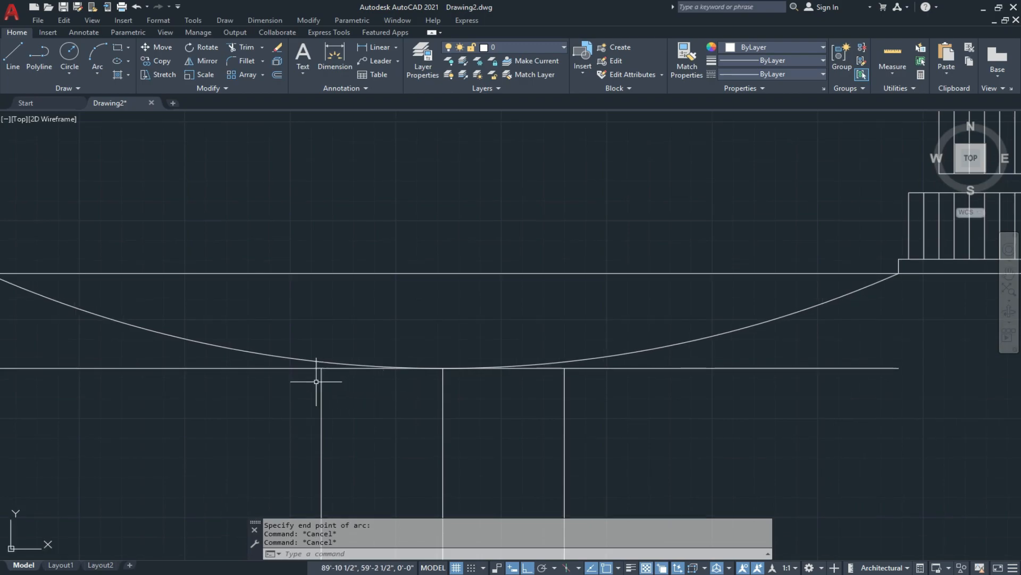
key(Escape)
key(Escape)
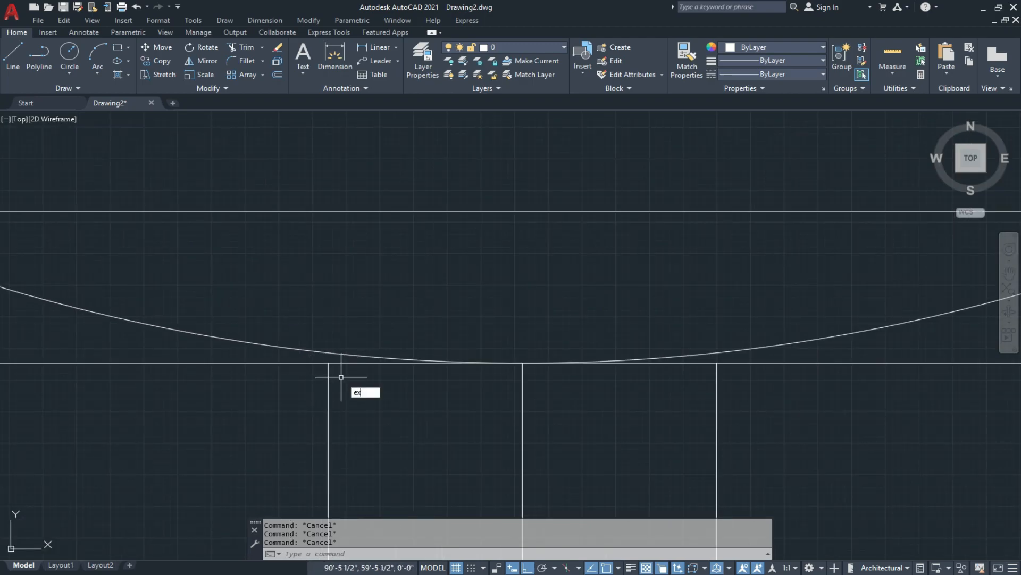
key(Return)
key(Return)
click(340, 374)
click(313, 378)
click(718, 375)
middle_drag(672, 394, 598, 408)
key(Escape)
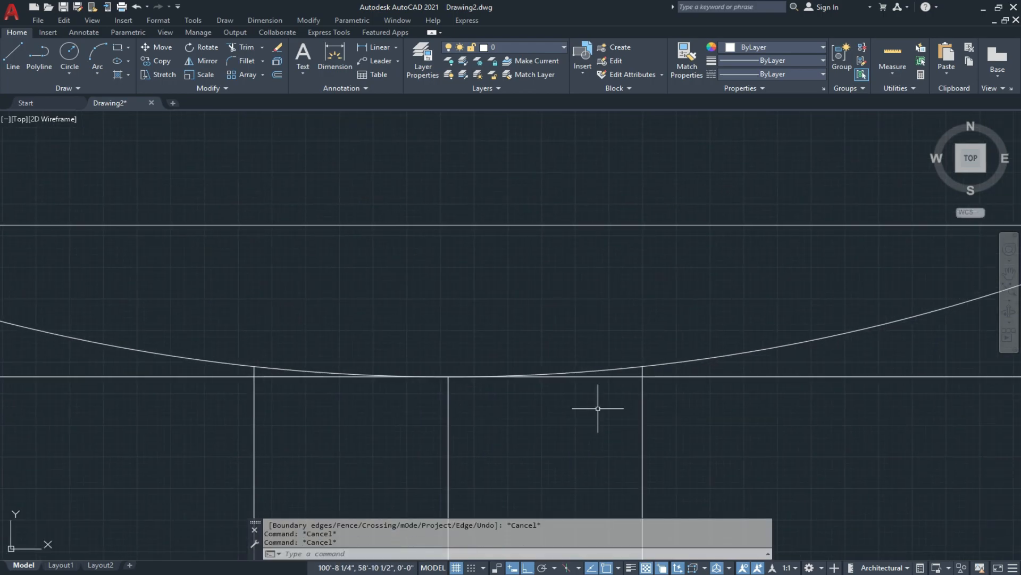
Step: Trim the horizontal line below the arc where it extends beyond the two outer vertical lines
key(Return)
click(713, 372)
click(694, 381)
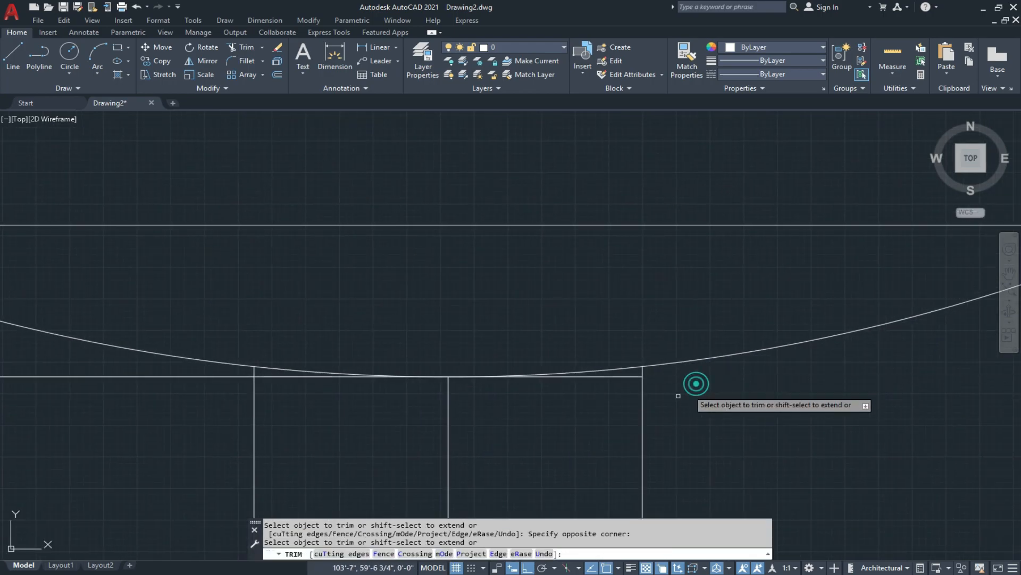
click(231, 371)
click(224, 382)
scroll(277, 384, down, 6)
middle_drag(302, 403, 343, 372)
scroll(364, 357, up, 2)
key(Escape)
Step: Try changing the current linetype, and undo the linetype changes
key(ctrl+z)
key(ctrl+z)
click(793, 74)
click(791, 89)
key(ctrl+z)
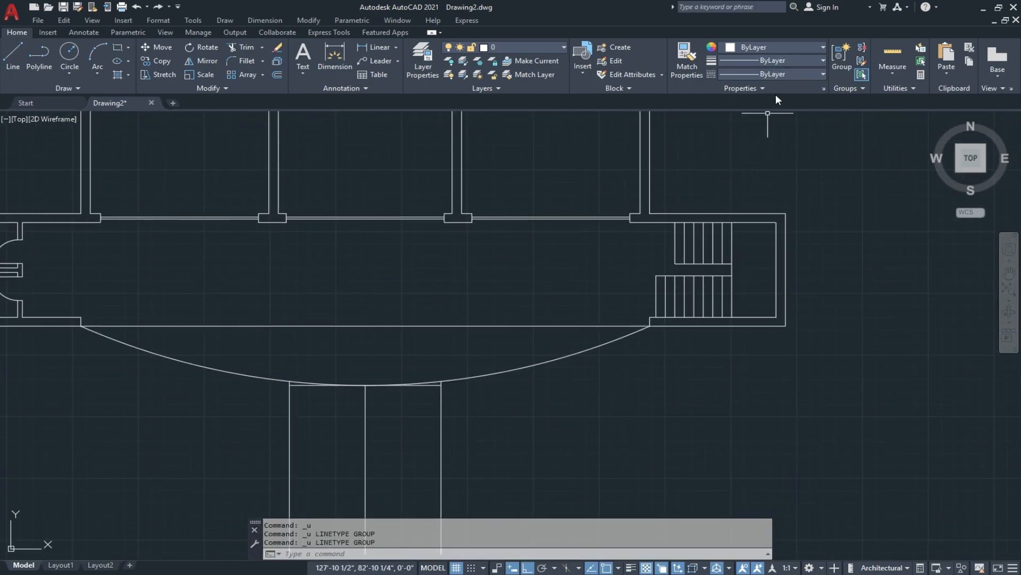
key(Escape)
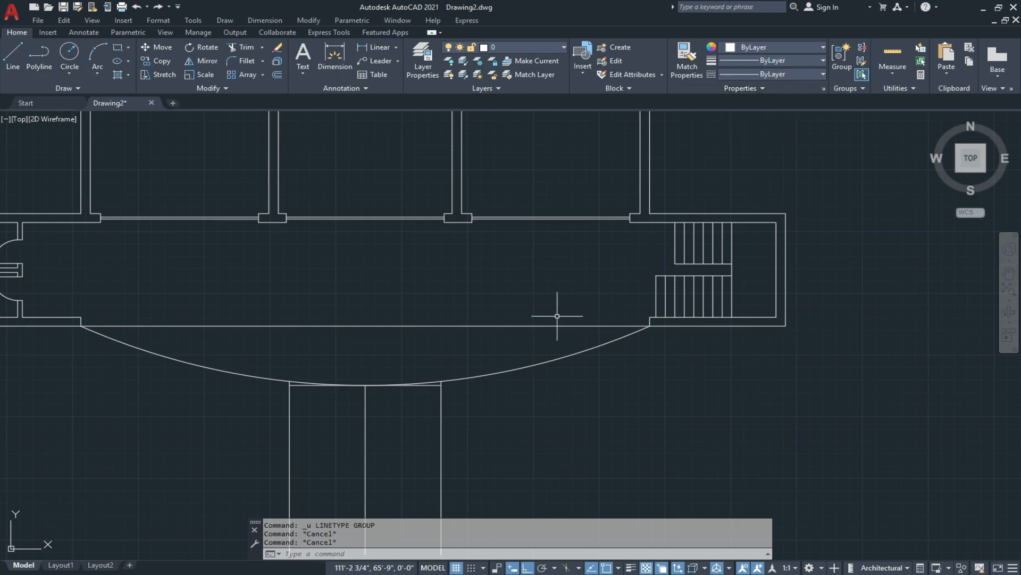
Step: Load the ACAD_ISO02W100 (ISO dash) linetype from acad.lin into the drawing
click(581, 293)
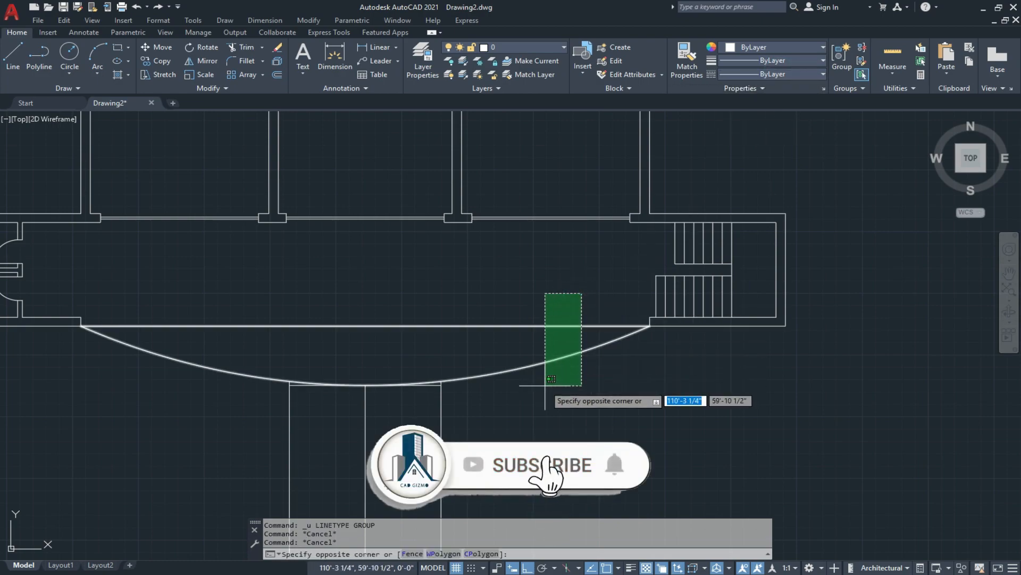
key(Escape)
click(764, 75)
click(764, 132)
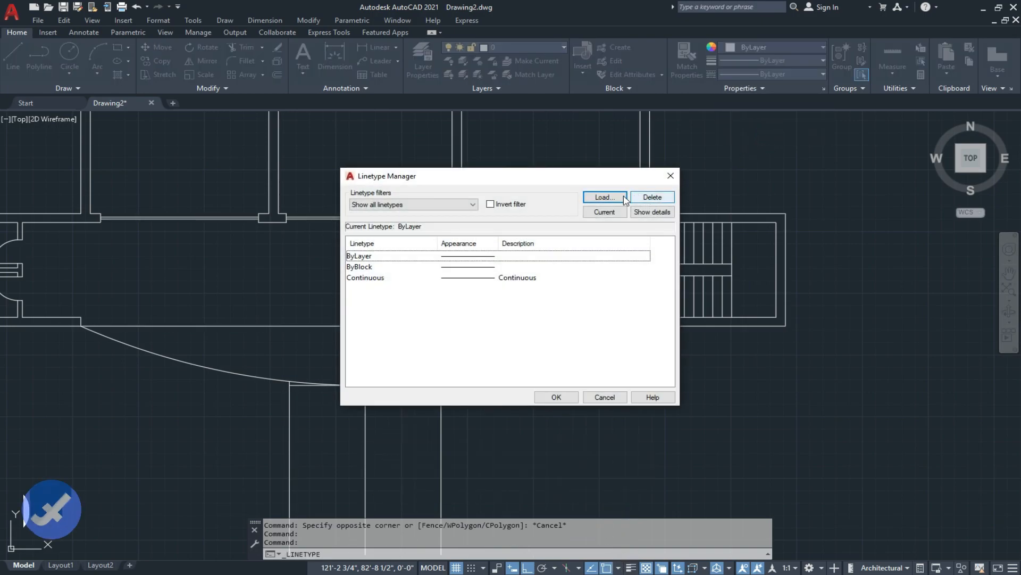
click(625, 196)
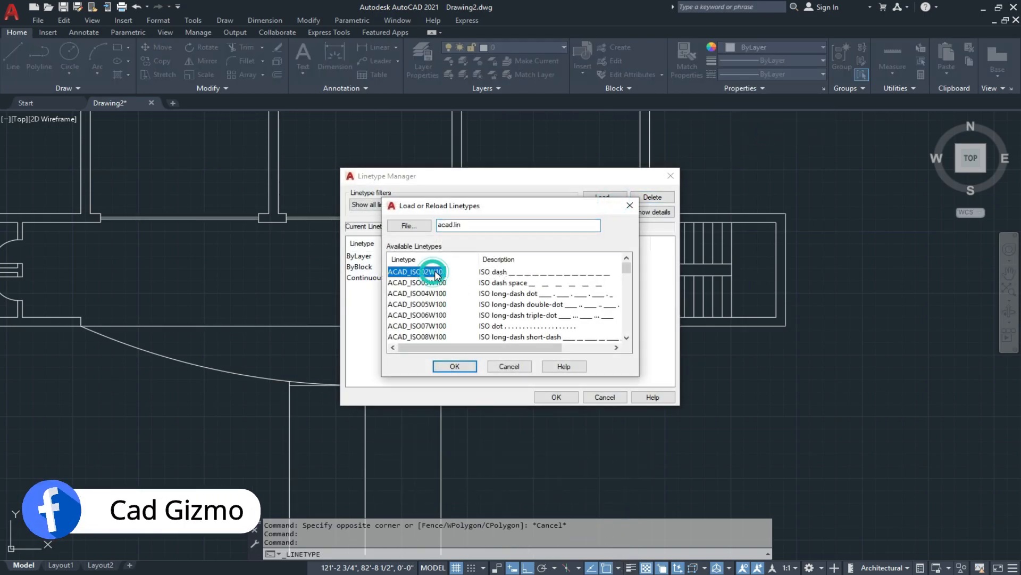
click(455, 366)
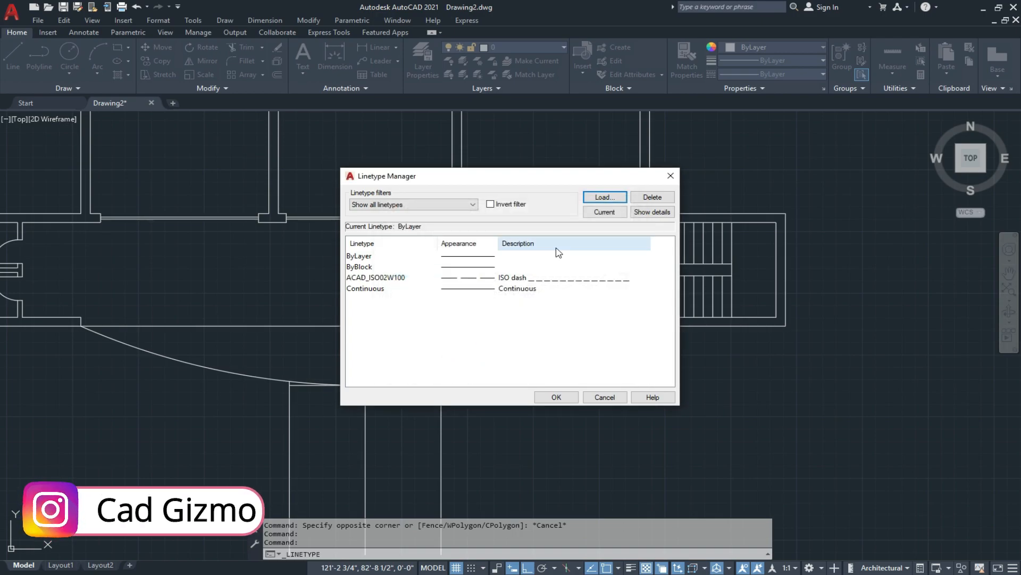
click(558, 397)
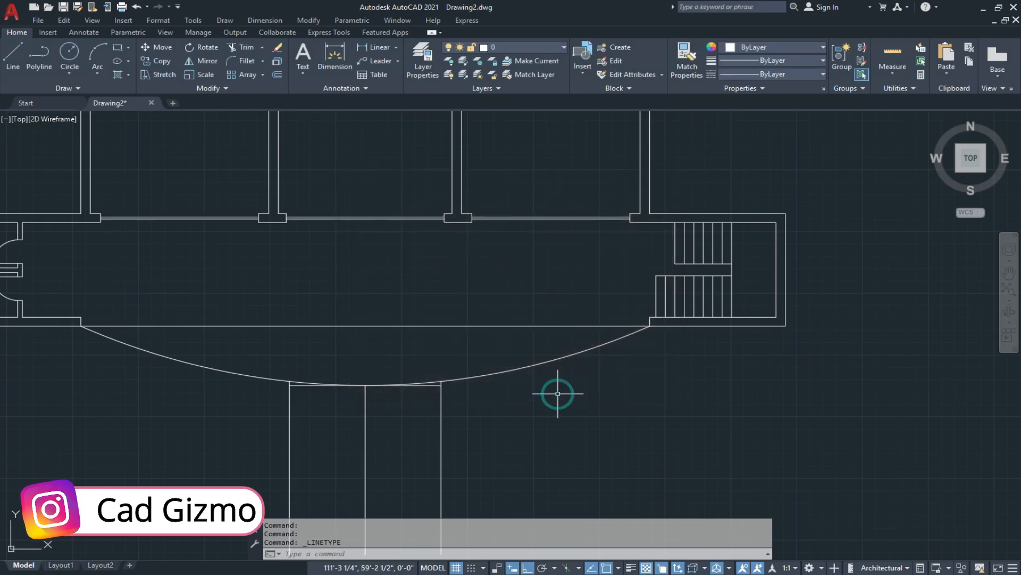
Step: Assign the ACAD_ISO02W100 linetype to the front arc and the straight horizontal line joining its ends
click(586, 293)
click(542, 381)
click(787, 75)
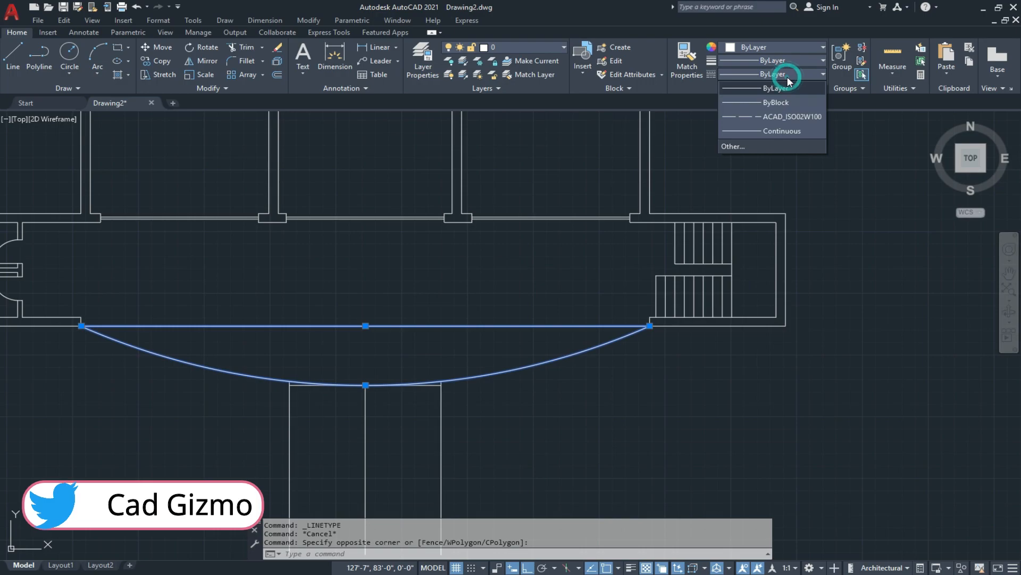
click(788, 119)
key(Escape)
key(Escape)
Step: Offset the horizontal line below the arc downward by 9" five times in succession to form the entrance steps
scroll(552, 267, down, 3)
middle_drag(528, 326, 531, 274)
scroll(531, 274, up, 3)
middle_drag(436, 267, 465, 308)
scroll(459, 298, up, 3)
mouse_move(495, 270)
middle_down()
mouse_move(500, 299)
mouse_move(523, 299)
middle_up()
scroll(523, 299, up, 2)
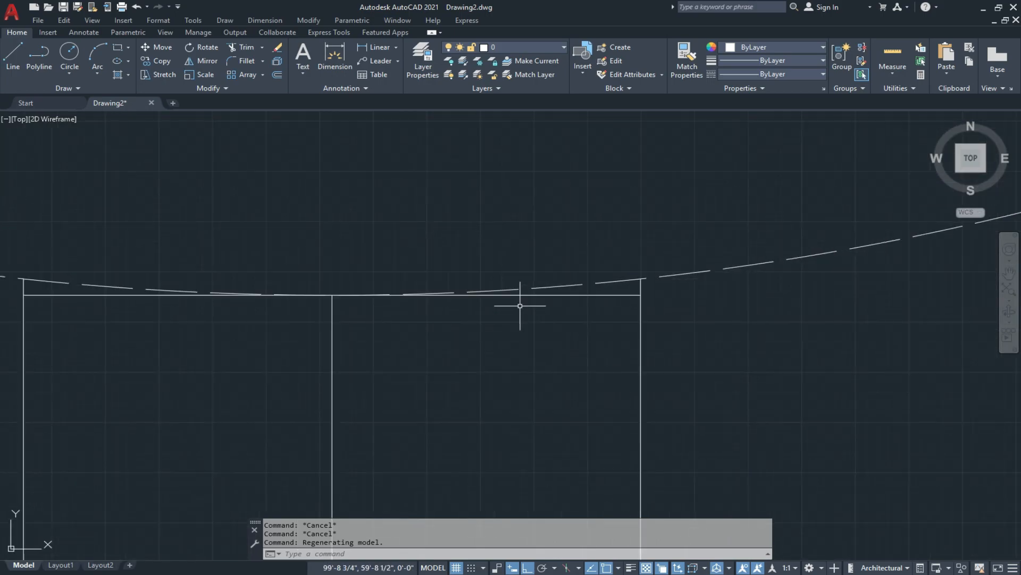
text(o)
key(Return)
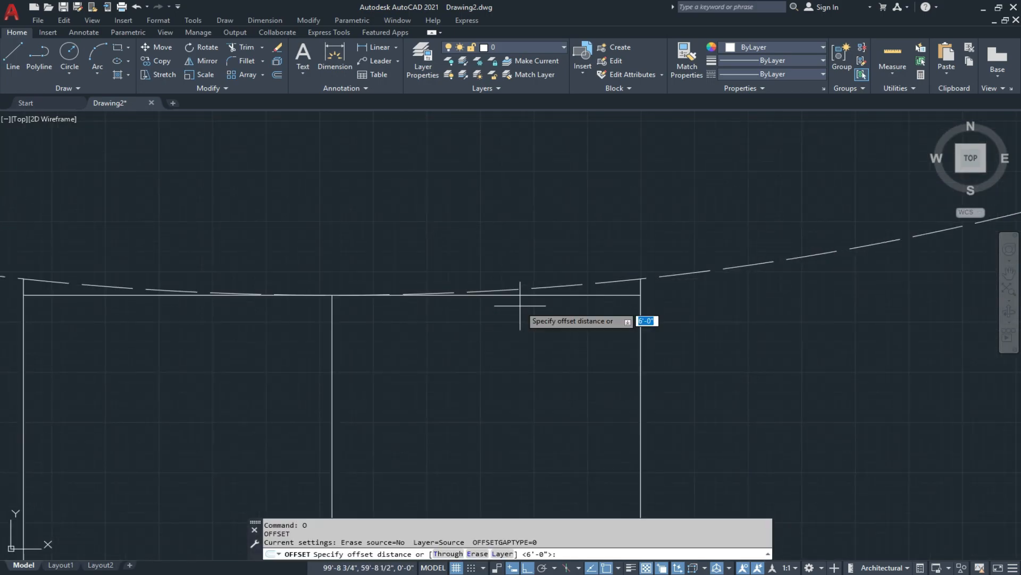
text(9)
key(Return)
click(559, 295)
click(548, 344)
click(543, 331)
click(554, 390)
middle_drag(567, 383, 580, 308)
click(582, 292)
click(569, 338)
click(569, 328)
click(569, 378)
click(573, 364)
click(571, 400)
Step: Trim the three vertical lines where they extend below the lowest line of the entrance steps
scroll(558, 317, down, 2)
key(Escape)
key(Escape)
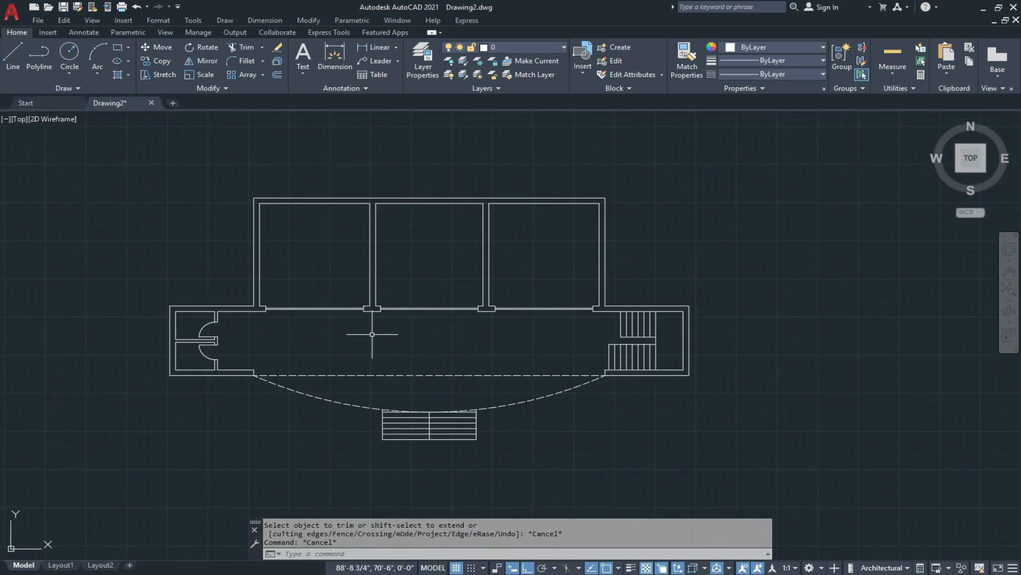
mouse_move(427, 332)
middle_down()
mouse_move(418, 340)
mouse_move(433, 344)
middle_up()
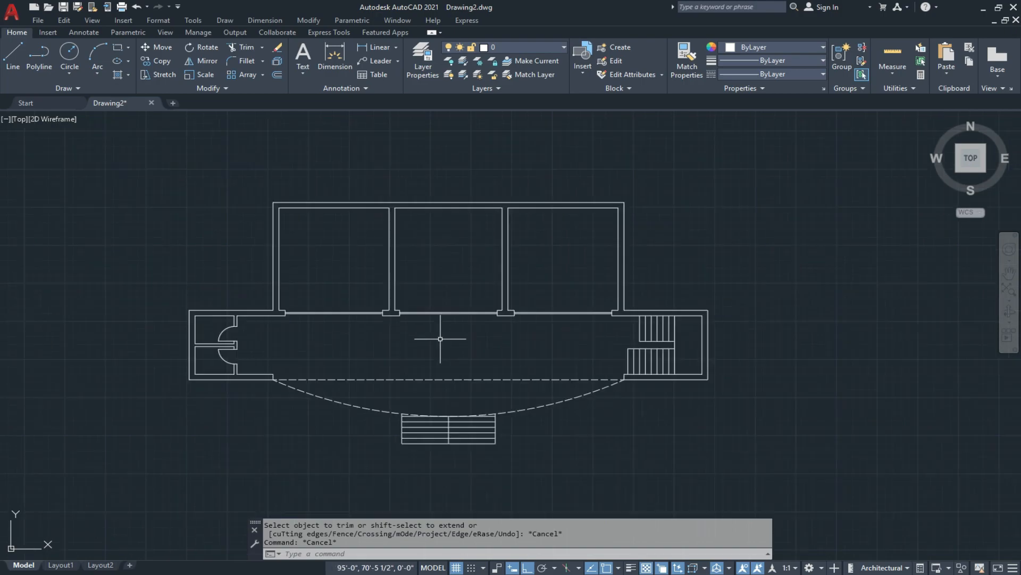
middle_drag(404, 335, 414, 341)
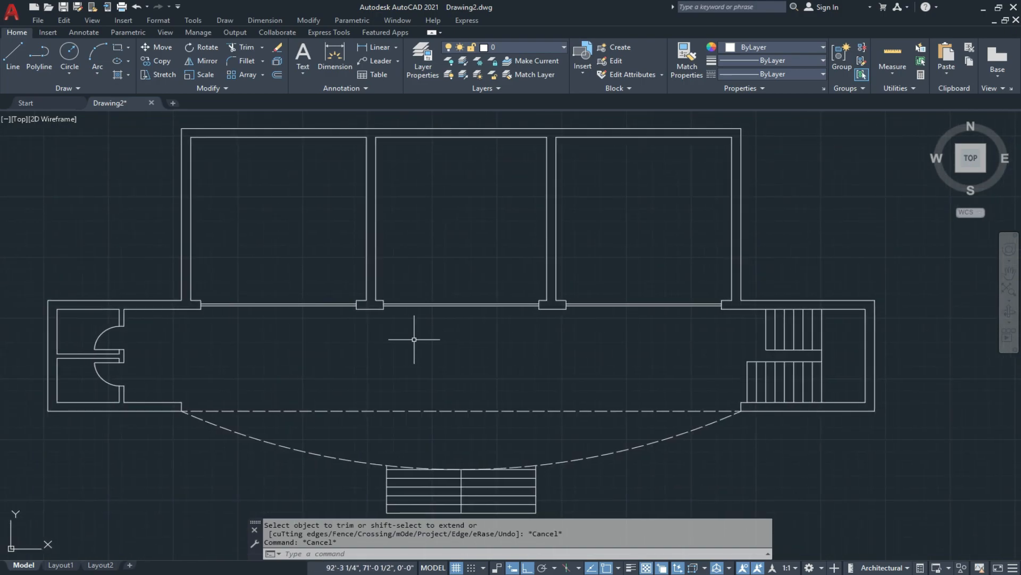